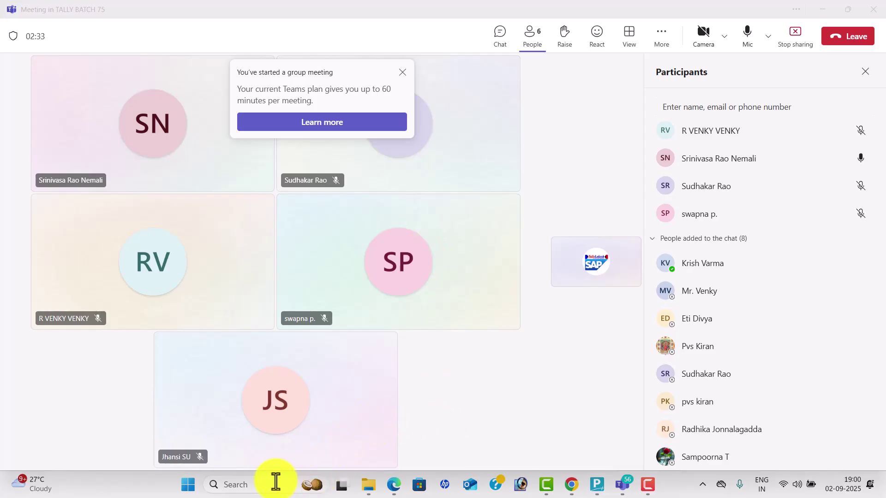
Switch to Chrome and look through the latest uploads on the Tally training channel's Videos page on YouTube
left_click(570, 485)
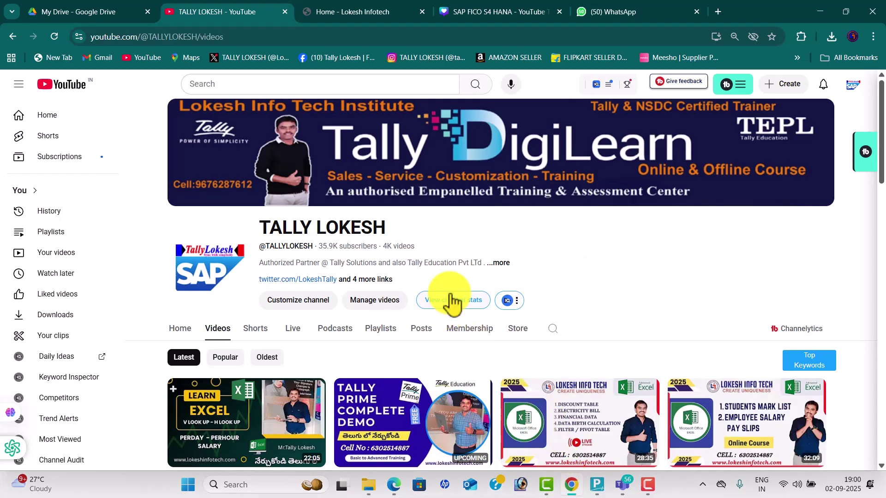
scroll(454, 300, "down", 3)
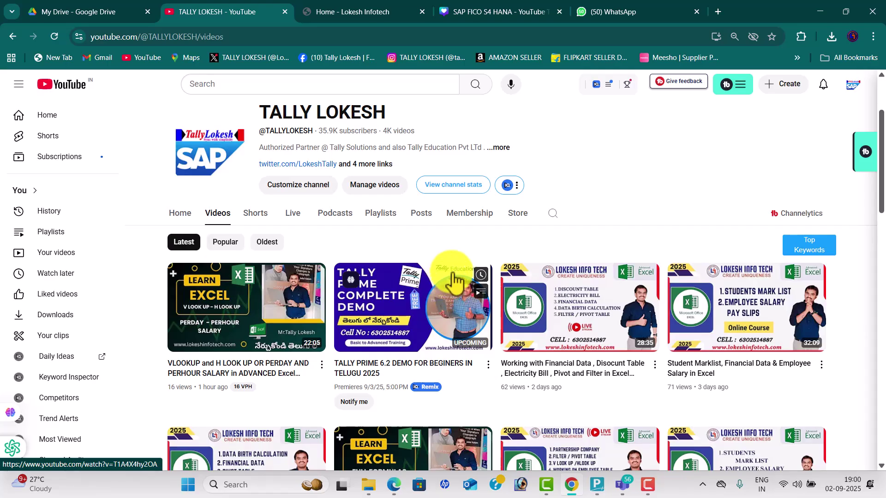
scroll(454, 279, "down", 3)
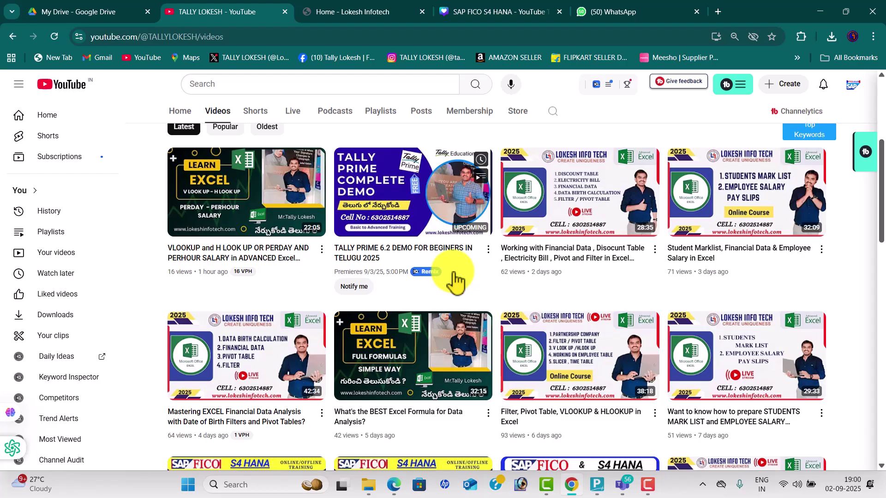
scroll(455, 279, "down", 2)
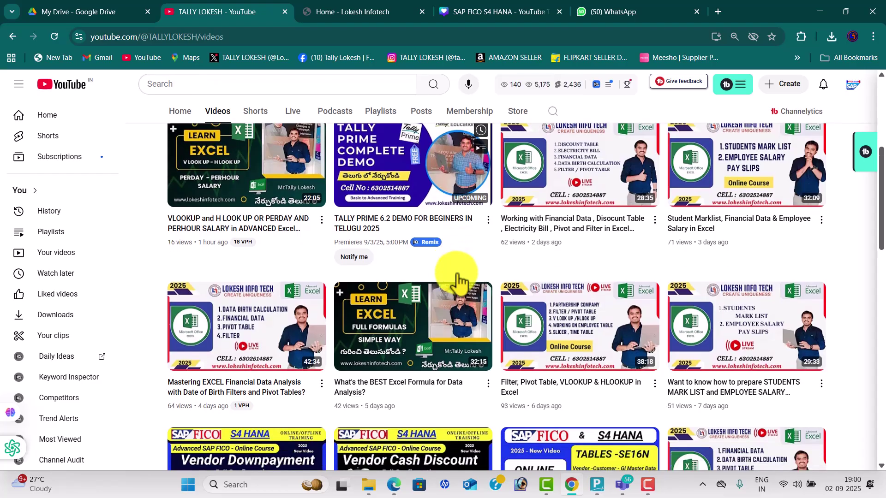
scroll(458, 281, "down", 1)
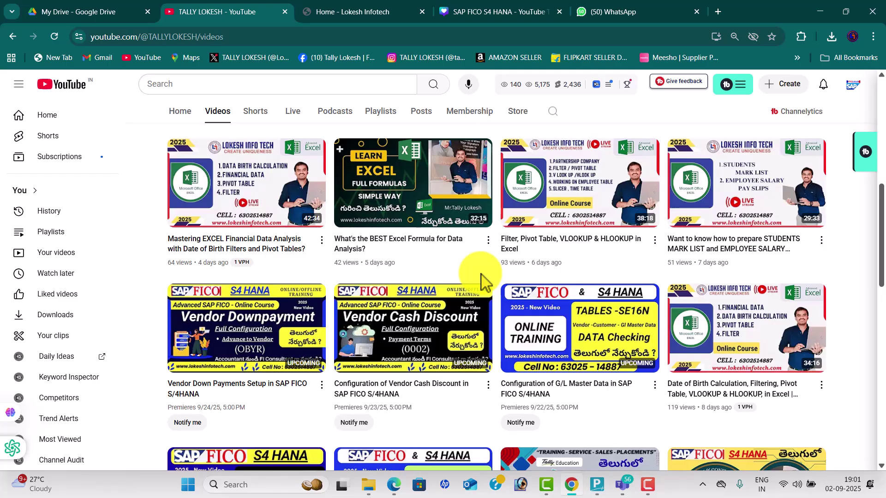
scroll(489, 277, "down", 3)
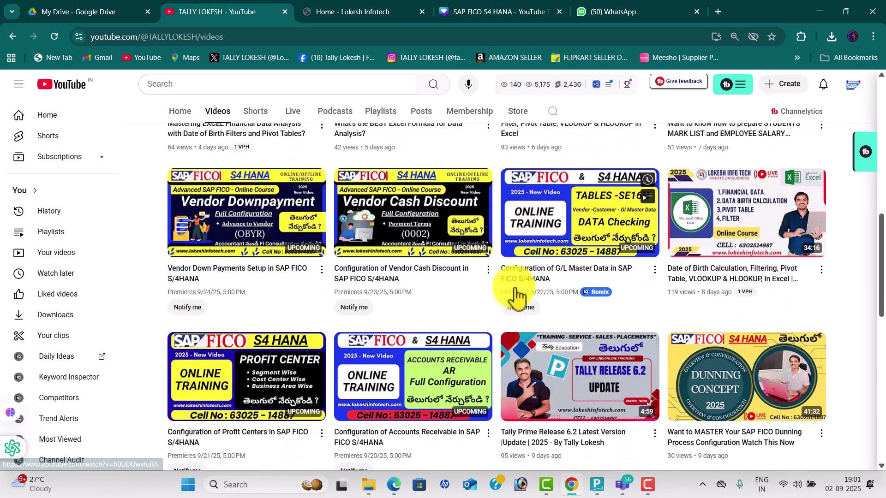
scroll(519, 275, "down", 4)
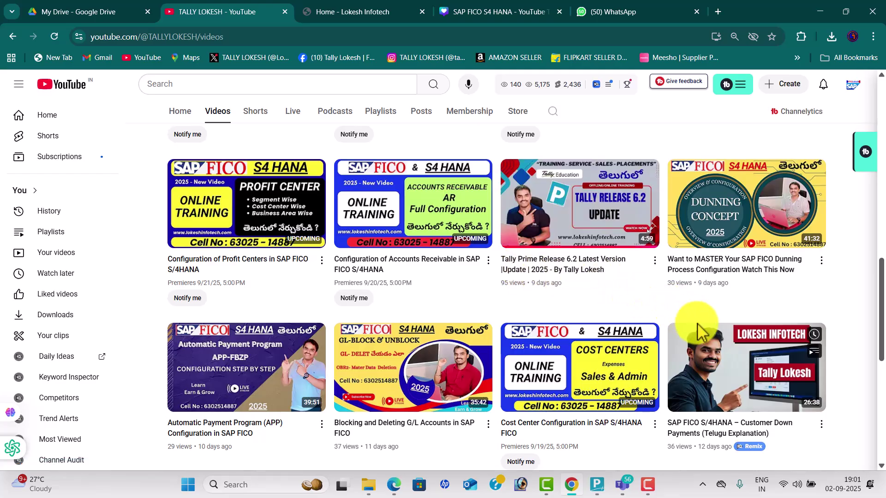
scroll(701, 333, "down", 5)
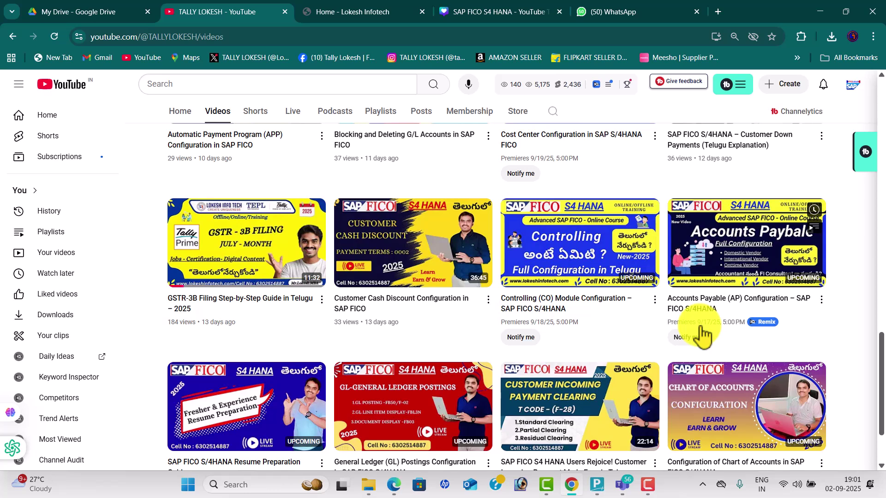
scroll(701, 334, "down", 2)
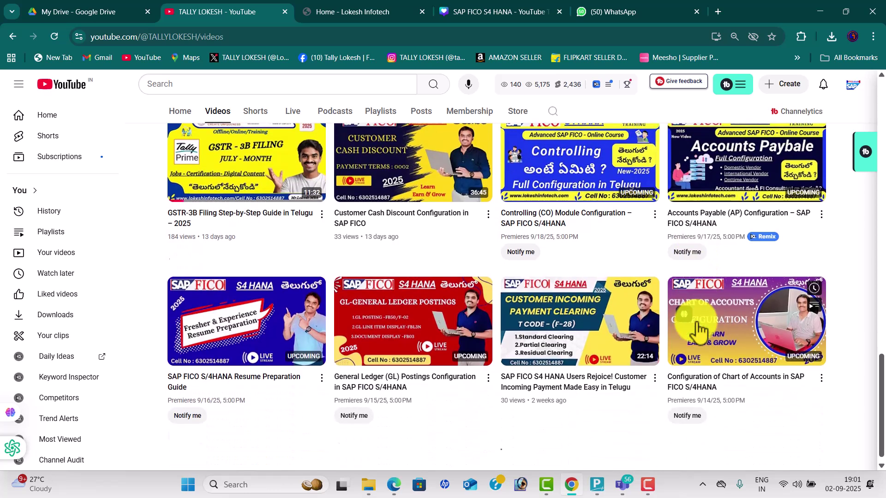
scroll(699, 330, "down", 1)
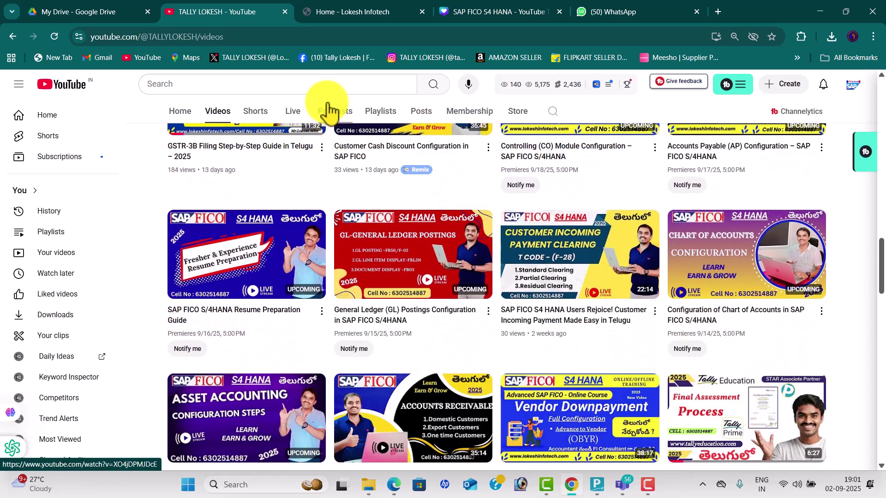
Look through the channel's Shorts covering Tally, SAP FICO and Excel topics
left_click(266, 114)
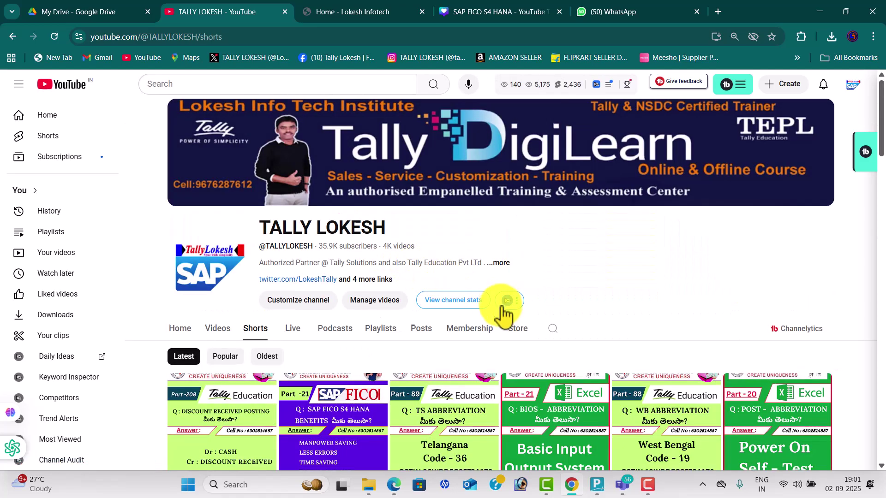
scroll(504, 313, "down", 3)
scroll(537, 314, "down", 3)
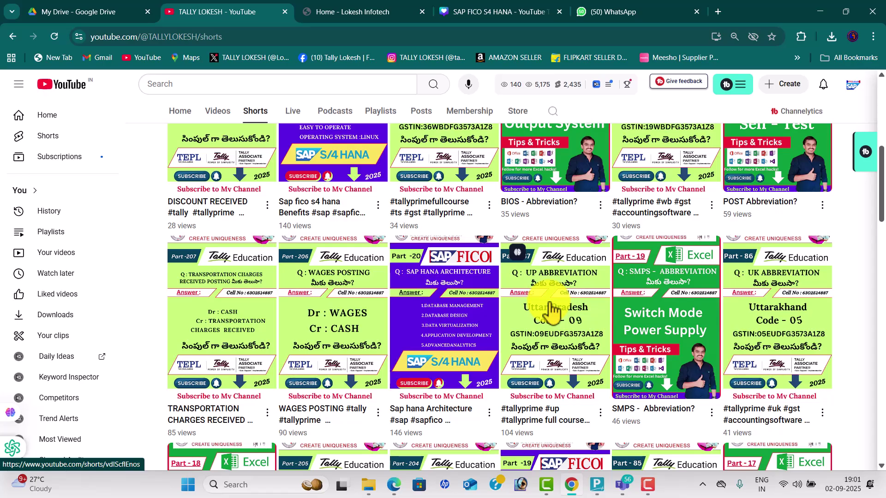
scroll(552, 311, "down", 2)
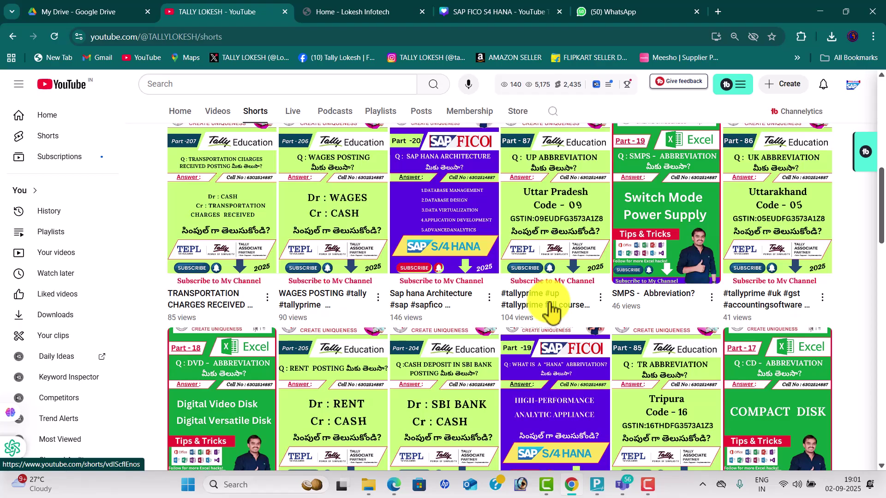
scroll(552, 312, "down", 7)
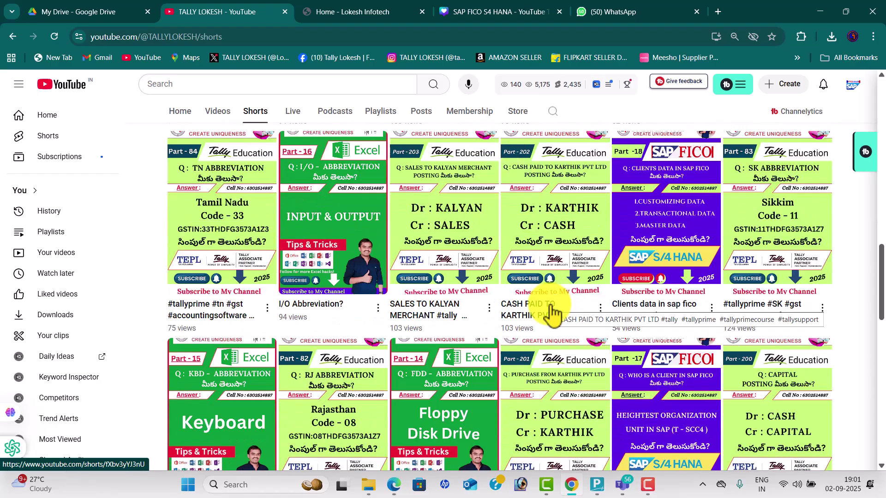
scroll(544, 314, "up", 5)
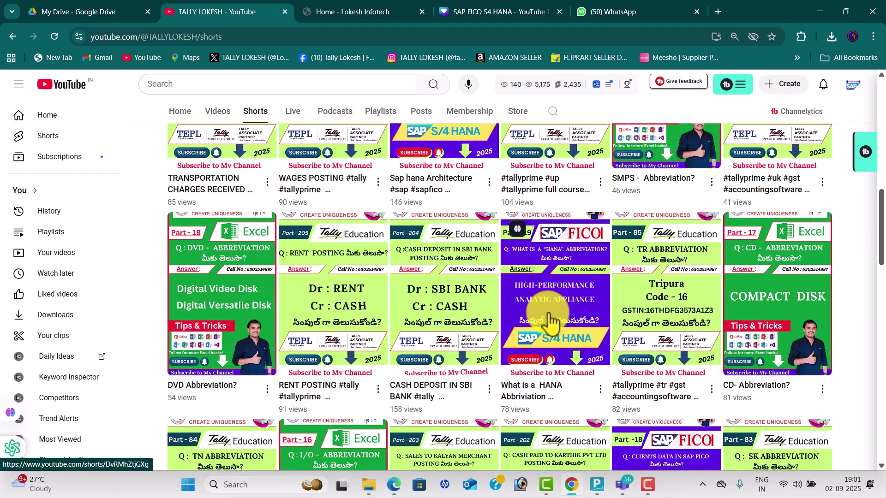
Switch to Excel by finding the app in Windows search and opening the recent TALLY TEST workbook
left_click(281, 484)
type("ex")
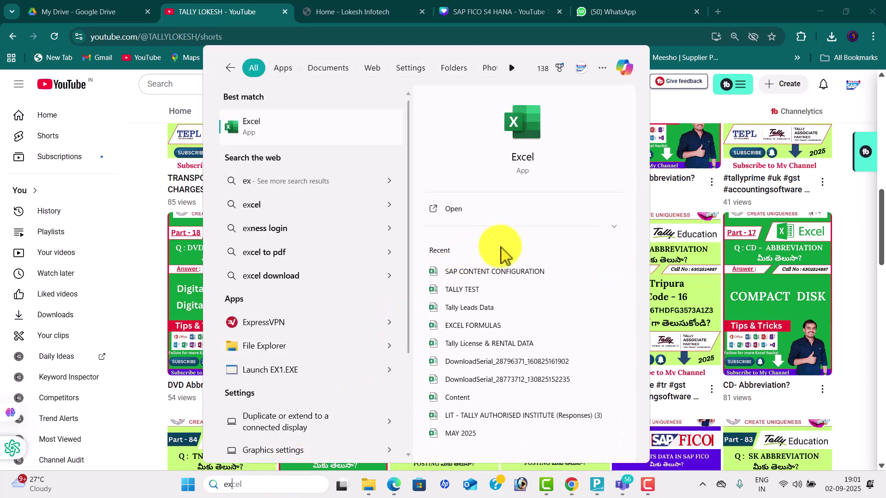
left_click(500, 290)
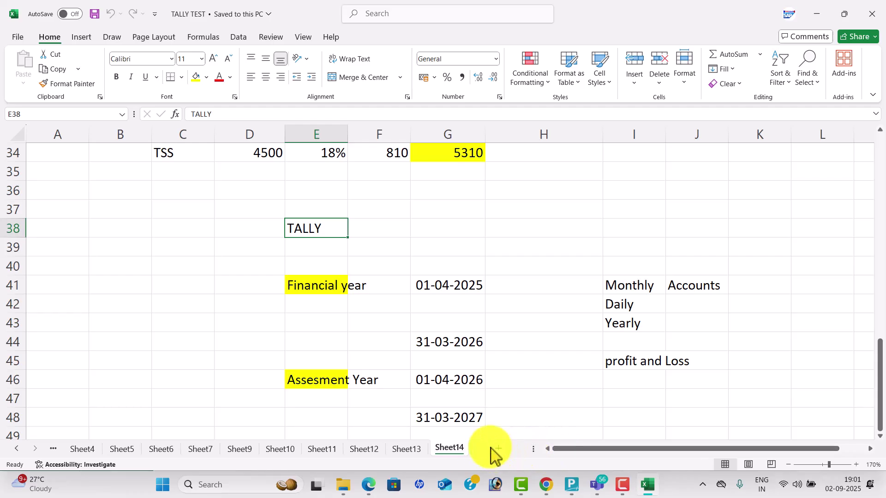
Add a new blank worksheet after Sheet14 in the TALLY TEST workbook
left_click(514, 449)
left_click(856, 464)
left_click(856, 465)
left_click(856, 464)
left_click(856, 465)
left_click(856, 465)
left_click(856, 465)
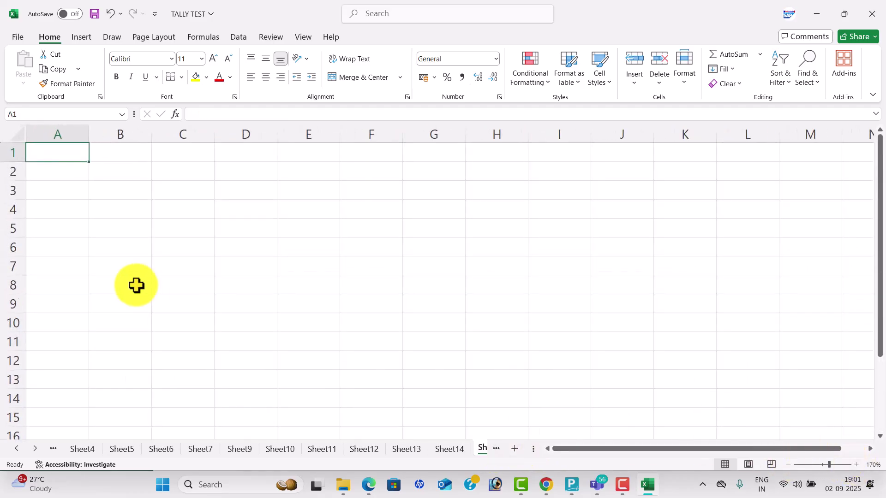
Enter BRS in cell D4 and BANK TRANSACTIONS in D6, filling D6 with yellow
left_click(257, 213)
type("BRS")
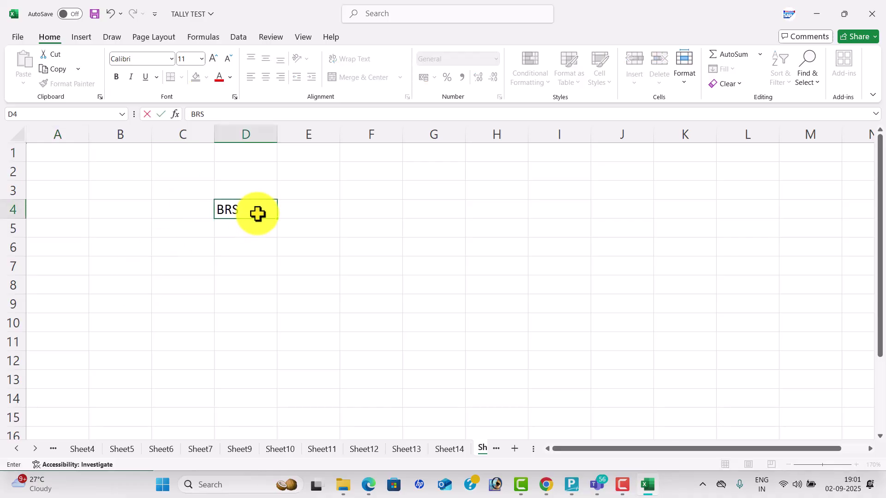
key("Return")
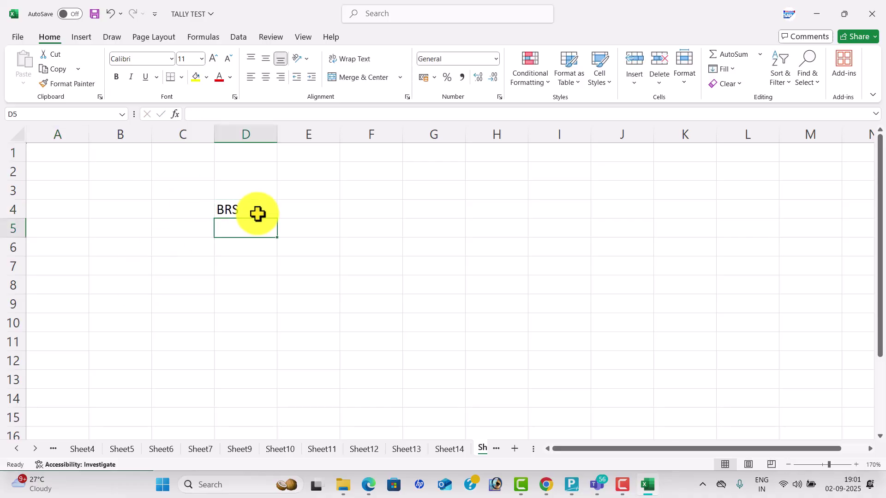
key("Return")
type("BANK TRANSACTIONS")
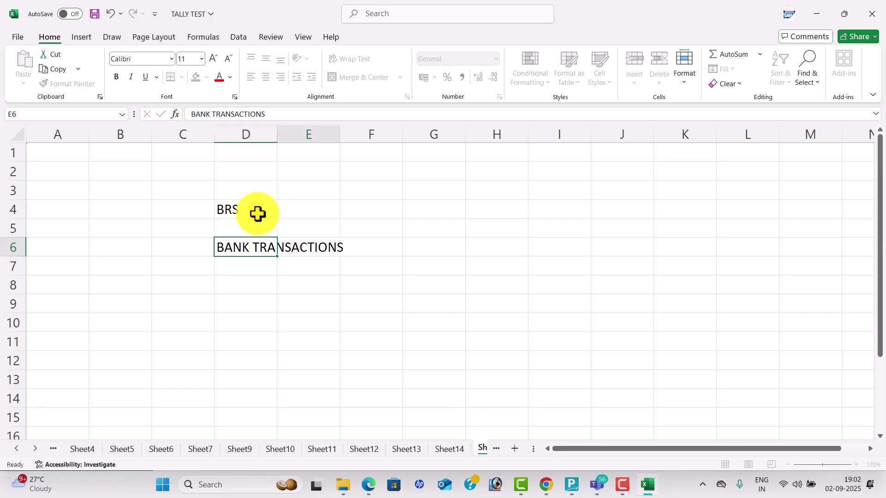
key("Tab")
left_click(253, 243)
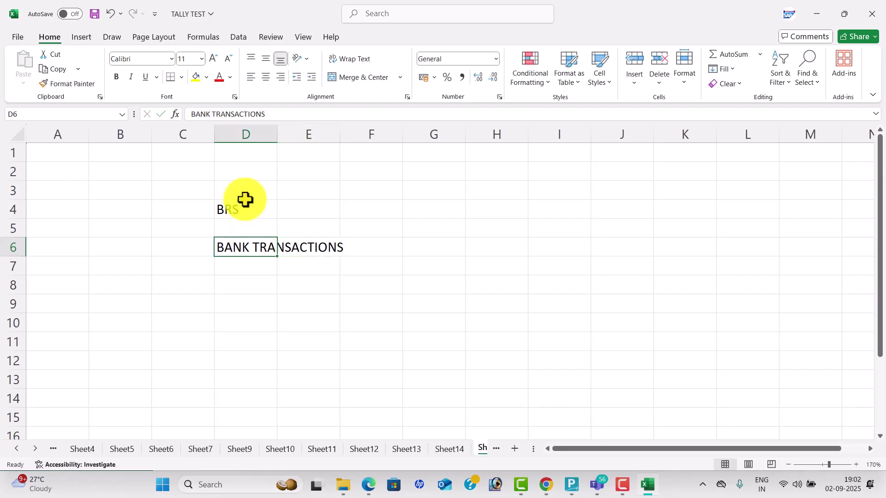
left_click(196, 77)
Enter the transaction labels Purchase in cell D9 and SALES in cell D12
left_click(265, 299)
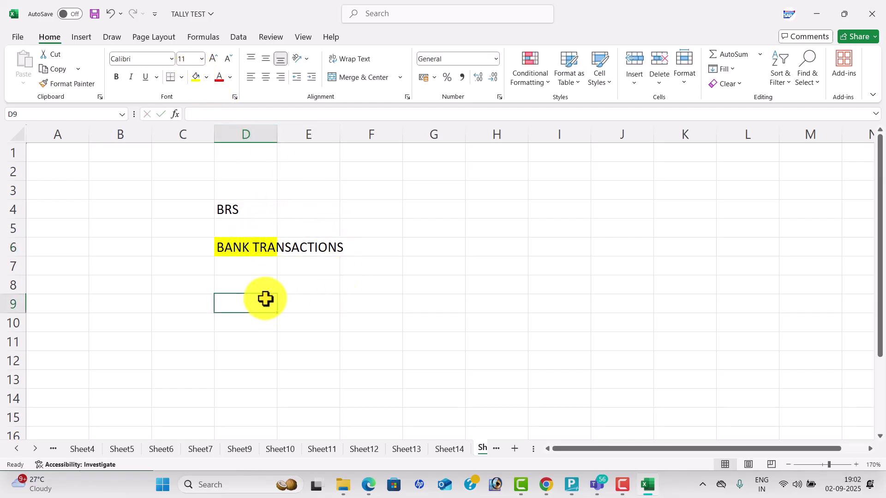
type("Purchase")
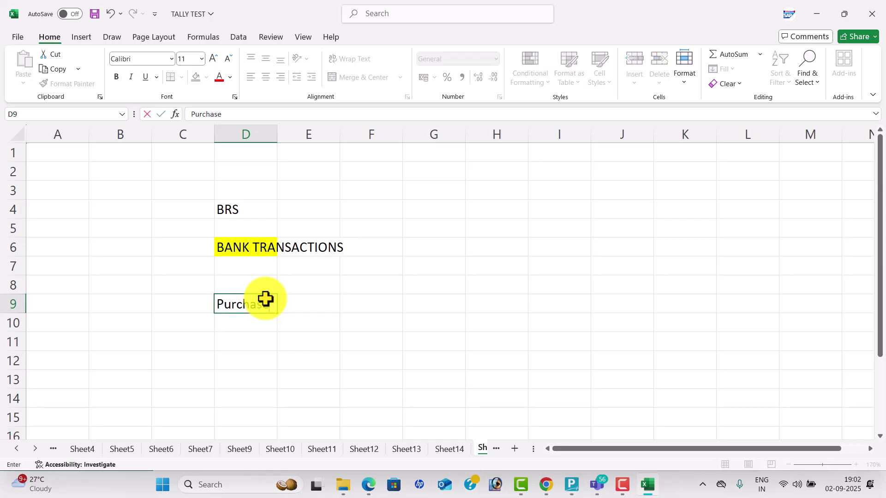
key("Return")
key("Return")
key("Return")
type("sa")
key("BackSpace")
key("BackSpace")
type("SALES")
key("Tab")
Enter Suppliers in F9 for the Purchase row and Customers in F12 for the SALES row
key("Up")
key("Up")
key("Up")
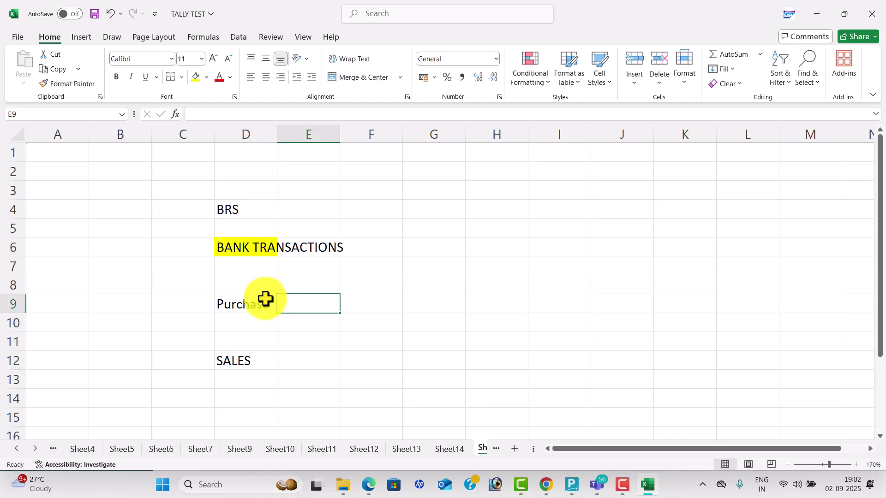
key("Down")
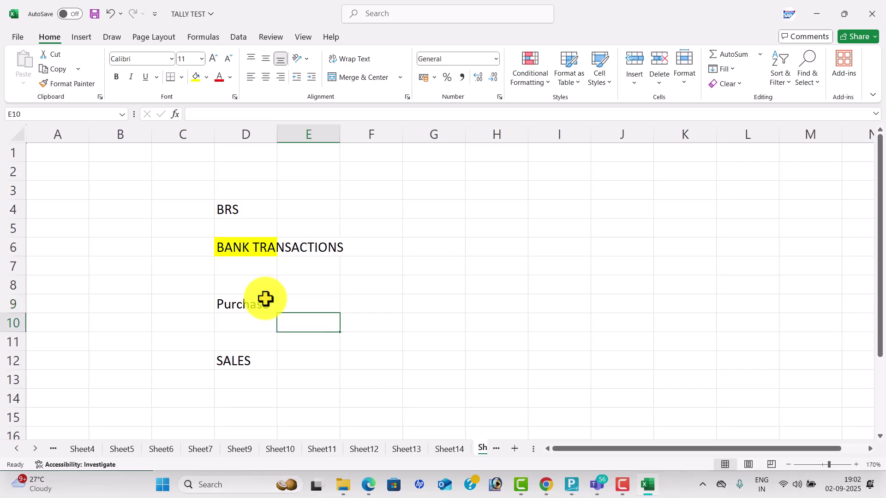
key("Right")
key("Up")
type("Suppliert")
key("BackSpace")
type("s")
key("Return")
key("Down")
key("Down")
type("Customers")
key("Return")
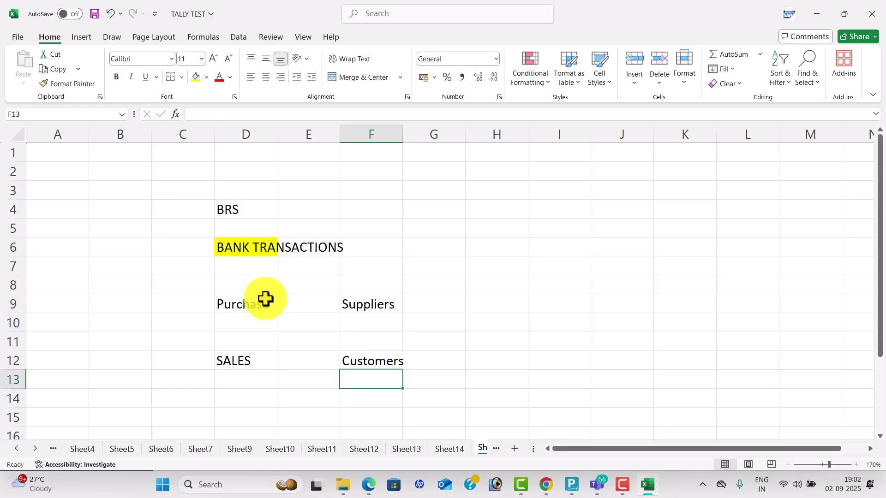
Enter Cheque in cell H9 on the Purchase and Suppliers row
left_click(508, 311)
type("Che")
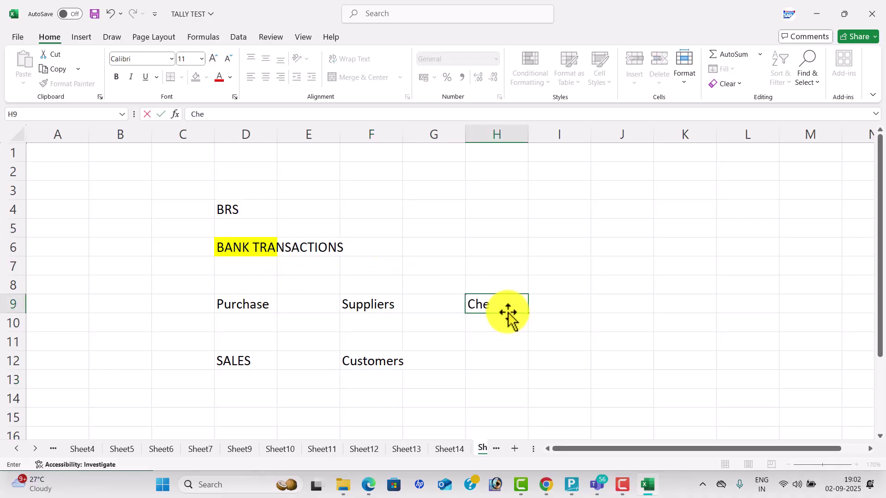
type("que")
key("Return")
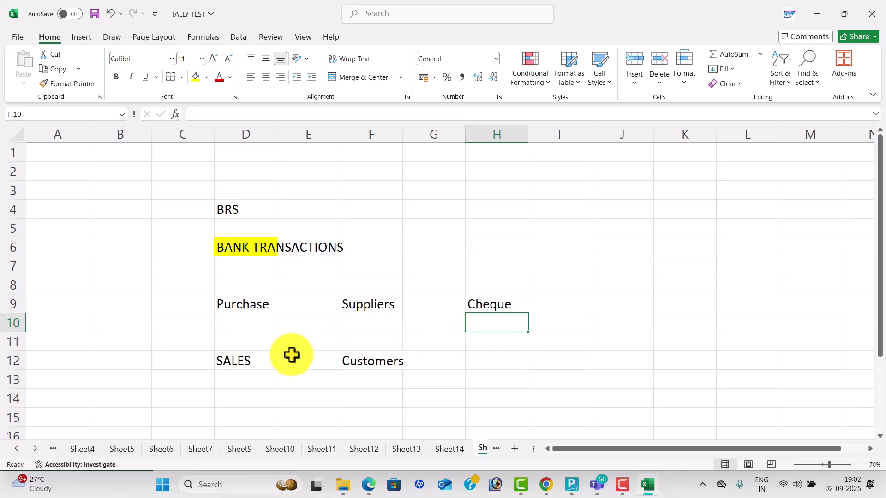
Enter Cash in D15 with Deposit beside it in E15 and Withdraw in E17
scroll(293, 364, "down", 1)
left_click(254, 361)
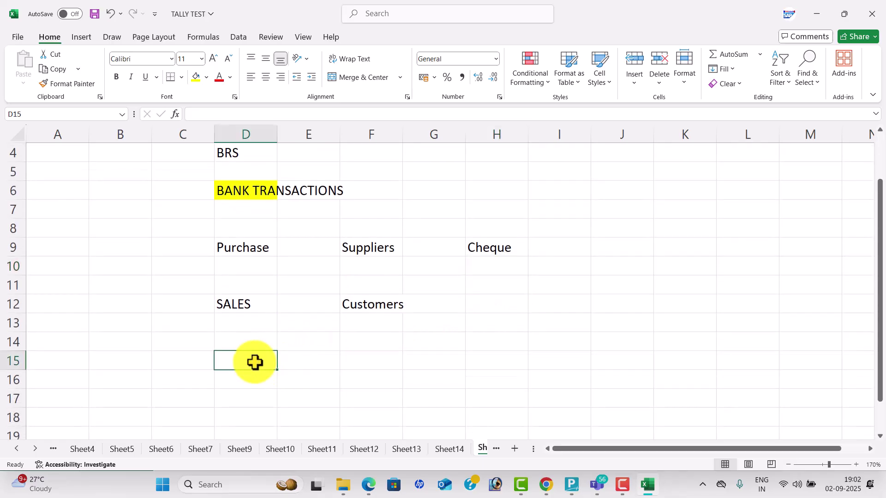
type("Cash")
key("Tab")
type("Deposit")
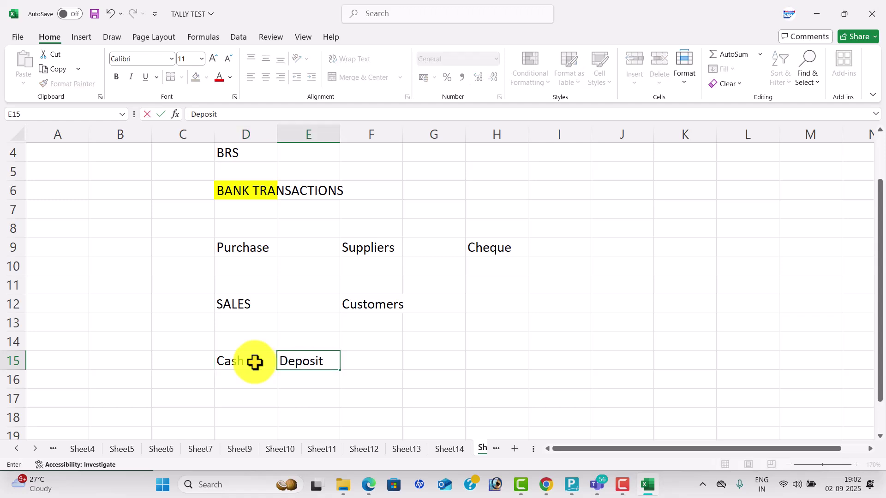
key("Return")
key("Return")
type("Withdraw")
key("Return")
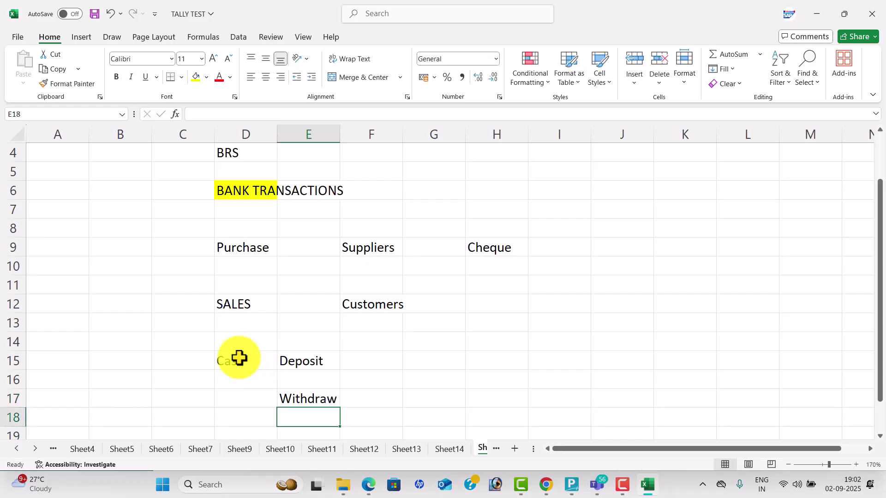
Enter Bank to Another Bank in cell E19, two rows below Withdraw
scroll(423, 293, "up", 1)
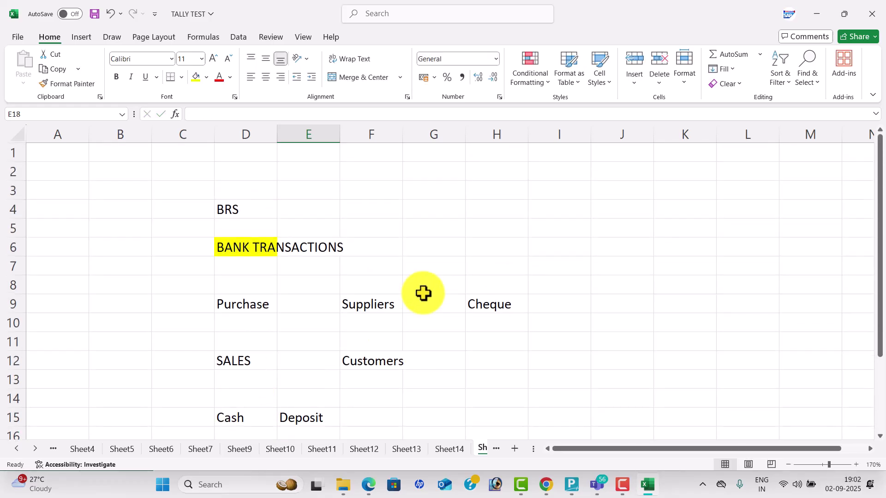
scroll(423, 293, "down", 1)
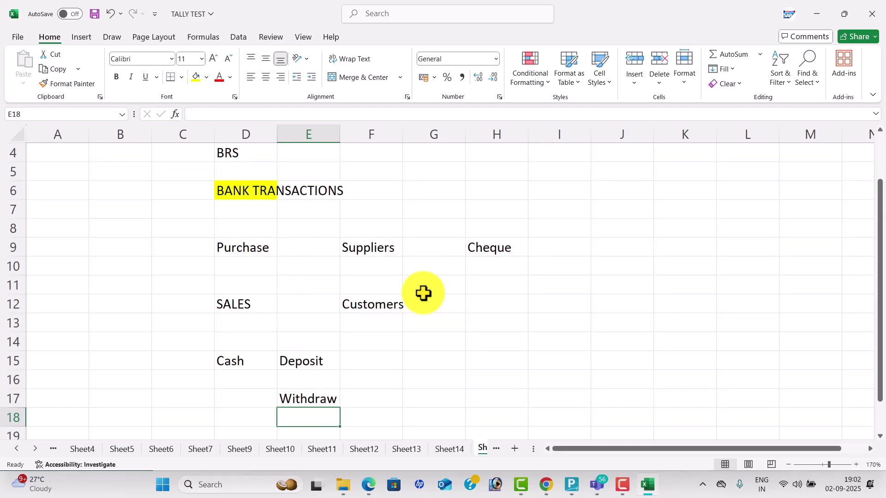
scroll(349, 351, "down", 1)
scroll(349, 351, "down", 1)
left_click(311, 331)
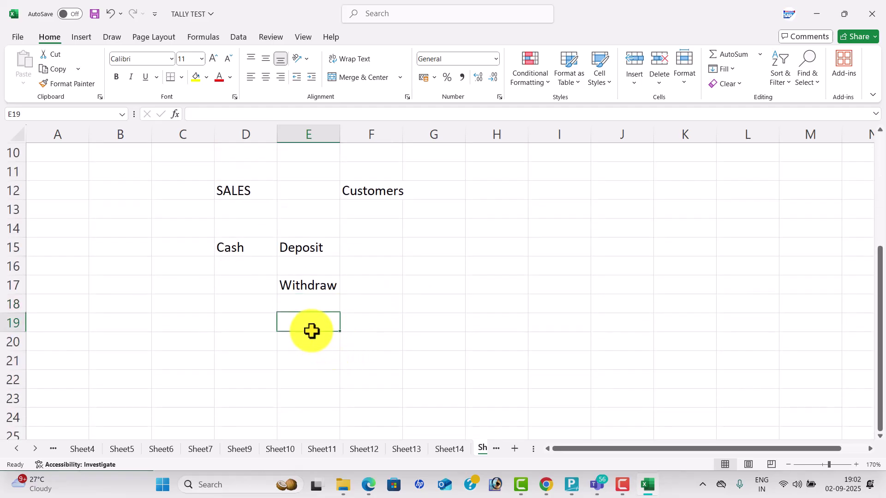
type("Bnak")
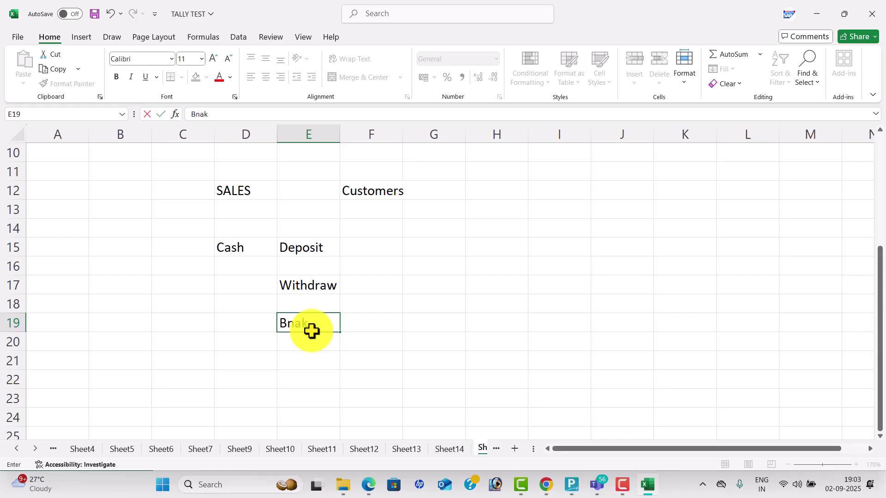
key("BackSpace")
key("BackSpace")
key("BackSpace")
type("ank to Another")
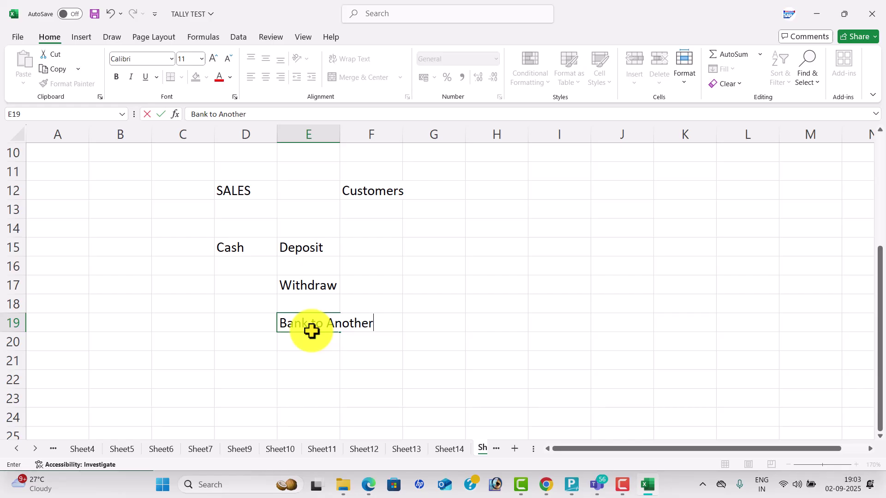
type(" Bank")
left_click(437, 299)
double_click(439, 299)
Enter Lokesh Info Tech in H6 and Union Bank in J6, on the BANK TRANSACTIONS row
scroll(438, 300, "up", 1)
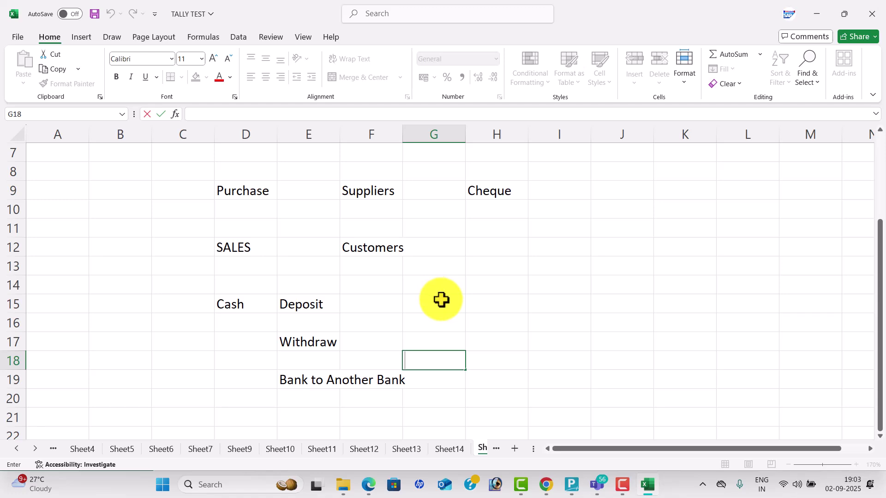
scroll(441, 299, "up", 2)
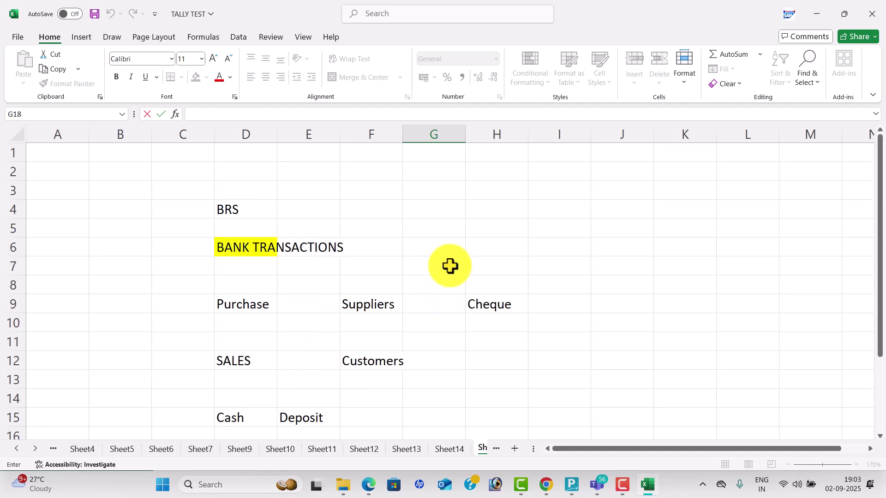
left_click(473, 251)
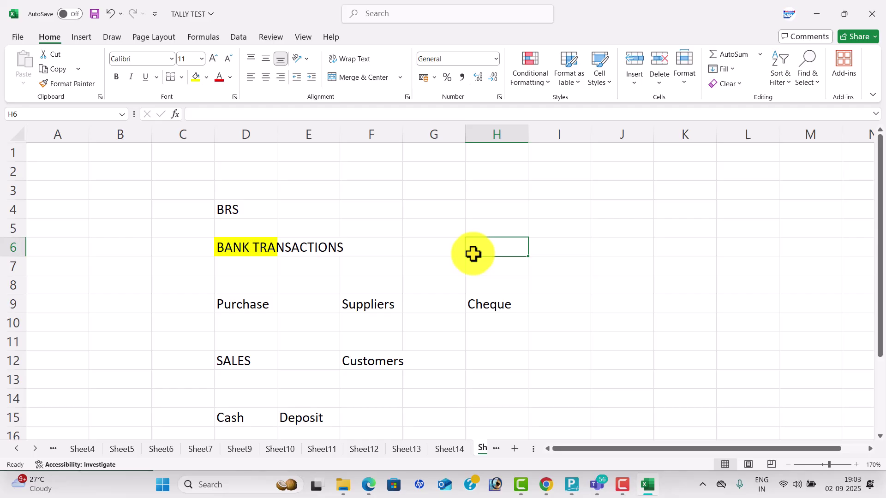
type("Lokesh Info te")
key("BackSpace")
key("BackSpace")
type("Tech")
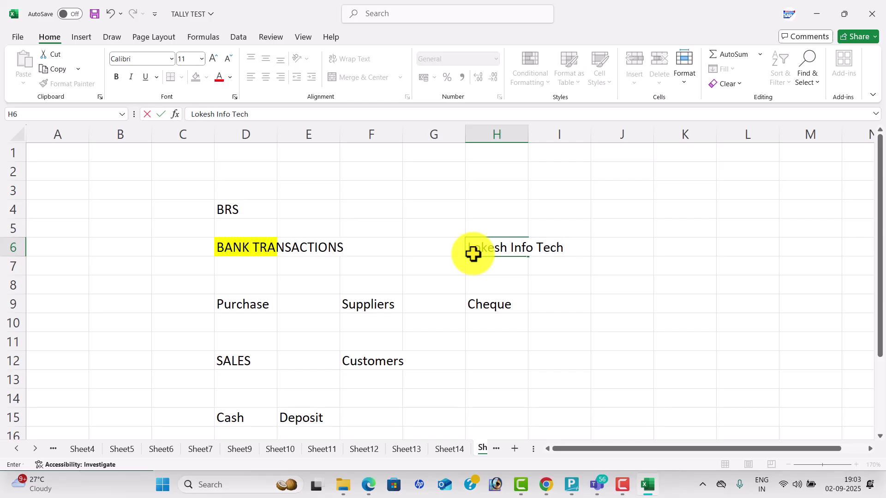
key("Tab")
key("Tab")
type("Union Bank")
key("Tab")
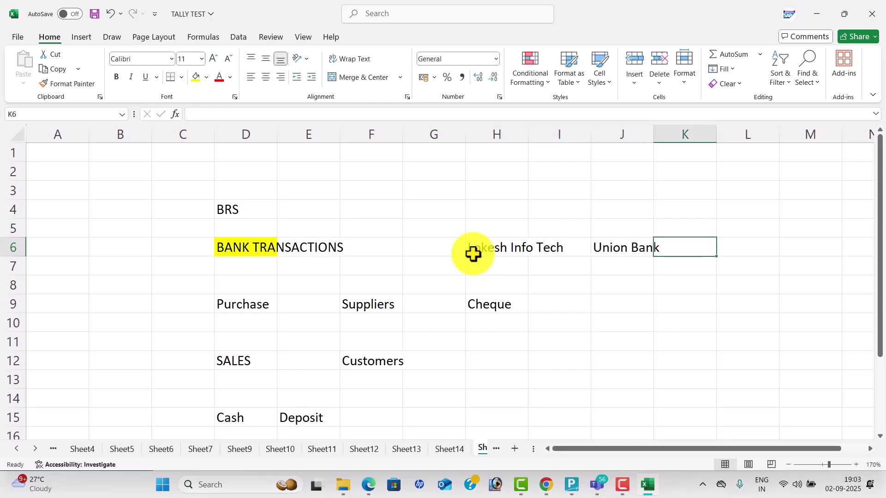
List the other banks in column L, with hdfc in L6 and sbi in L7
key("Tab")
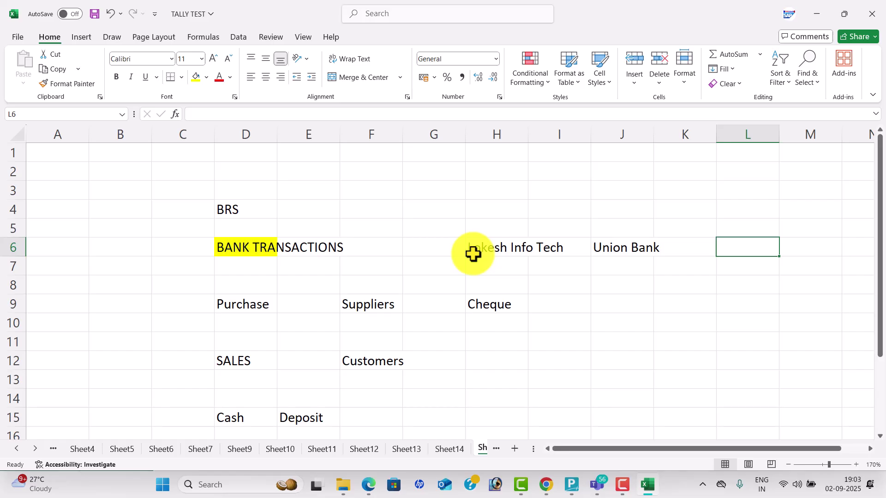
type("D")
key("BackSpace")
type("hdfc")
key("Return")
type("sbi")
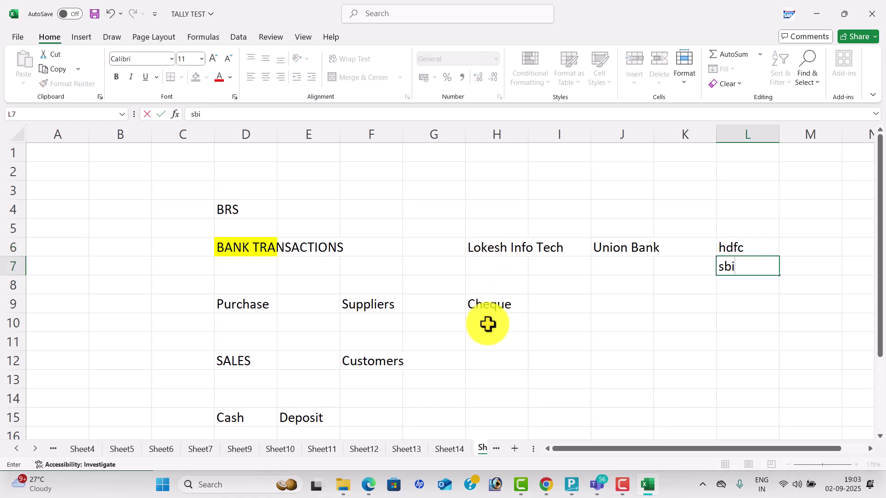
Enter Cheque in cell J9 on the Purchase row, under the Union Bank column
left_click(627, 298)
type("Ch")
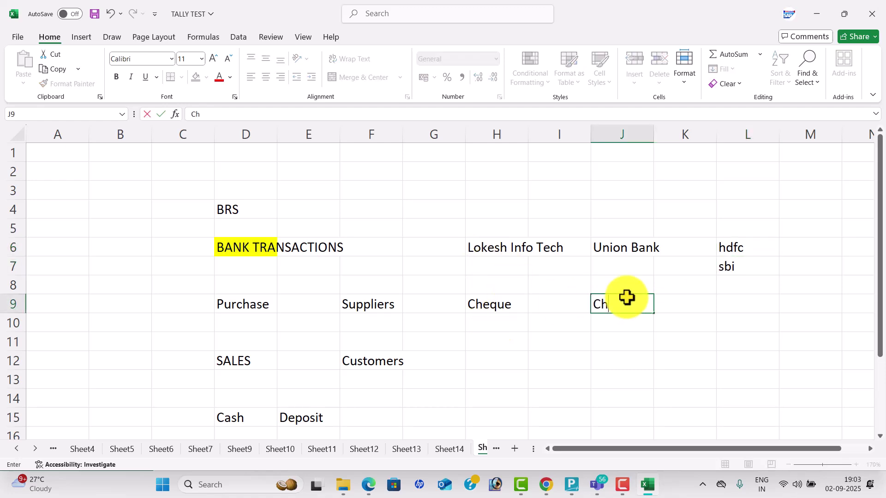
type("eque")
key("Return")
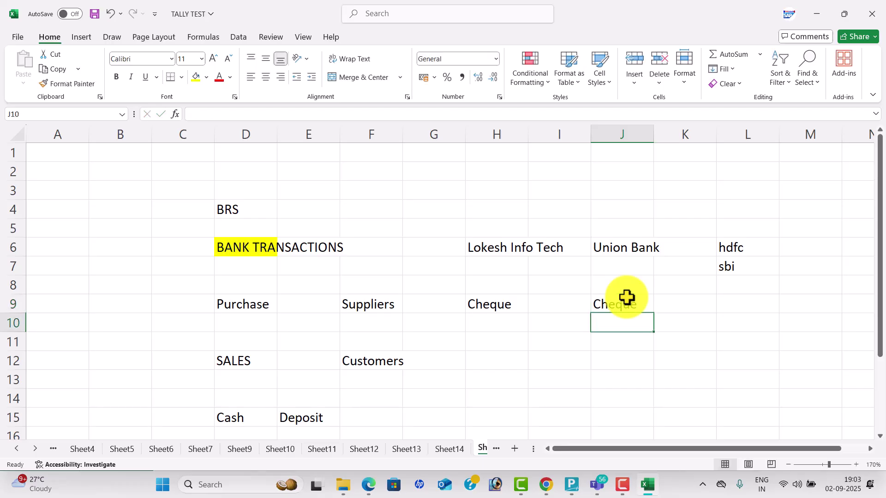
Enter Transfer in J5 above Union Bank and 24 Hourse in J7 below it
left_click(622, 229)
type("Tra")
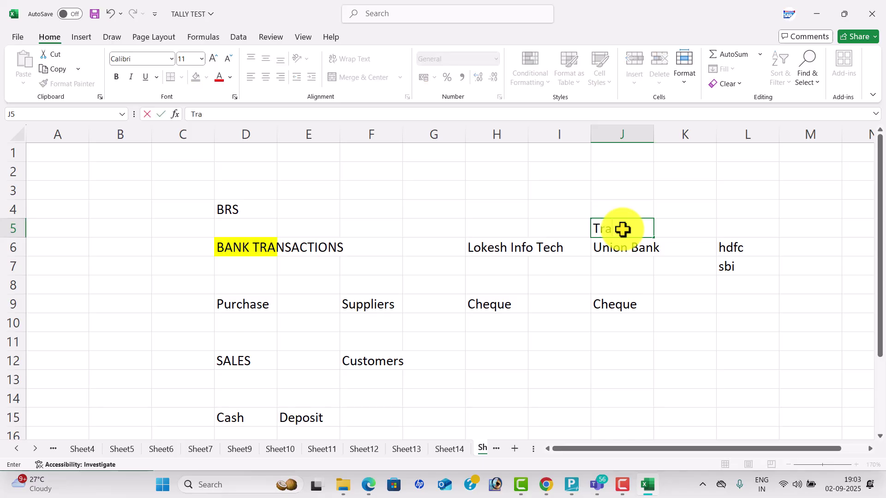
type("nsfer")
key("Return")
key("Return")
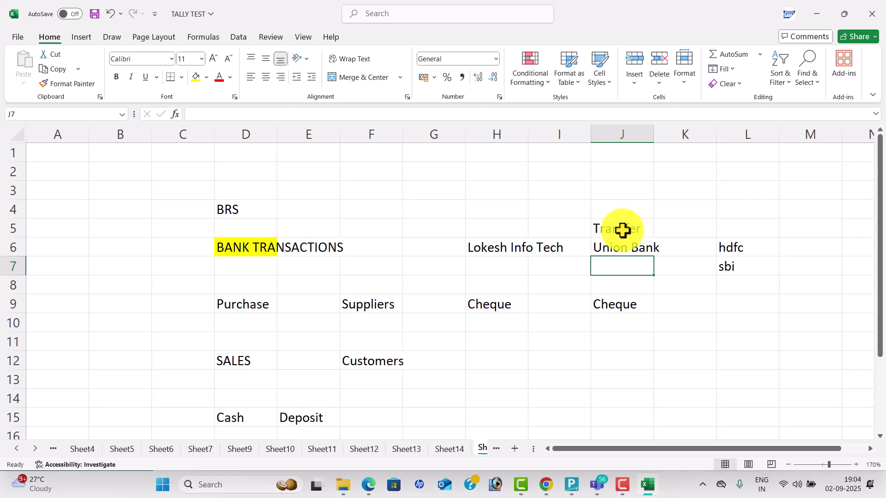
type("24 Hourse")
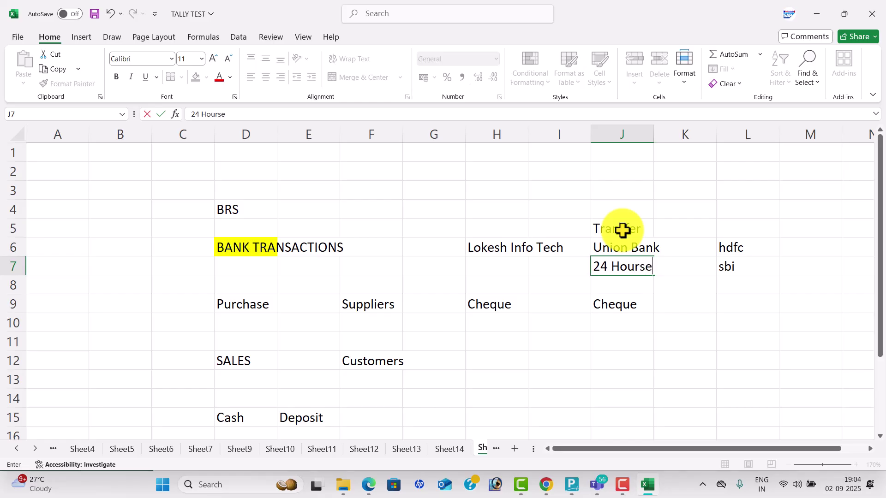
key("Return")
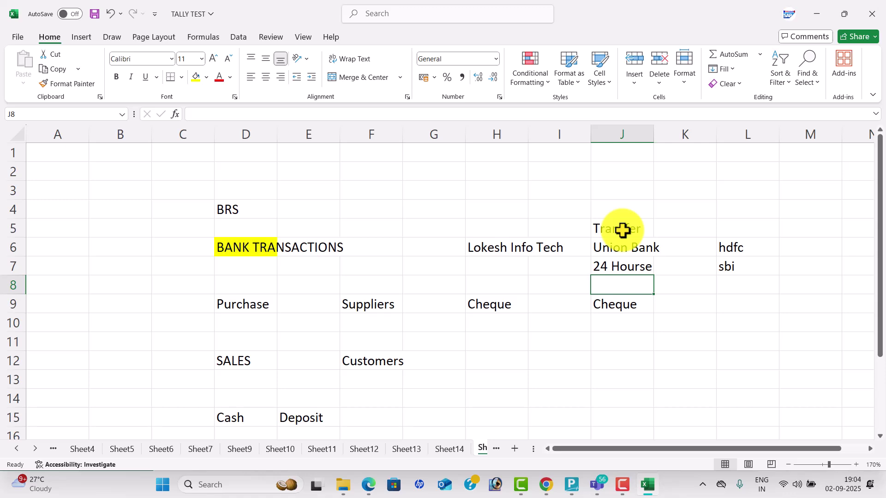
Enter Date in J11 and Books in J13, below the Cheque entry in column J
key("Down")
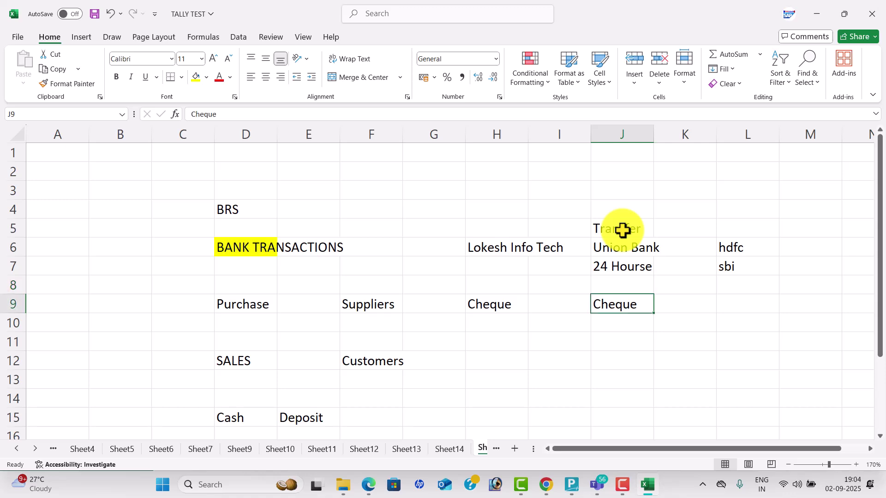
key("Down")
key("Down")
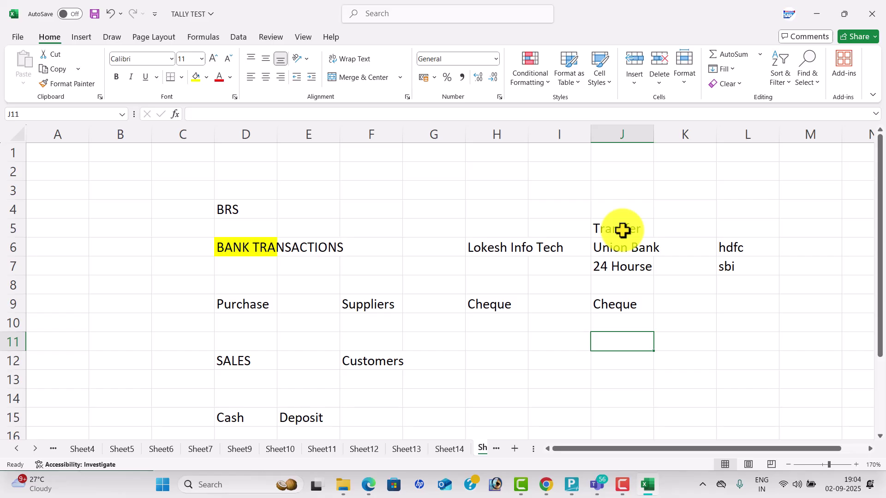
type("Date")
key("Return")
key("Return")
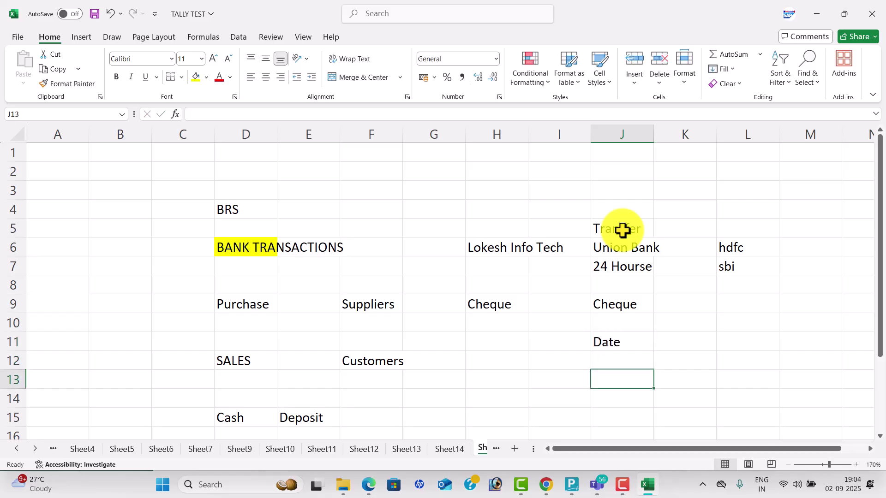
type("Books")
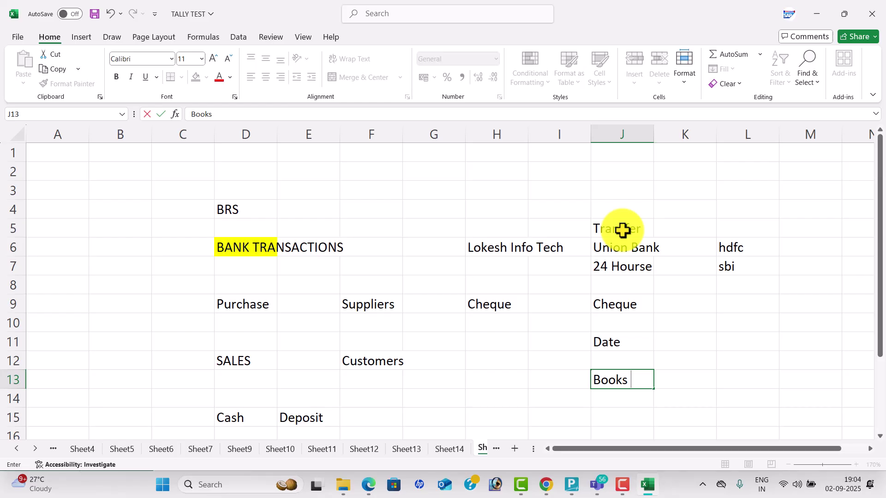
key("Tab")
Enter the status labels UnReconcile in K12 and Reconciled in K14
key("Up")
type("Uncon")
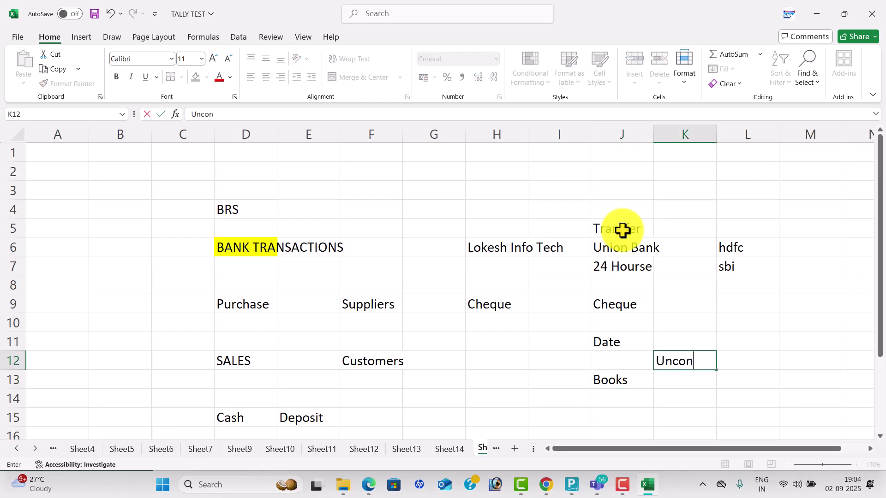
key("BackSpace")
key("BackSpace")
key("BackSpace")
type("Reconcile")
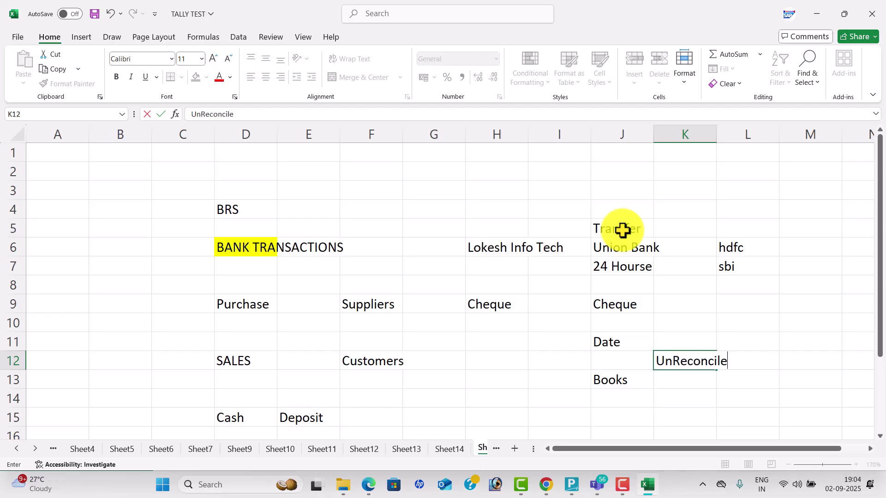
key("Return")
key("Return")
type("Recon")
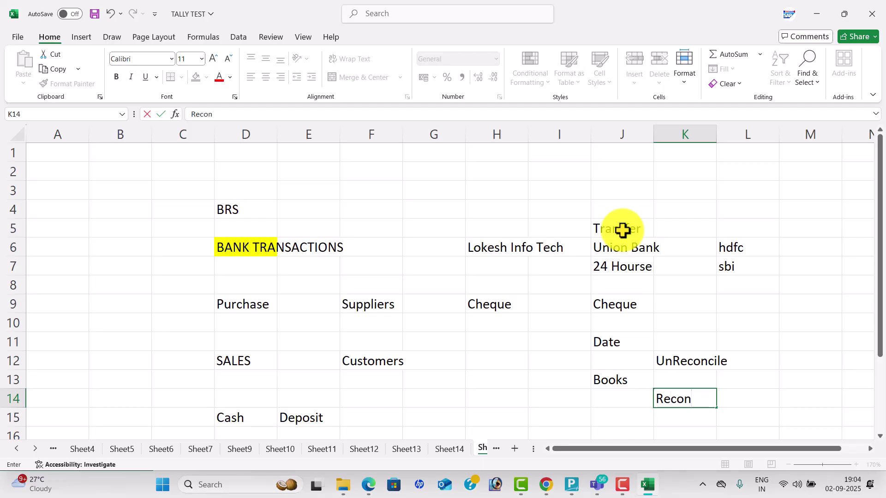
type("ciled")
key("Return")
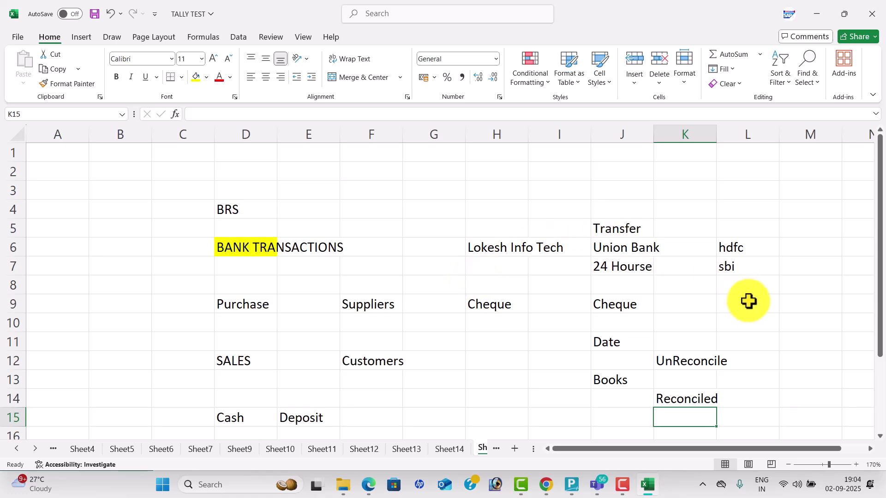
Enter Bank Statements in cell K9 beside the Cheque entry in J9
left_click(698, 306)
type("Ba")
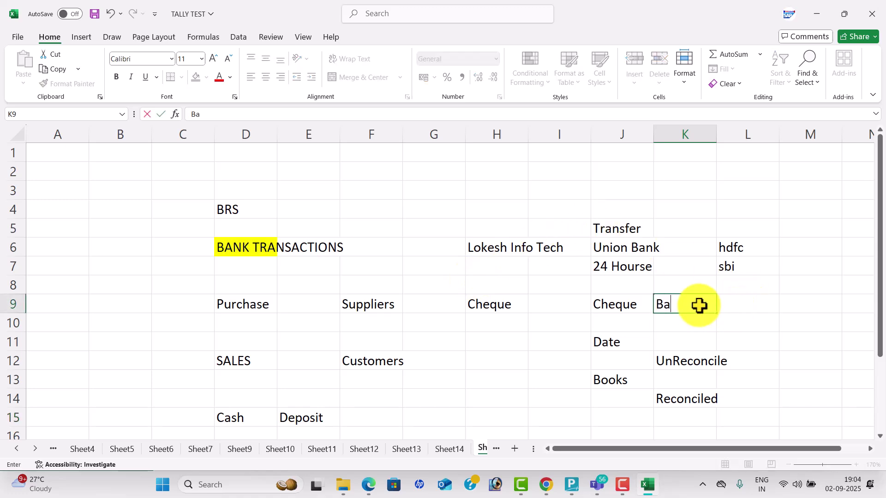
type("nk Statements")
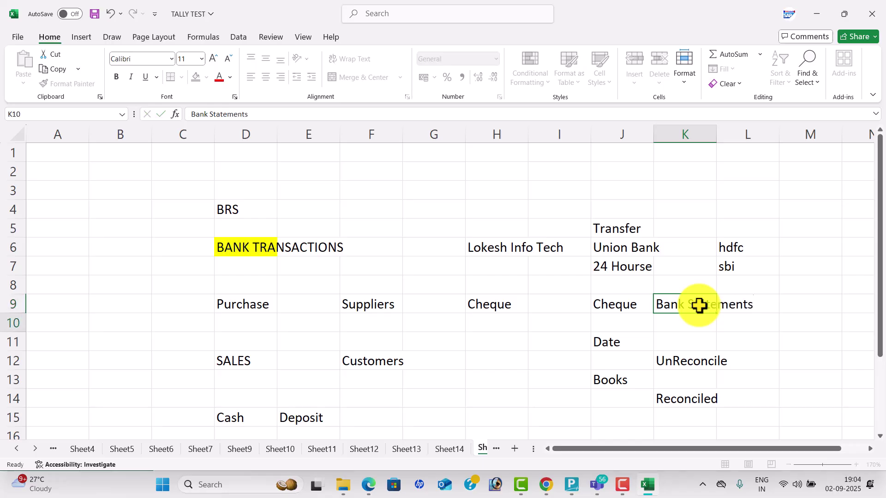
key("Return")
Fill the BRS heading cell D4 with yellow and centre its text
scroll(375, 302, "down", 1)
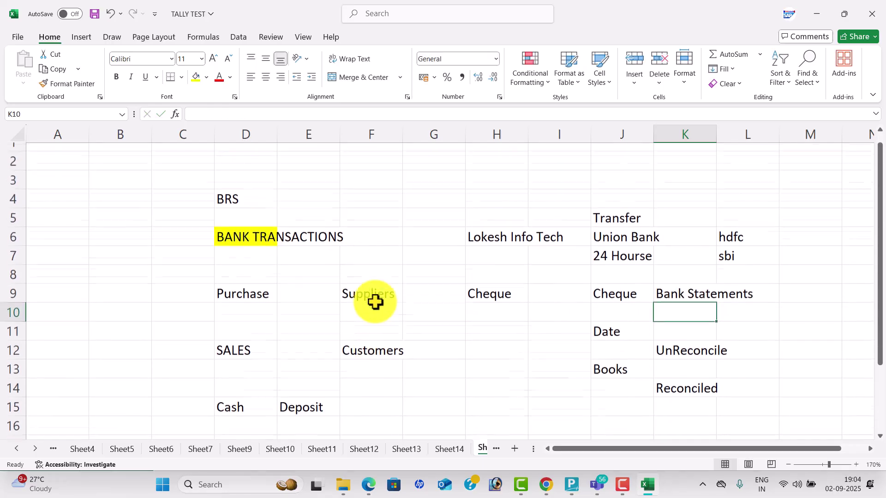
scroll(375, 302, "up", 1)
left_click(265, 206)
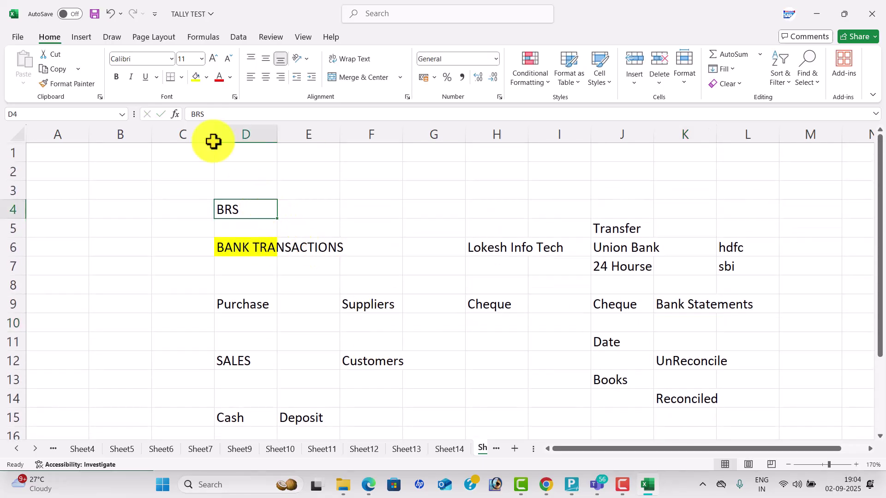
left_click(195, 78)
left_click(265, 78)
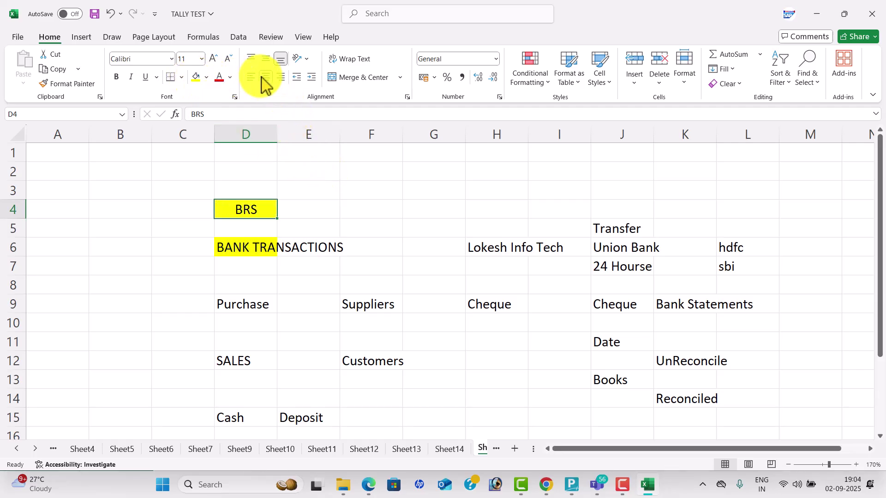
left_click(393, 220)
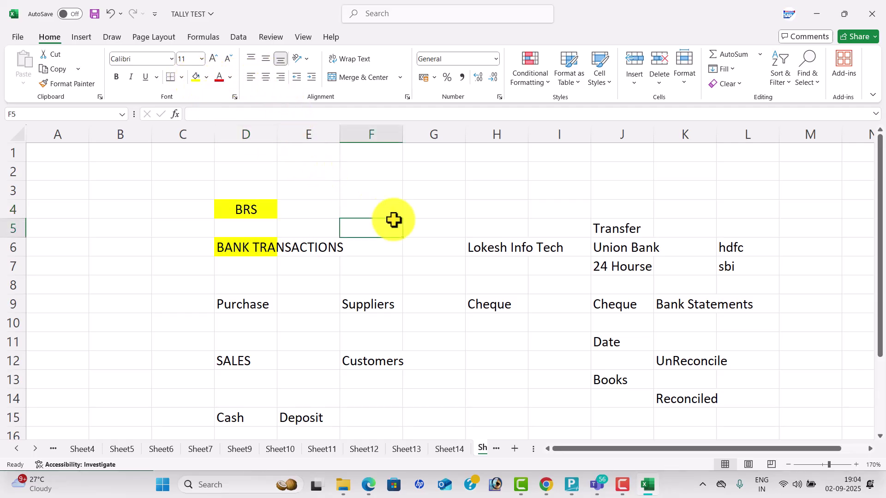
Switch to TallyPrime and start creating a new company named BRS OF TALLY
left_click(565, 493)
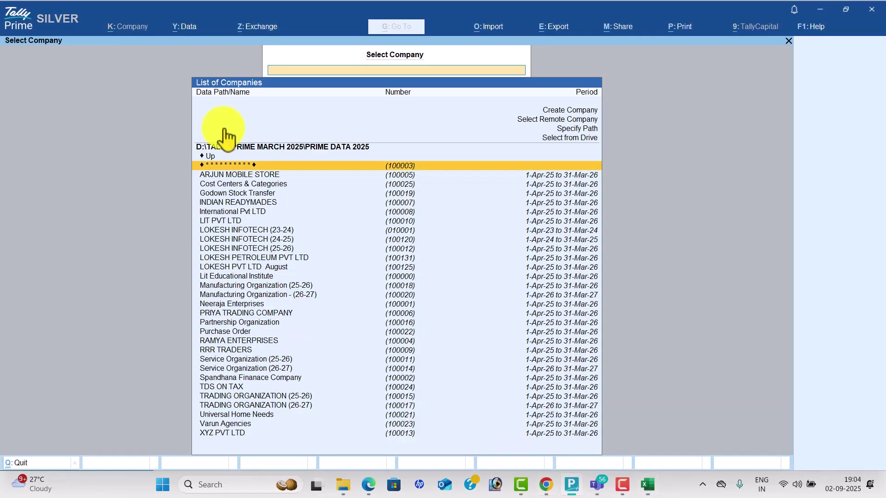
left_click(249, 110)
type("B")
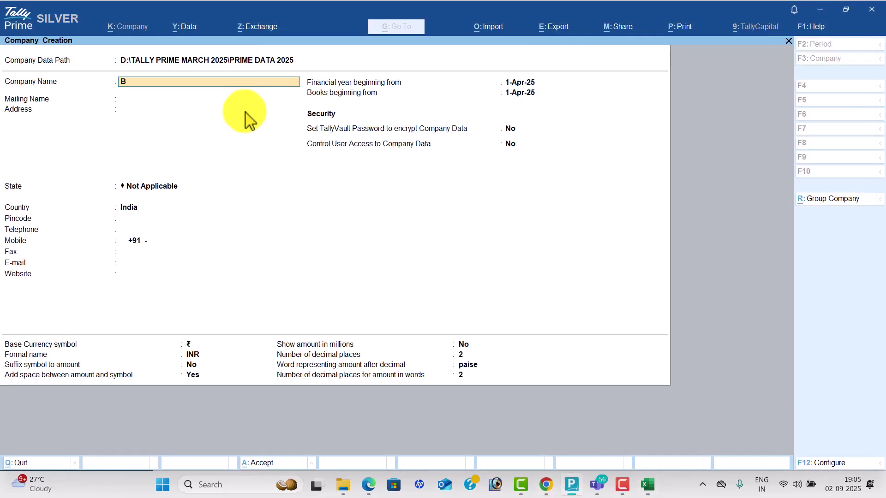
type("r")
key("BackSpace")
type("RS OF TALLY")
key("Return")
Set the new company's state to Andhra Pradesh and save the company
key("Return")
key("Return")
key("Down")
key("Down")
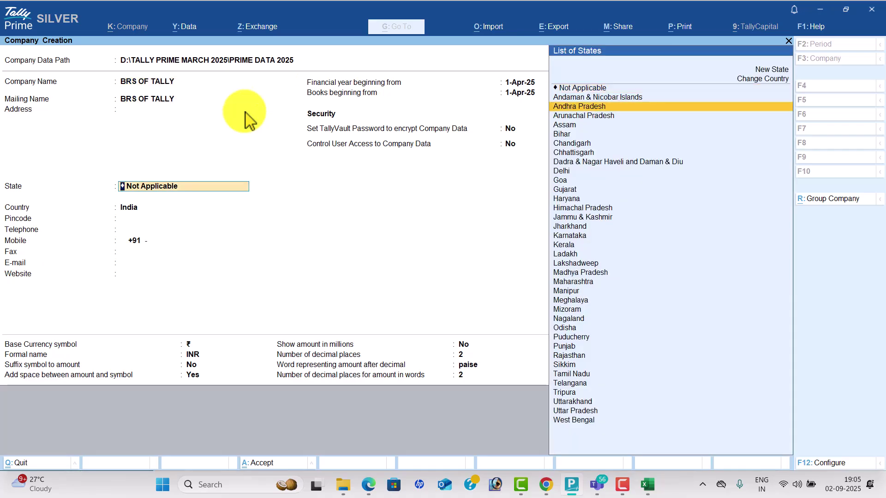
key("Return")
key("ctrl")
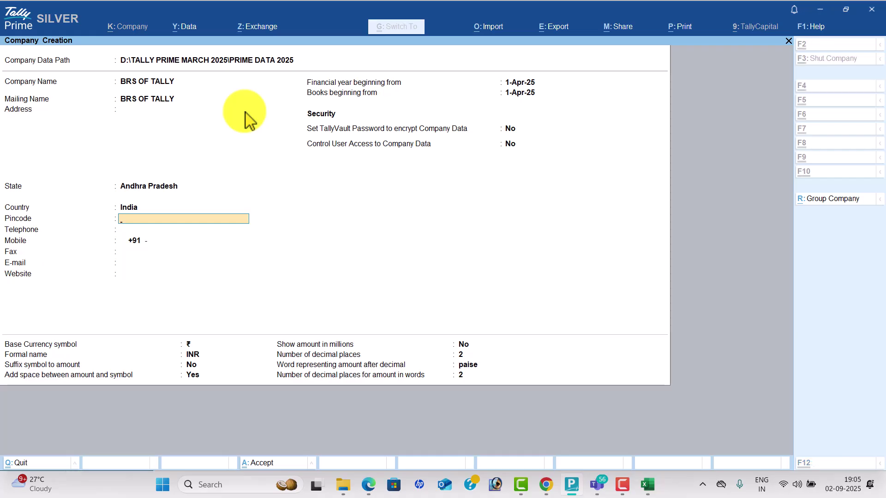
key("ctrl+a")
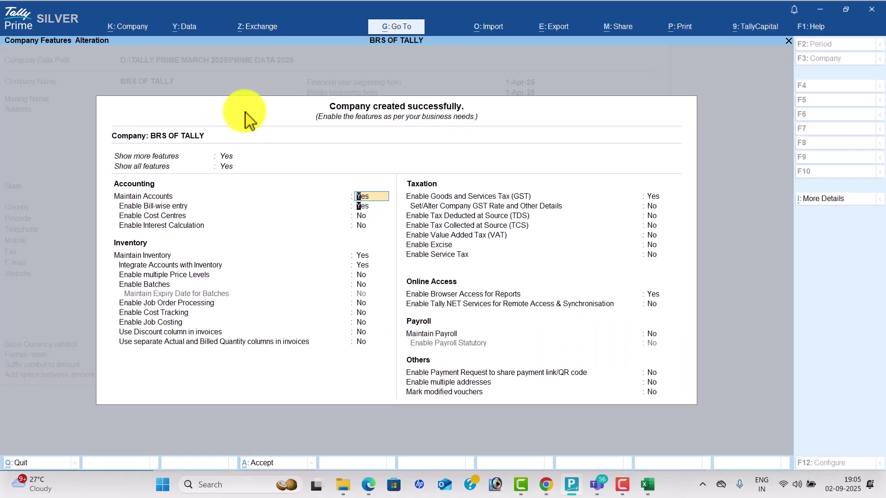
Turn off bill-wise entry and inventory maintenance in the company features
key("Return")
type("n")
key("Return")
key("Return")
key("Return")
type("n")
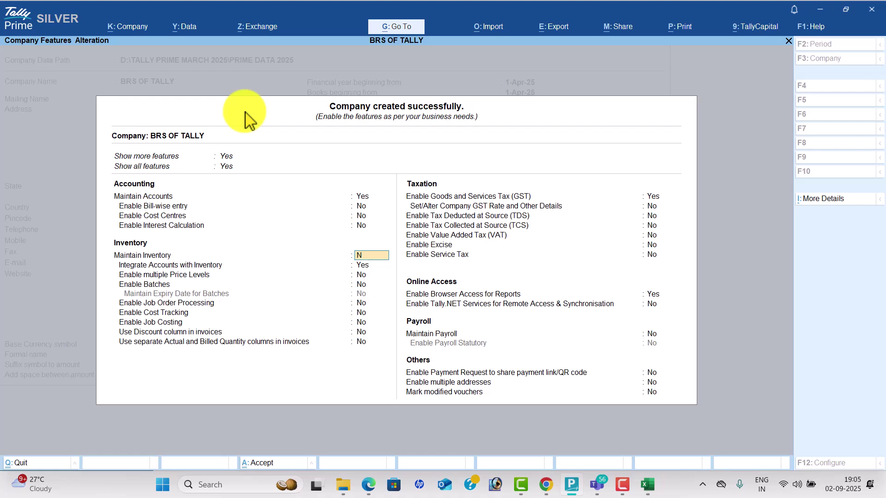
key("Return")
Turn off Goods and Services Tax and browser access for reports, keep the remaining features unchanged, and save the feature settings
type("n")
key("Return")
key("Return")
key("Return")
key("Return")
key("Return")
type("n")
key("Return")
key("Return")
key("Return")
key("Return")
key("Return")
key("Return")
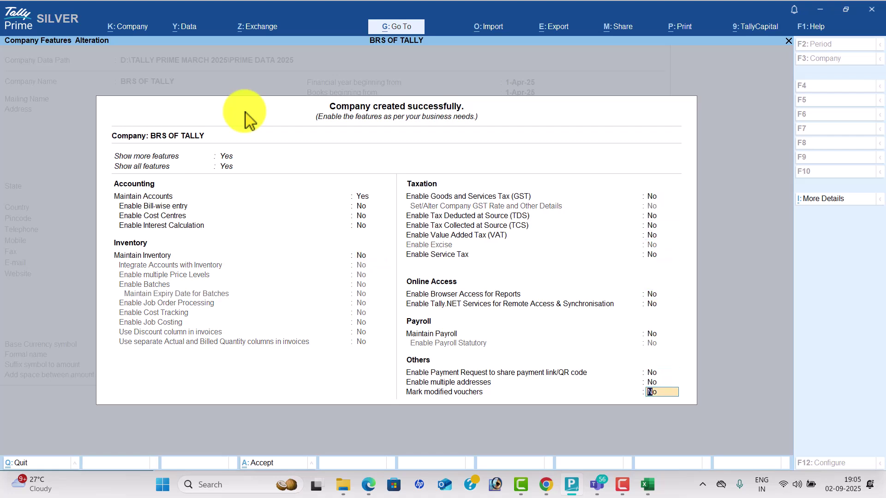
key("Return")
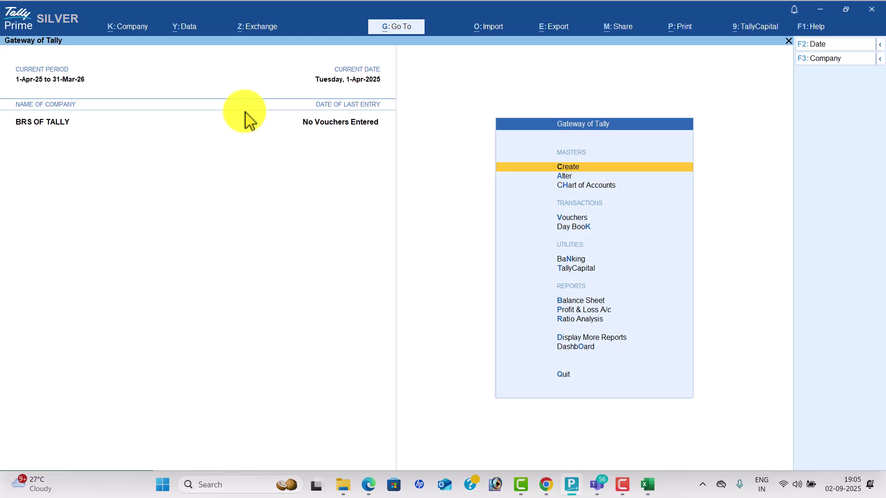
Open voucher entry for BRS OF TALLY and choose the Receipt voucher type
key("Down")
key("Down")
key("Down")
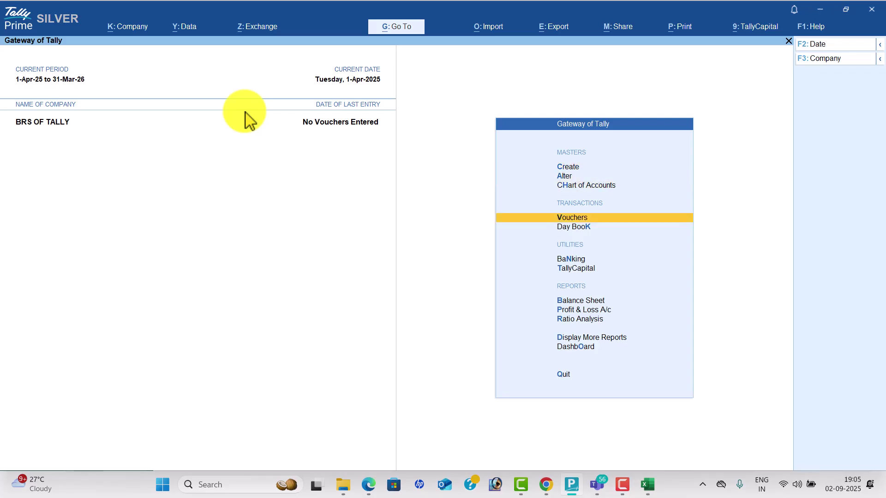
key("Return")
left_click(833, 115)
Switch to the Excel outline and enter Dates in G15 and Changes in H15 beside the Cash Deposit entry
key("alt+Tab")
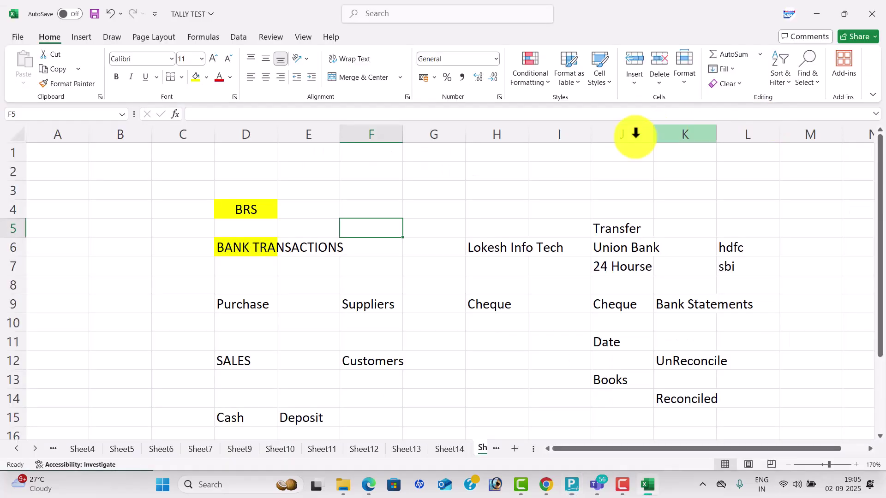
scroll(457, 267, "down", 1)
left_click(448, 309)
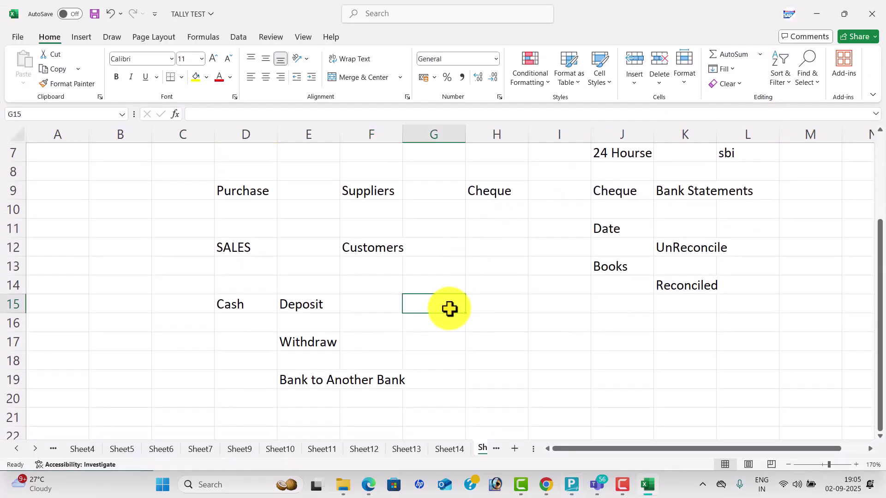
type("d")
key("BackSpace")
type("d")
key("BackSpace")
type("date")
key("BackSpace")
key("BackSpace")
key("BackSpace")
key("BackSpace")
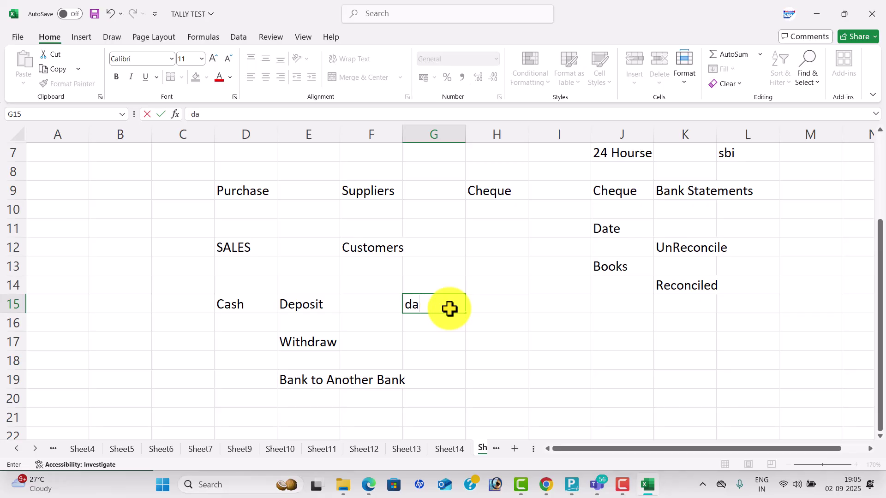
type("Dates")
key("Tab")
type("Changes")
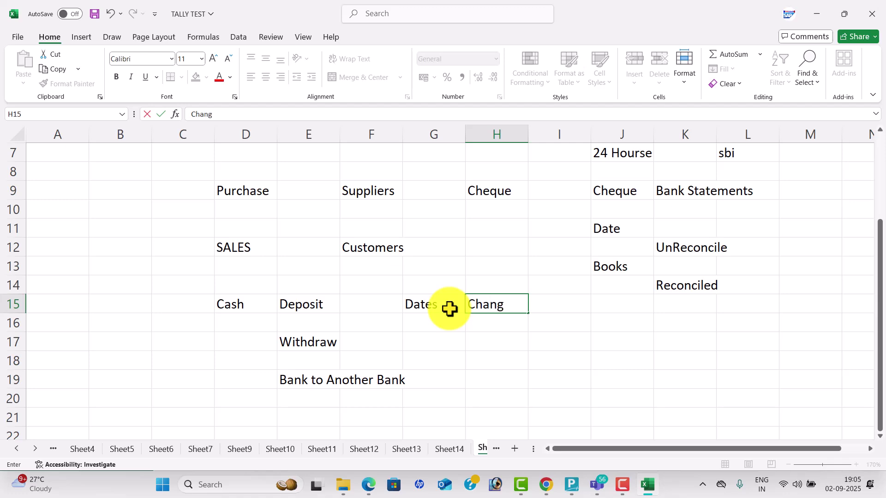
key("Tab")
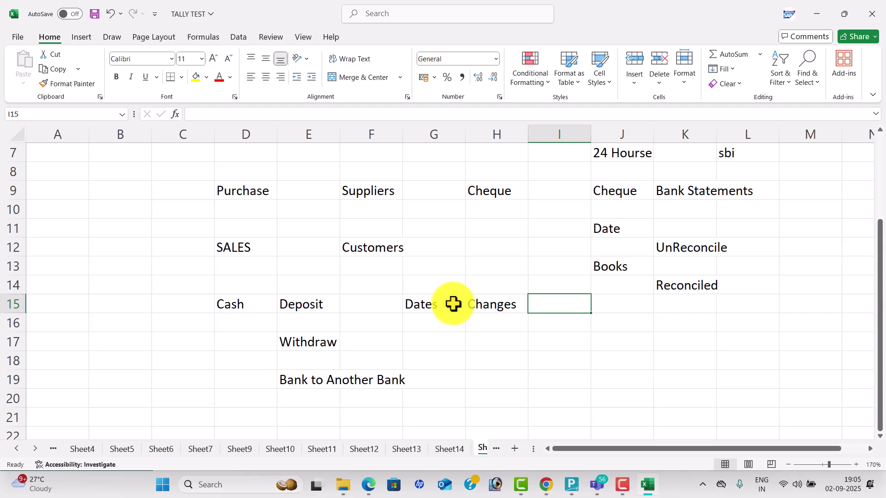
Switch to the PDF in Edge and examine the transactions of Bank Reconciliation Problem 7
key("alt+Tab")
key("alt+Tab")
key("alt+Tab")
key("alt+Tab")
key("alt+Tab")
key("alt+Tab")
key("alt+Tab")
key("alt+Tab")
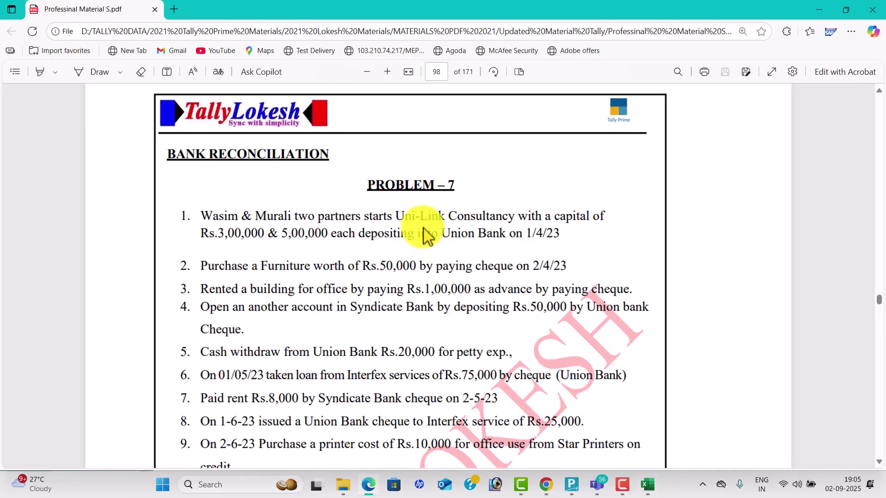
scroll(425, 234, "down", 1)
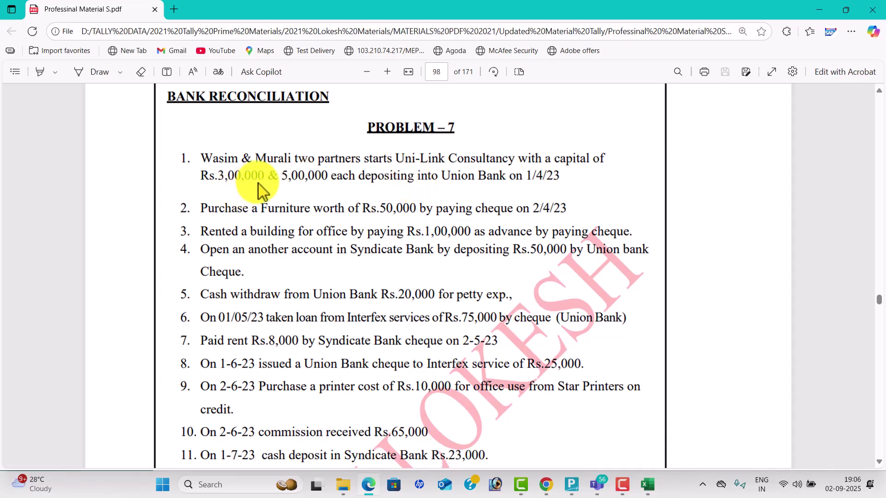
Return to TallyPrime and set the receipt voucher date to 1-Apr-25
key("alt+Tab")
left_click(540, 178)
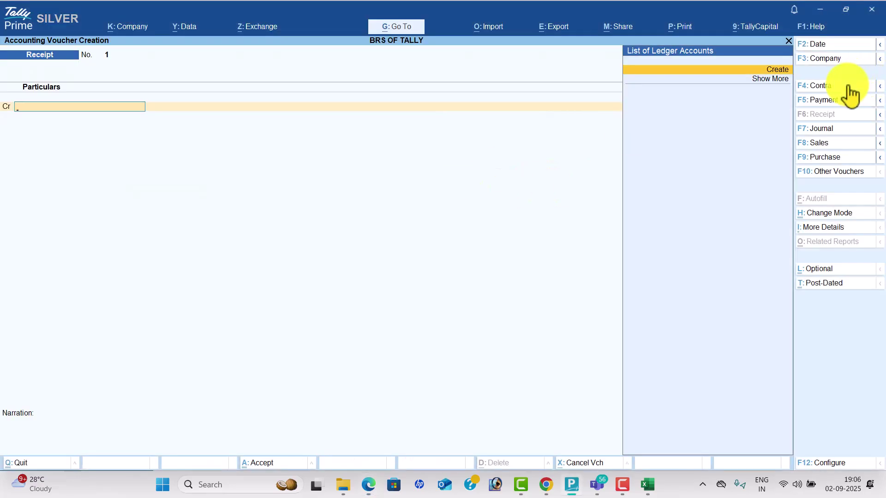
left_click(838, 43)
type("1.4")
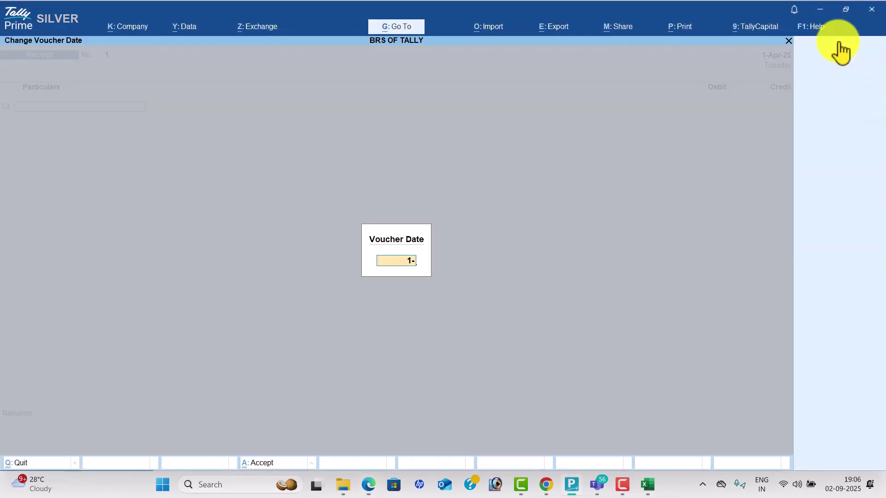
key("Return")
Create a capital ledger for the first partner under Capital Account from the voucher's credit line
key("alt+c")
key("alt+Tab")
key("alt+Tab")
type("Wasi")
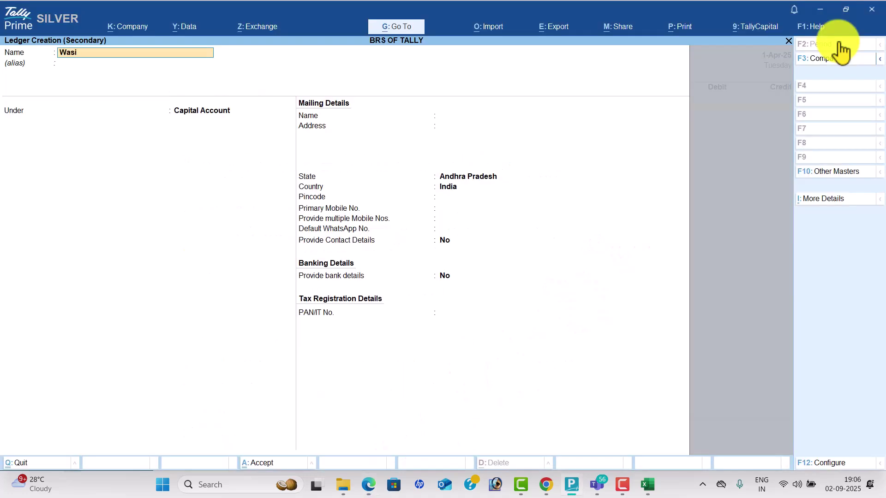
type("m Capital")
key("Return")
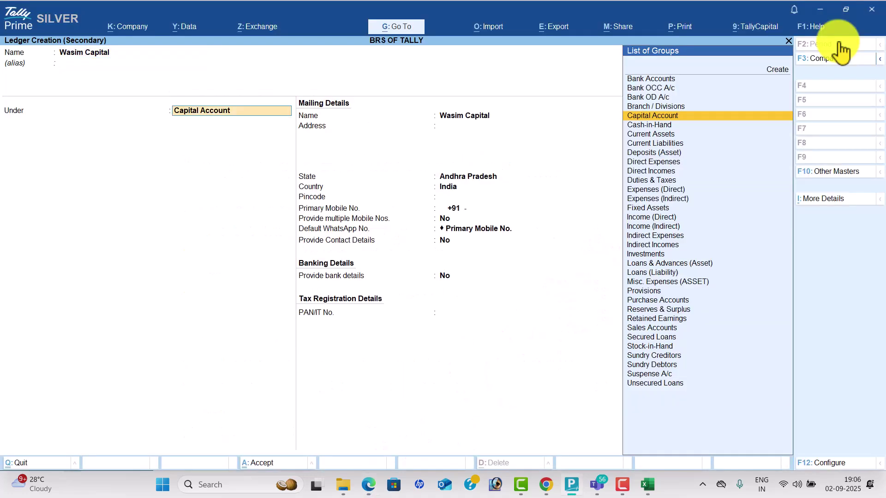
key("Return")
key("ctrl+a")
Check the exercise PDF and credit the first partner's capital with 300000
key("alt+Tab")
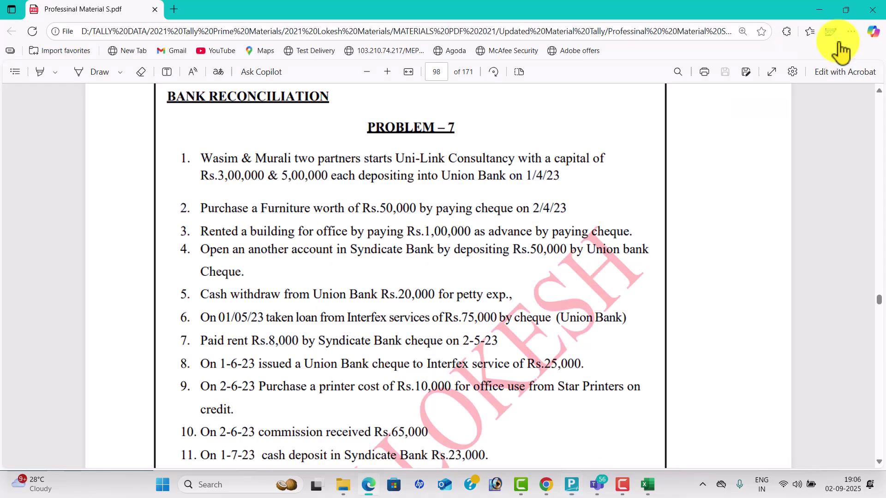
key("alt+Tab")
type("300000")
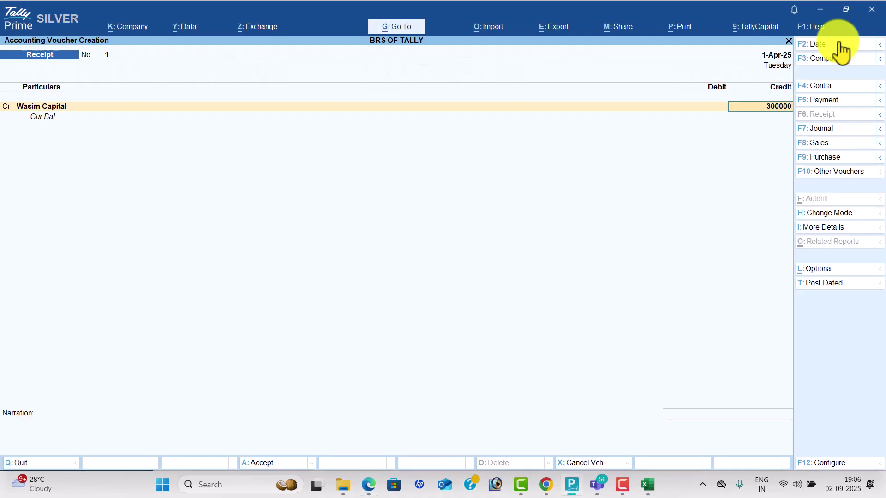
key("Return")
key("Return")
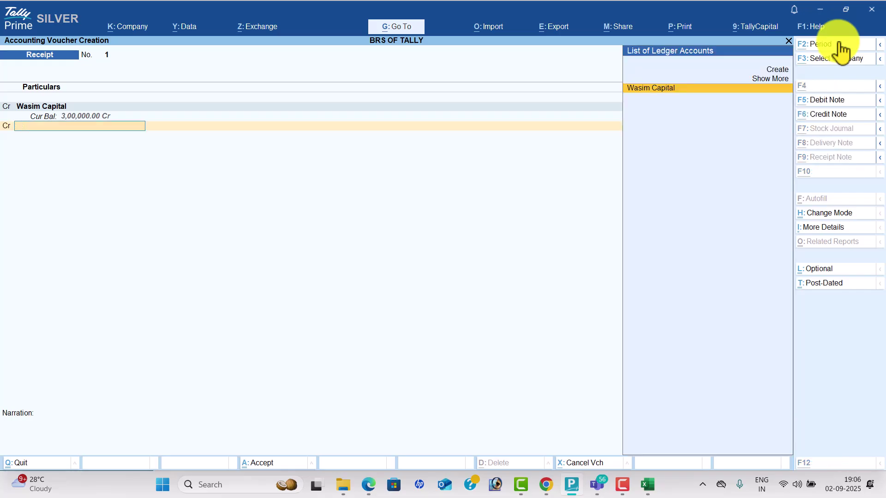
Create a capital ledger for the second partner under Capital Account on the next credit line
key("alt+c")
key("alt+Tab")
key("alt+Tab")
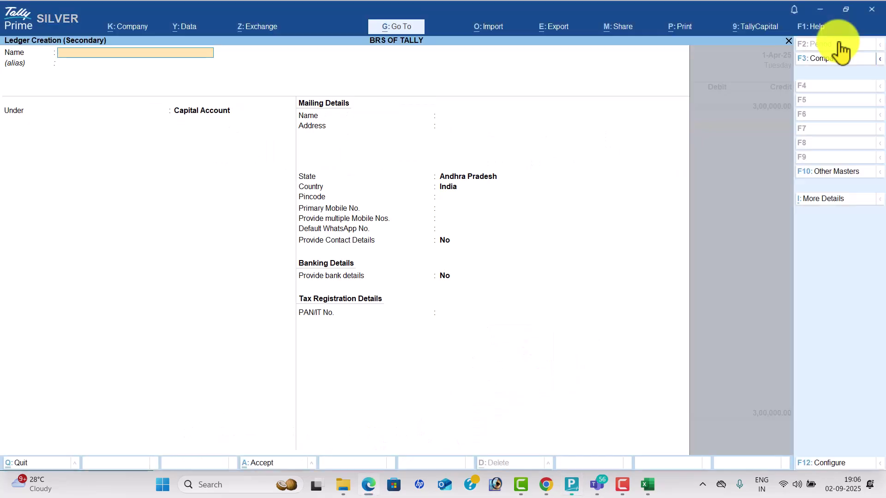
type("Murali Capital")
key("Return")
key("Return")
key("ctrl+a")
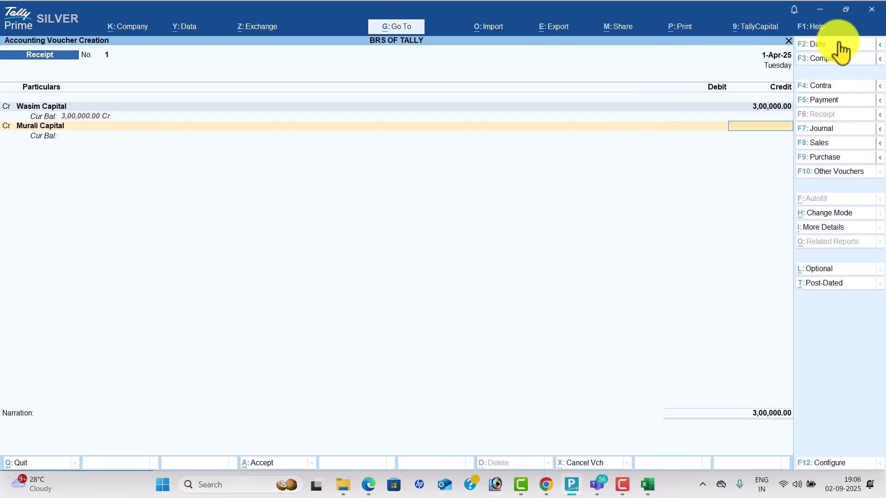
Check the exercise PDF and credit the second partner's capital with 500000
key("alt+Tab")
key("alt+Tab")
type("500000")
key("Return")
Create a Union Bank ledger under Bank Accounts for the debit line and save the receipt voucher
key("alt+c")
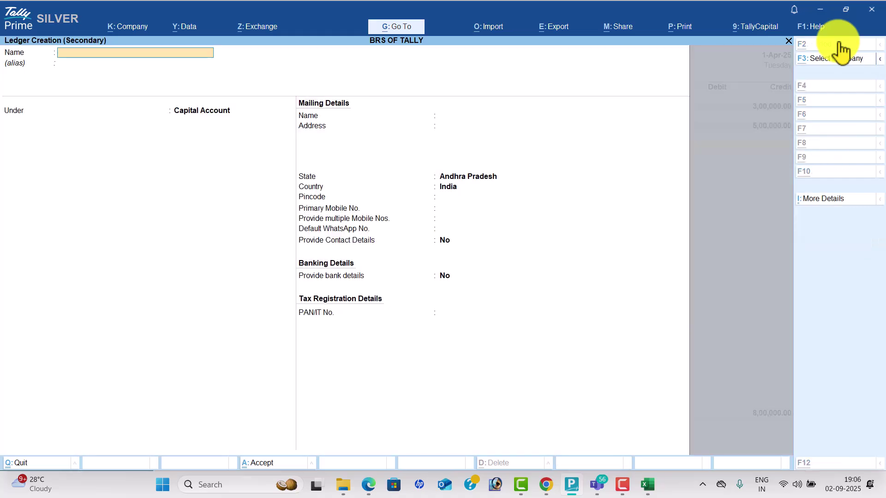
key("alt+Tab")
key("alt+Tab")
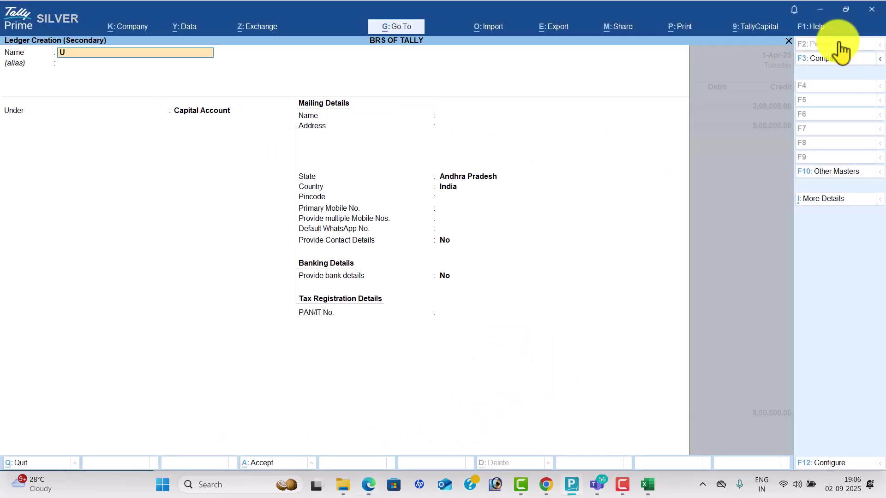
type("Union Bank")
key("Return")
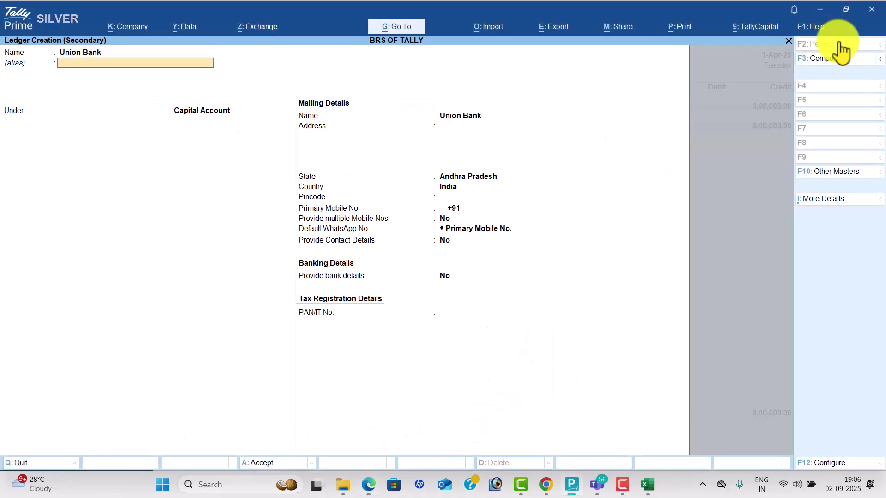
key("Return")
type("Ba")
key("Return")
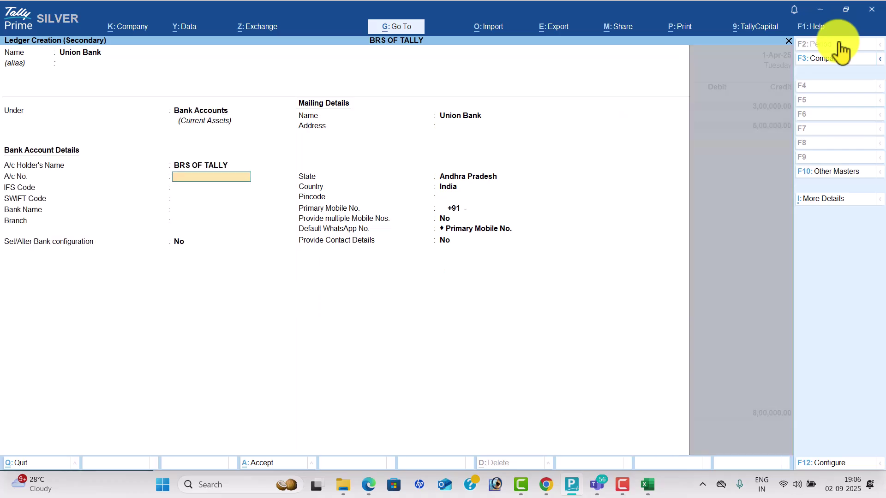
key("ctrl+a")
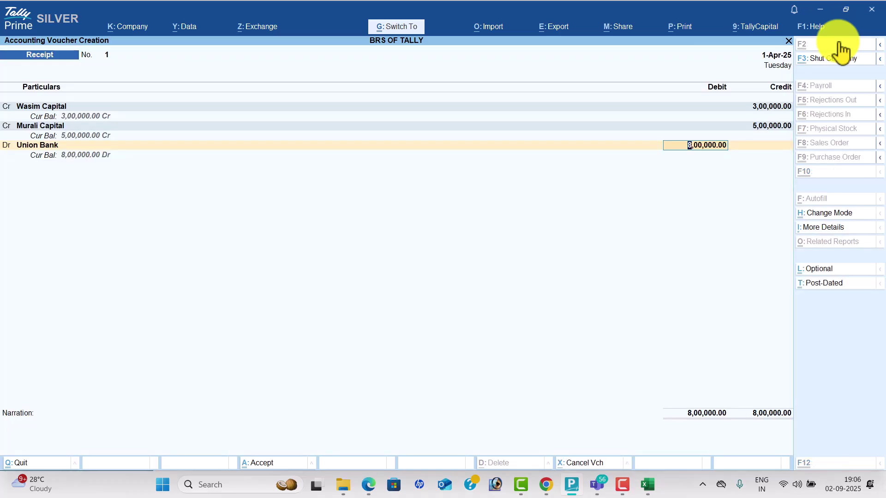
key("ctrl+a")
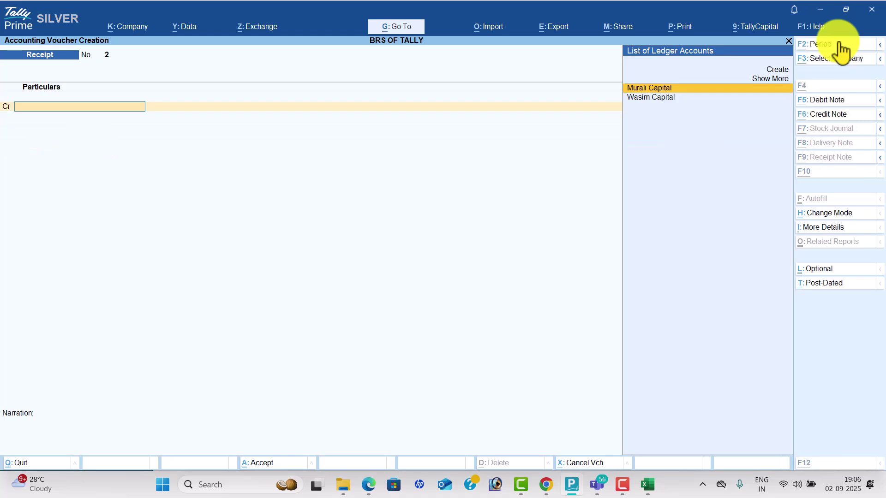
Check the furniture purchase in the exercise PDF and start a Payment voucher dated 2-Apr-25
key("alt+Tab")
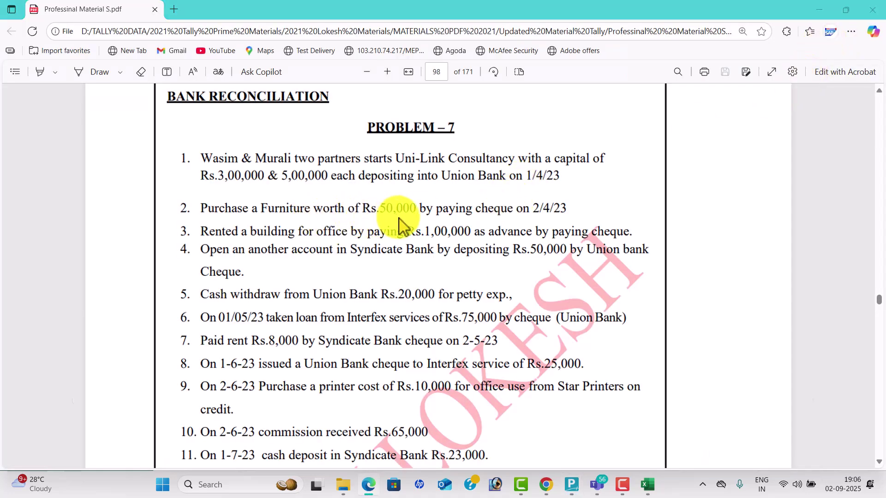
key("alt+Tab")
left_click(840, 99)
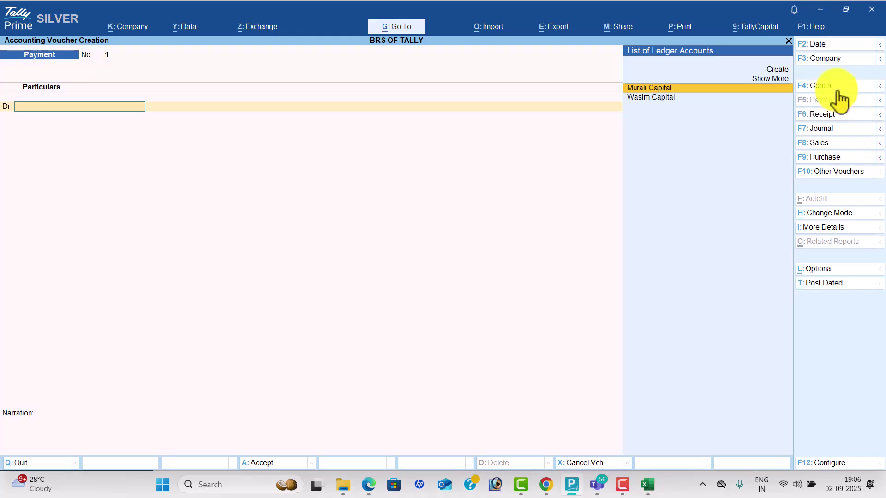
left_click(837, 46)
key("alt+Tab")
key("alt+Tab")
type("2-4")
key("Return")
Create a Furniture ledger under Fixed Assets from the payment voucher's debit line
key("alt+c")
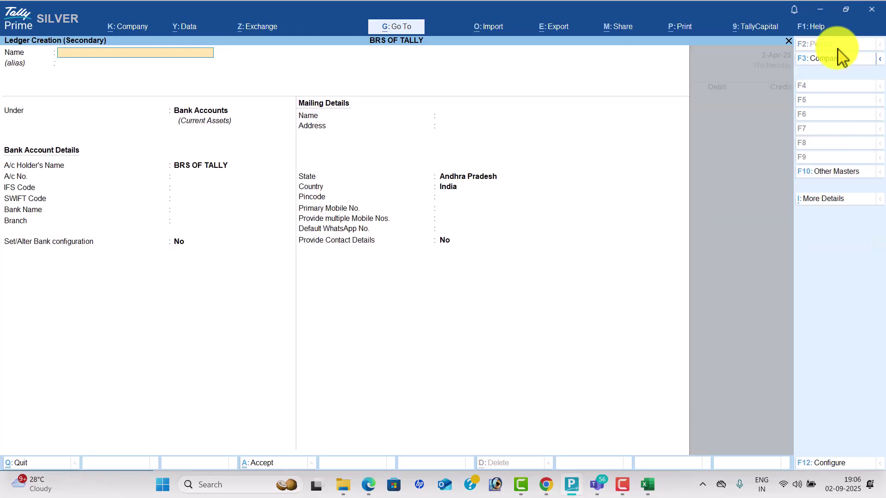
key("Return")
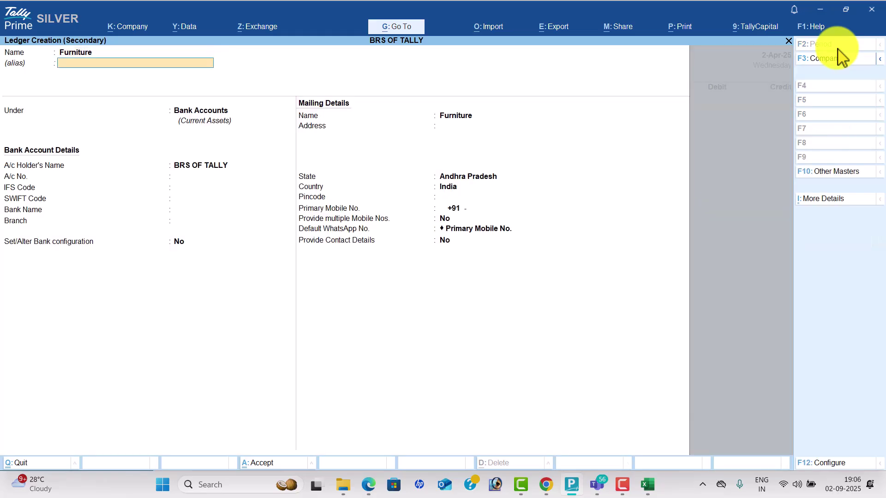
key("Return")
type("fix")
key("Return")
key("ctrl+a")
Check the purchase amount in the exercise PDF and debit Furniture with 50000
key("alt+Tab")
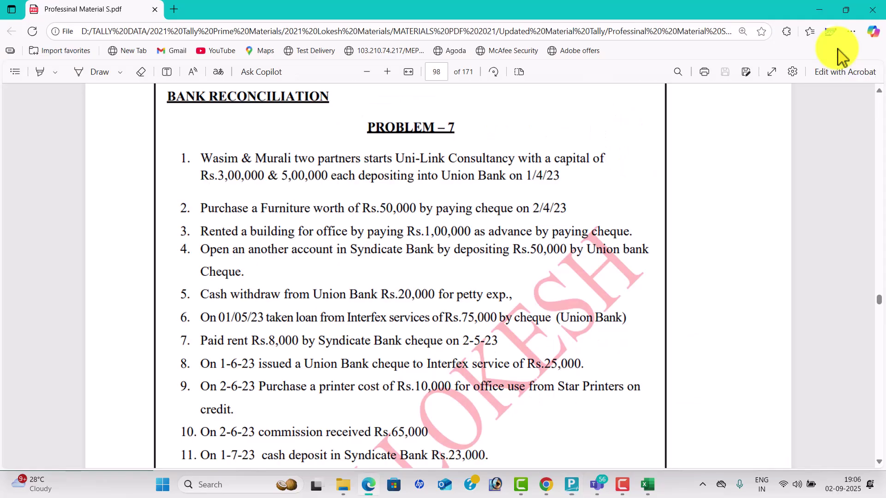
key("alt+Tab")
type("50000")
key("Return")
Credit Union Bank for the furniture purchase and save the payment voucher
key("alt+Tab")
key("alt+Tab")
type("h")
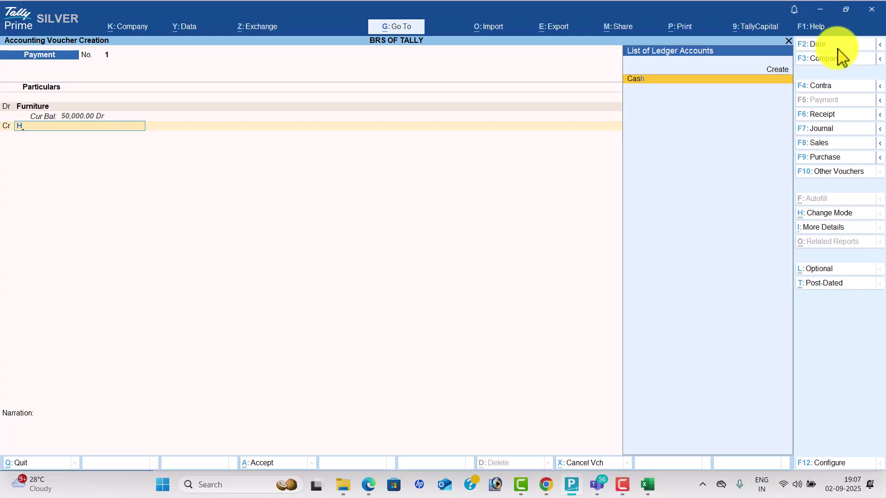
key("BackSpace")
type("u")
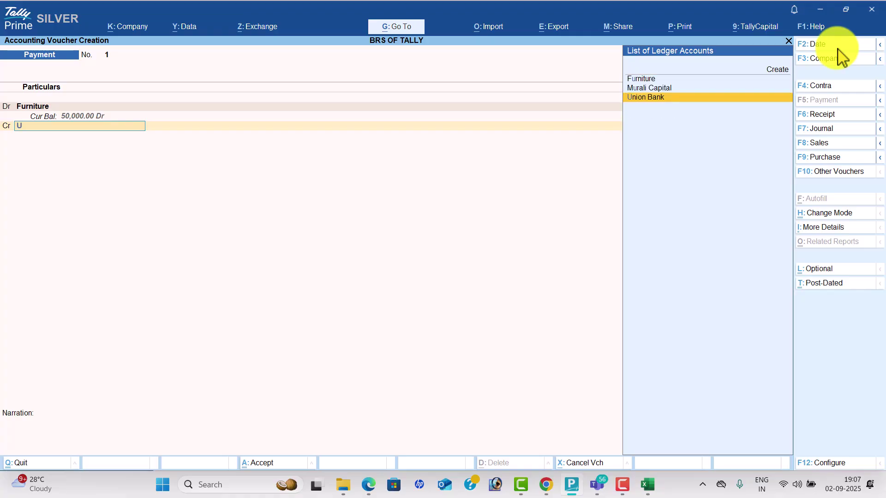
key("Return")
key("Return")
key("Return")
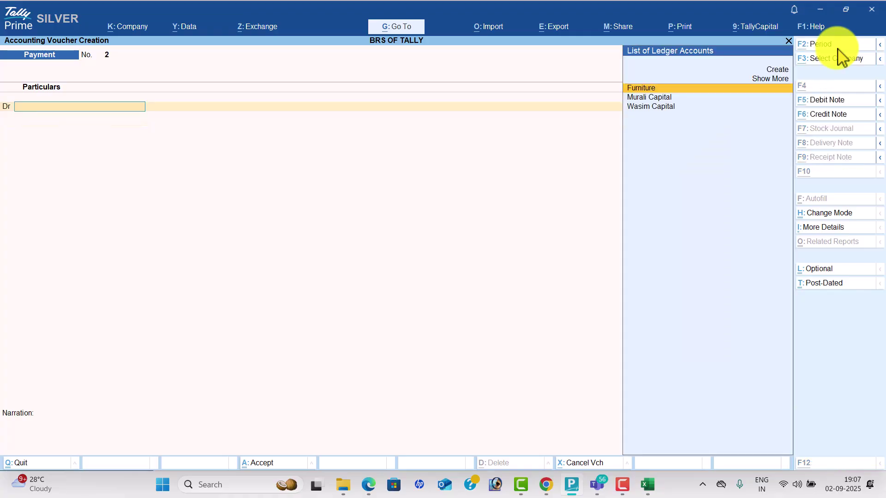
Check the building advance in the exercise PDF and create an Advance for Building ledger under Current Assets from a new payment voucher
key("alt+Tab")
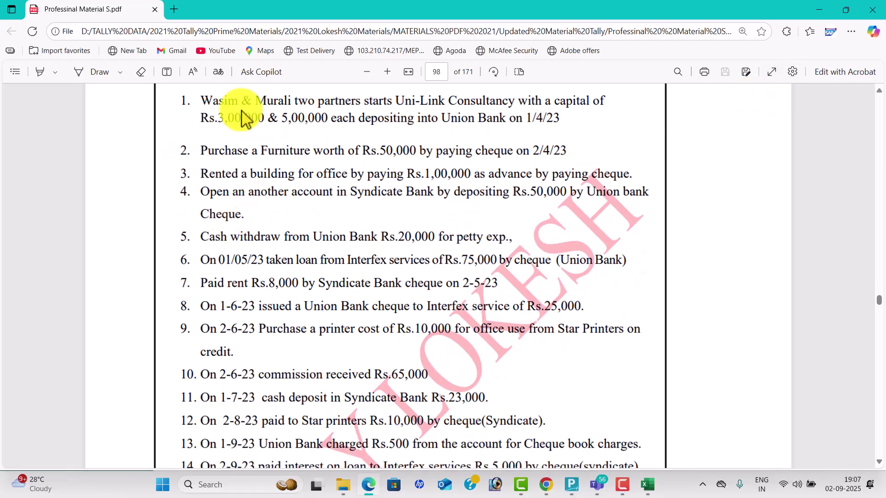
key("alt+Tab")
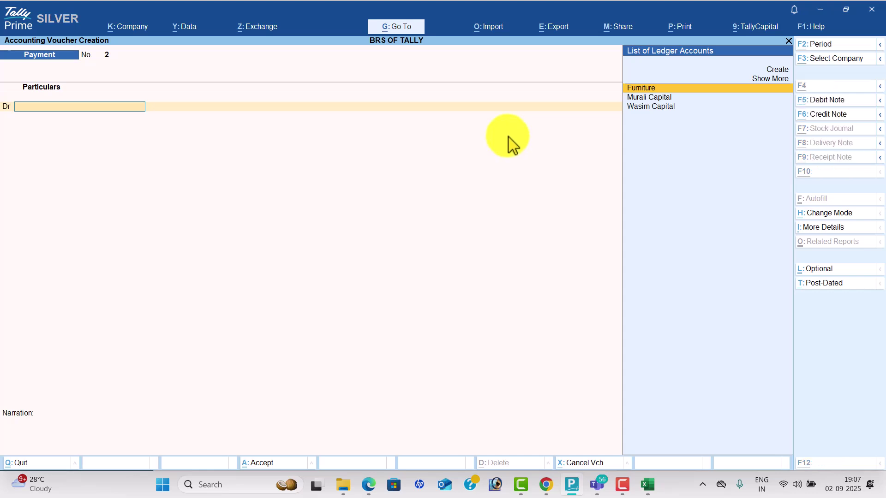
key("alt+c")
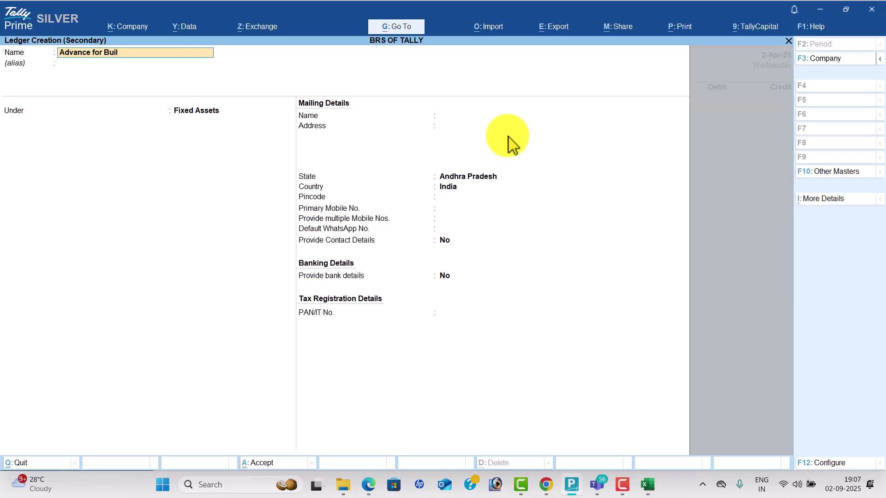
key("Return")
key("Return")
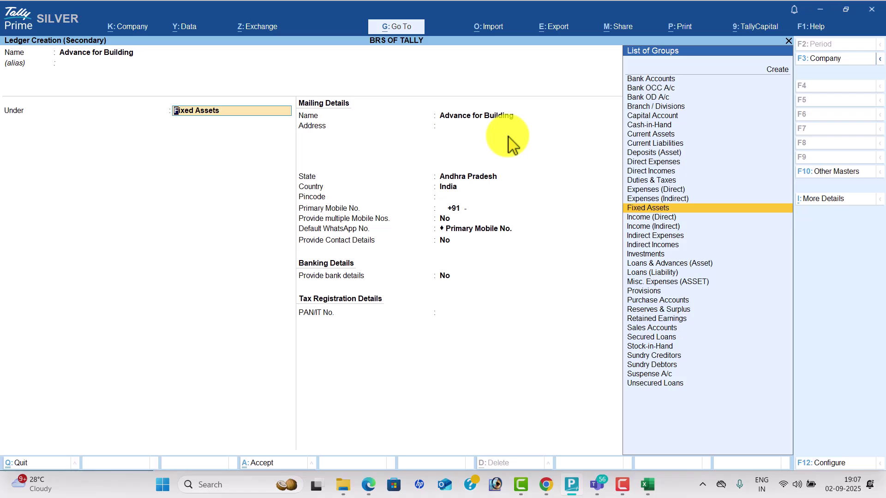
type("D")
key("BackSpace")
type("A")
key("BackSpace")
type("Cur")
key("Return")
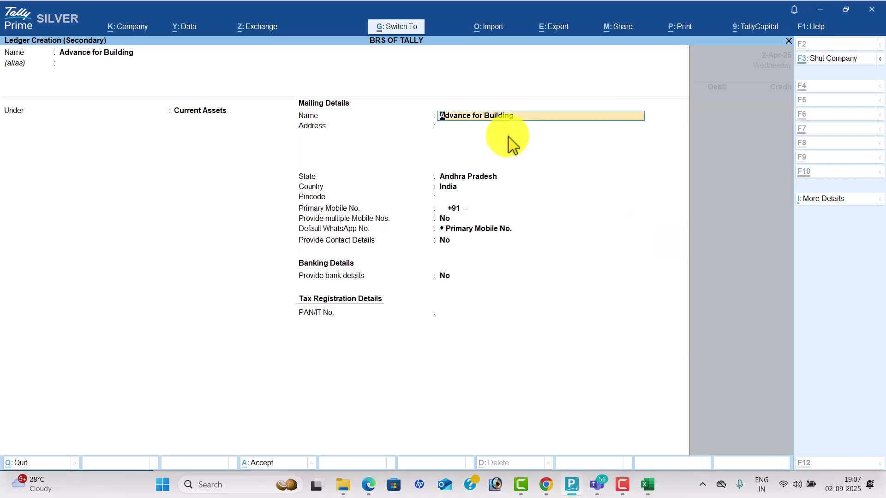
key("ctrl+a")
Check the advance amount in the PDF, debit Advance for Building with 100000, credit Union Bank and save the payment voucher
key("alt+Tab")
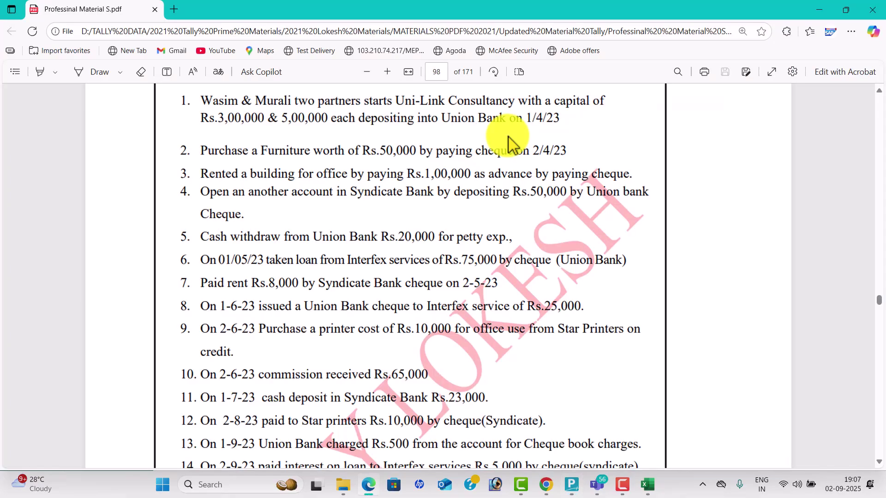
key("alt+Tab")
type("100")
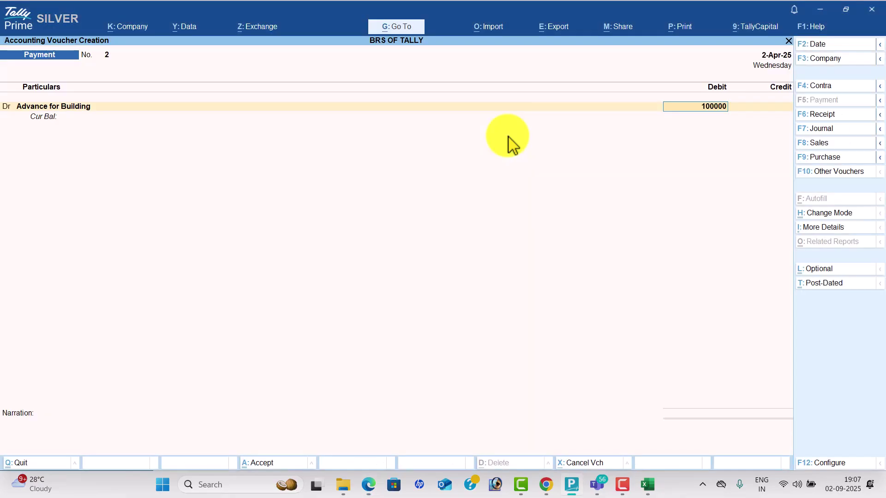
key("Return")
type("u")
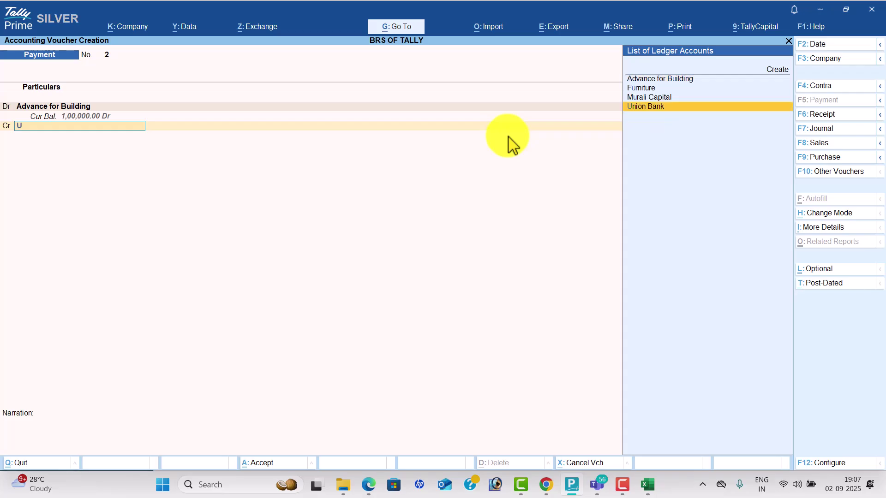
key("Return")
key("Return")
Check the Syndicate Bank deposit in the exercise PDF and start a Contra voucher crediting Union Bank with 50000
key("alt+Tab")
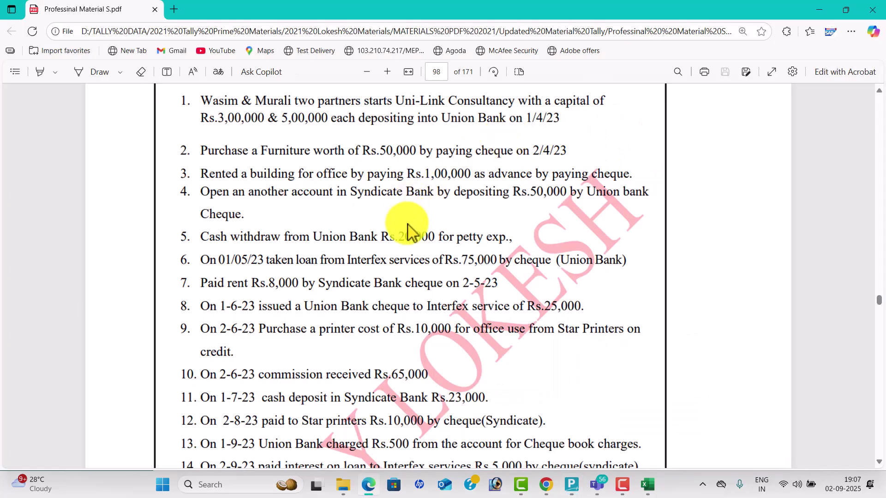
key("alt+Tab")
left_click(840, 87)
key("alt+Tab")
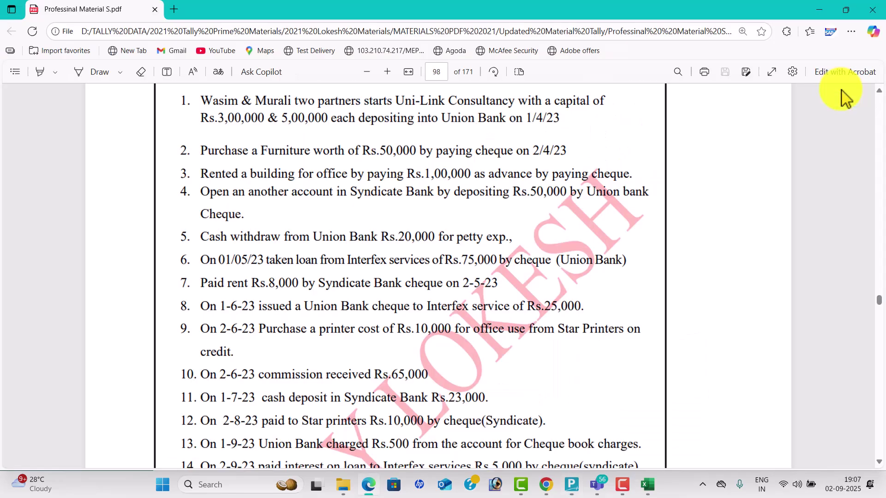
key("alt+Tab")
key("Return")
key("alt+Tab")
key("alt+Tab")
type("50000")
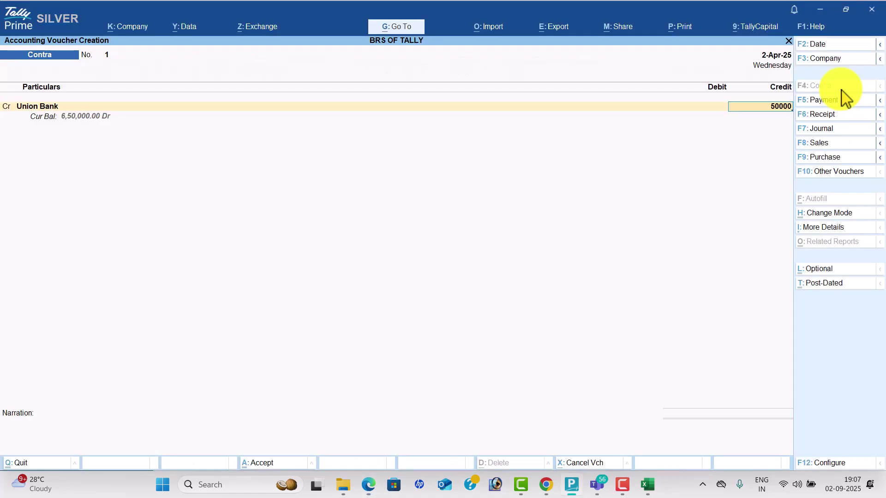
key("Return")
key("Return")
key("Return")
key("Return")
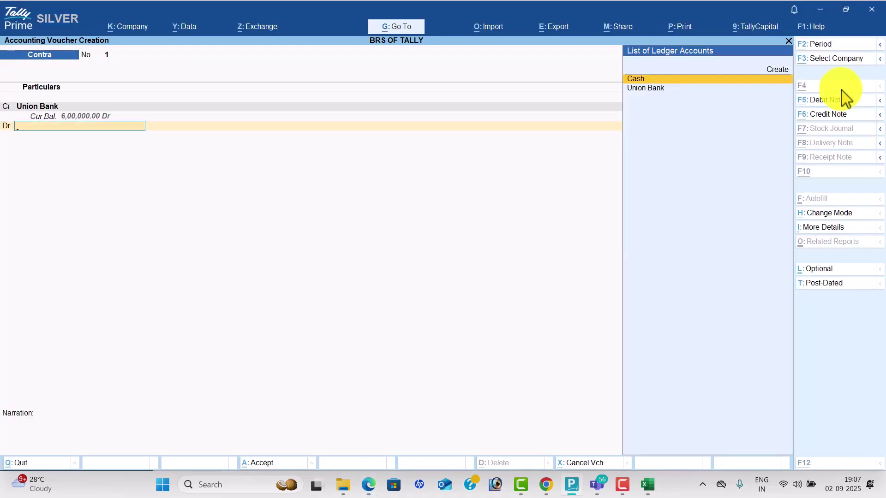
Create a Syndicate Bank ledger under Bank Accounts for the debit line and save the contra voucher
key("alt+Tab")
key("alt+Tab")
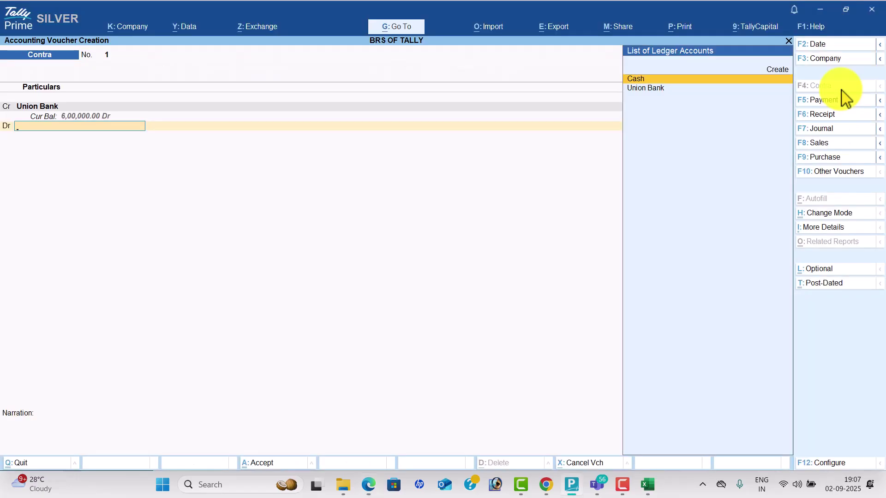
key("alt+c")
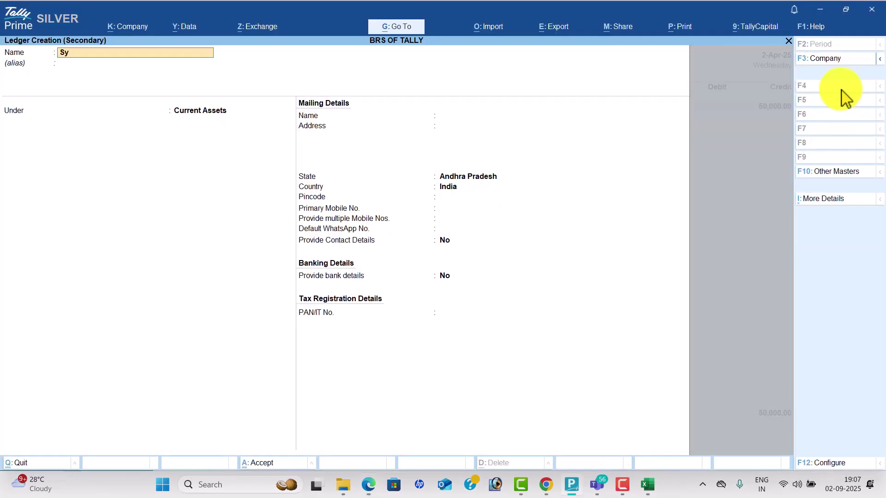
type("Syndicate Bank")
key("Return")
key("Return")
type("Bank Accounts")
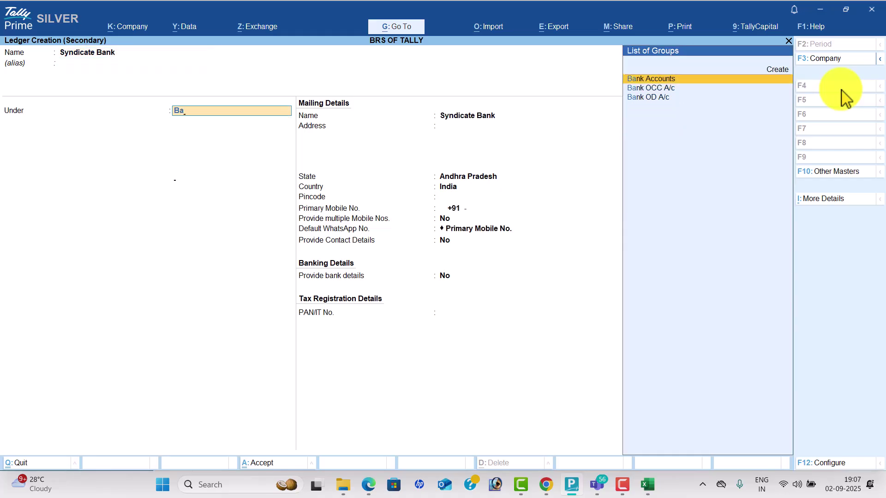
key("Return")
key("ctrl+a")
key("ctrl+a")
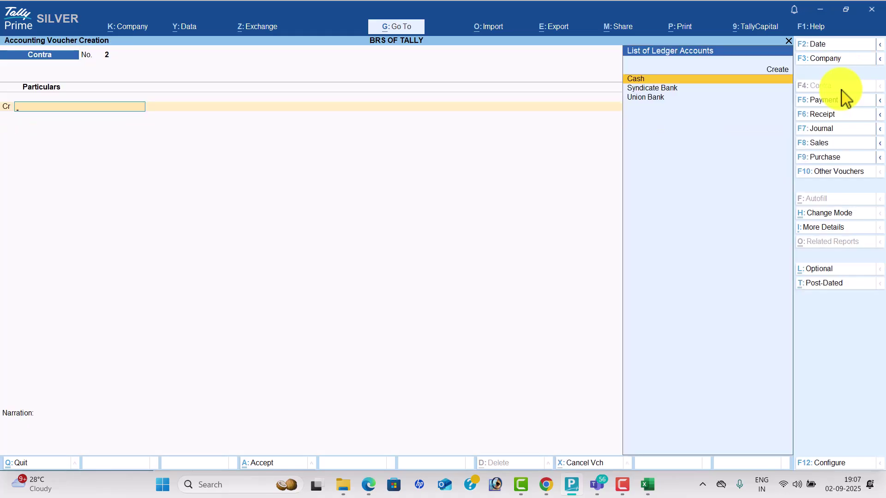
Check the petty expense withdrawal in the exercise PDF and credit Union Bank with 20000 in a new contra voucher
key("alt+Tab")
scroll(535, 193, "down", 2)
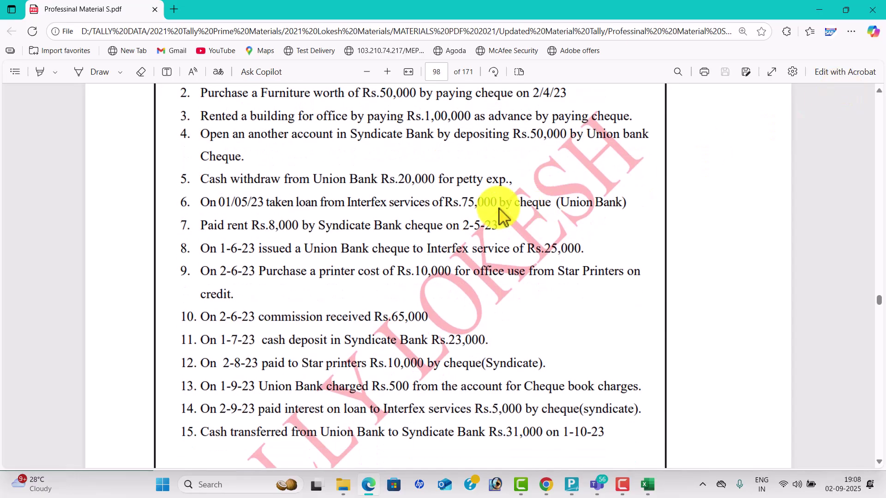
key("alt+Tab")
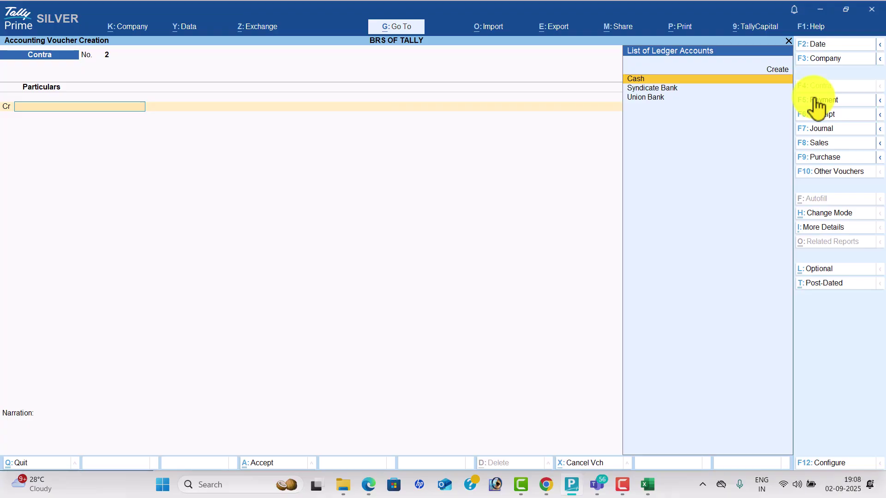
key("Down")
key("Down")
key("alt+Tab")
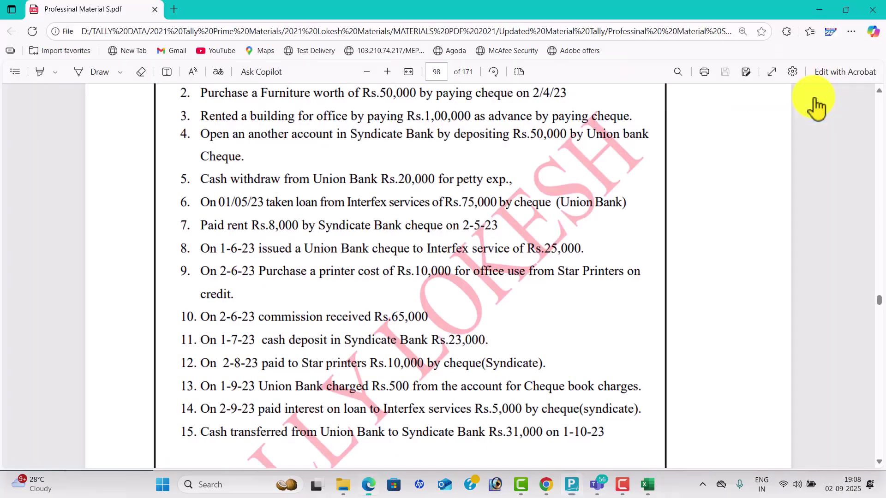
key("alt+Tab")
type("20")
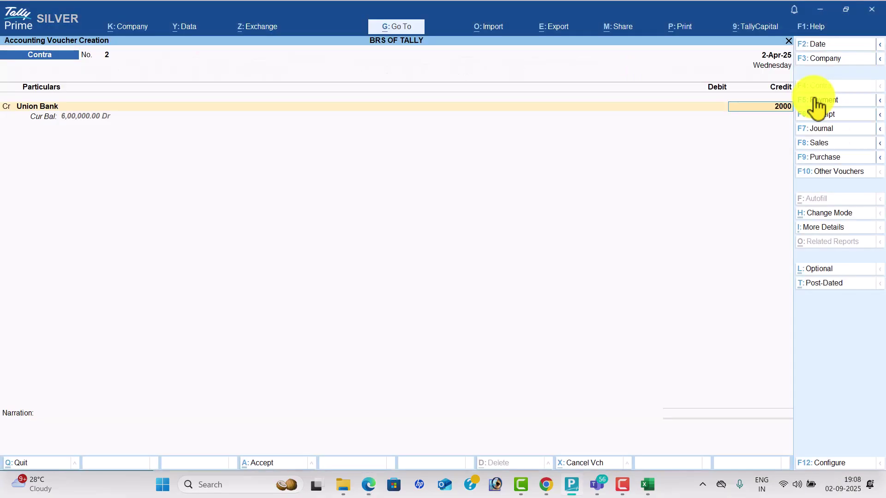
type("000")
key("Return")
key("Return")
key("Return")
key("Return")
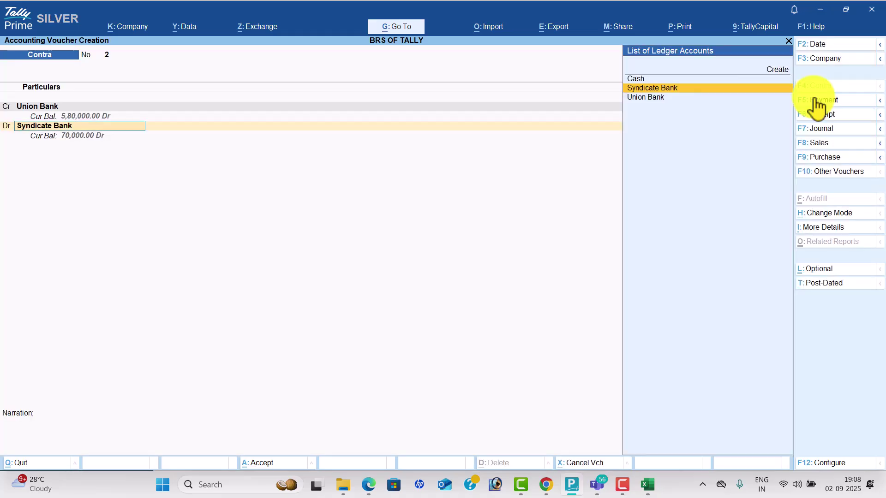
Create a Petty Cash ledger under Cash-in-Hand for the debit line and save the contra voucher
key("alt+c")
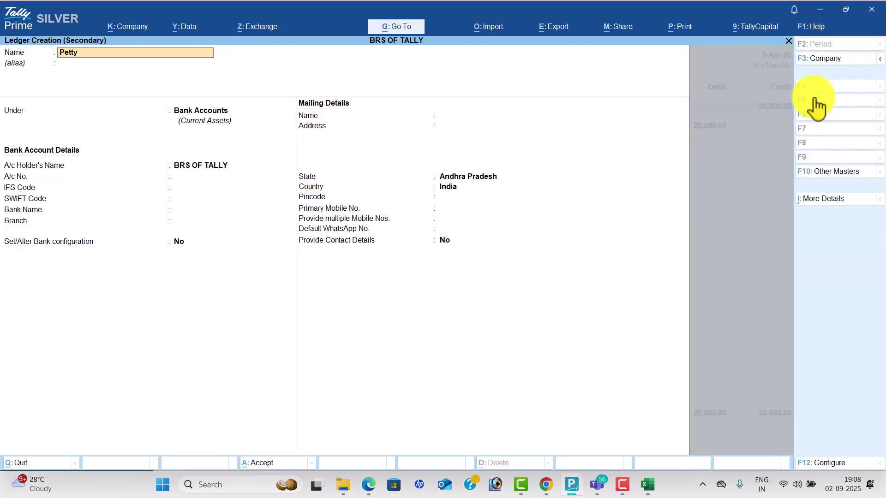
key("Return")
type("cas")
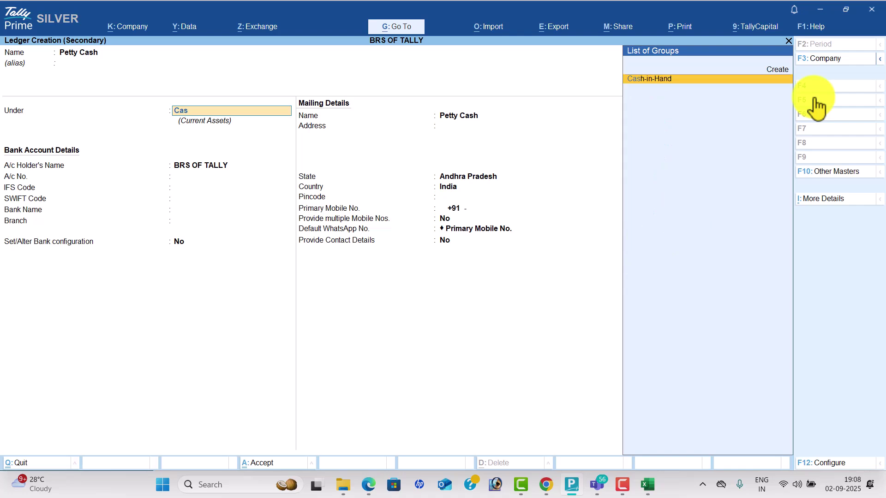
key("Return")
key("Return")
key("Return")
key("Return")
key("Return")
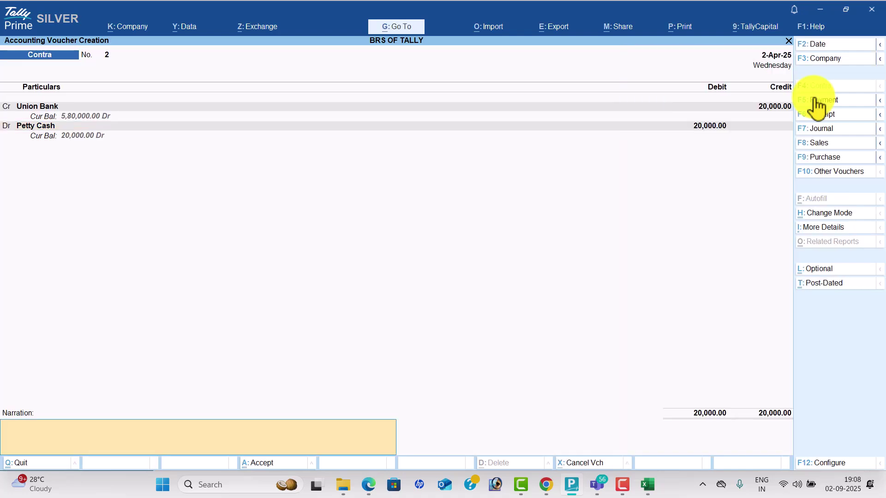
key("Return")
key("Return")
Check the Interfex Services loan in the exercise PDF and start a Receipt voucher dated 1-May-25
key("alt+Tab")
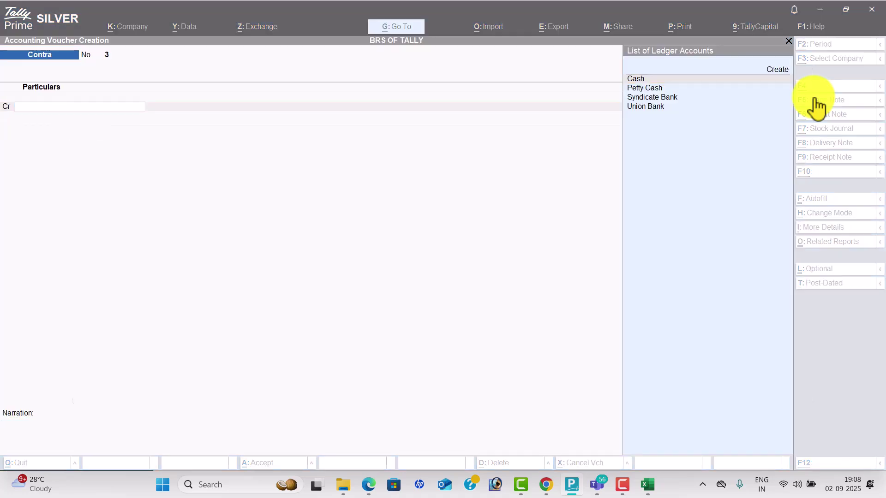
scroll(433, 254, "down", 1)
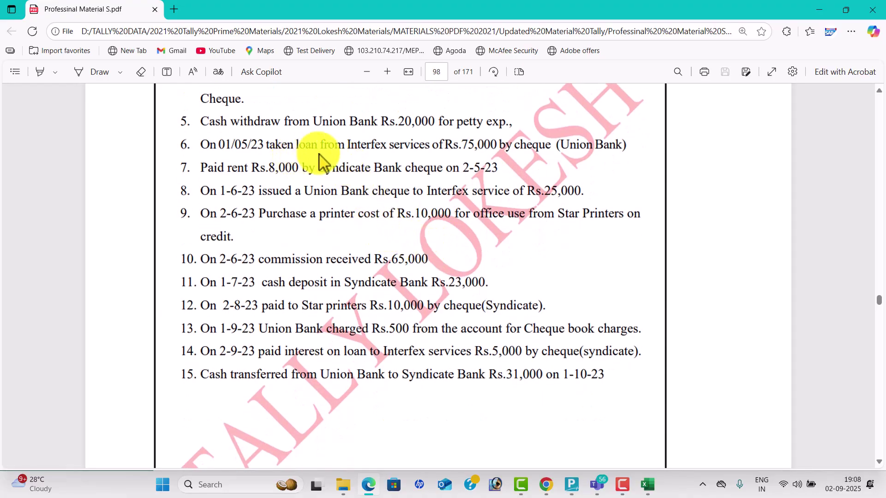
key("alt+Tab")
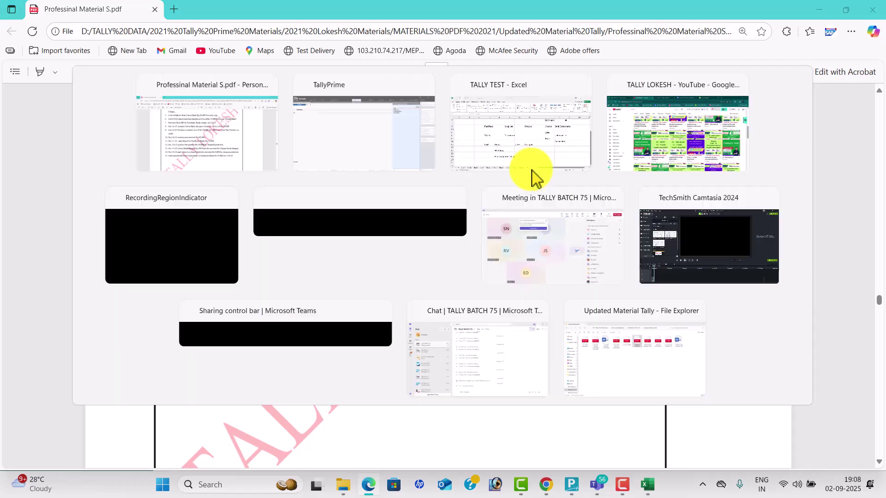
left_click(847, 115)
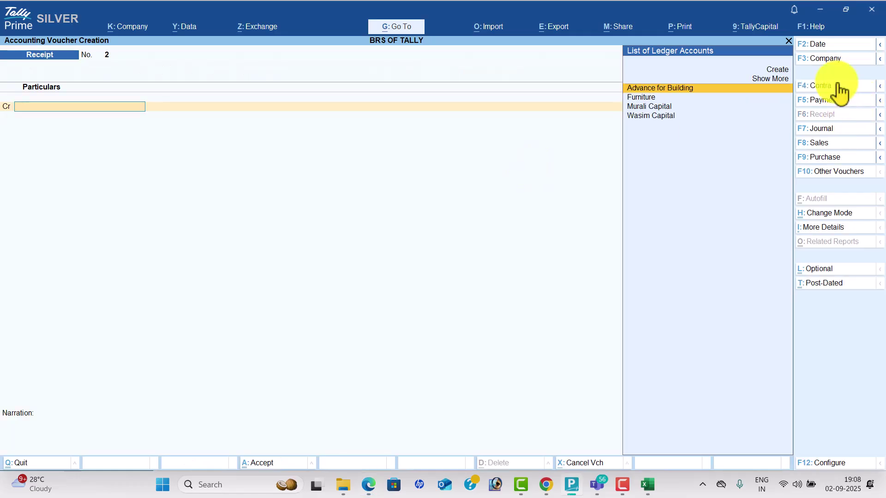
left_click(831, 46)
key("alt+Tab")
key("alt+Tab")
type("1-5")
key("Return")
Create an Interfex Services ledger under Loans (Liability) from the receipt voucher's credit line
key("alt+c")
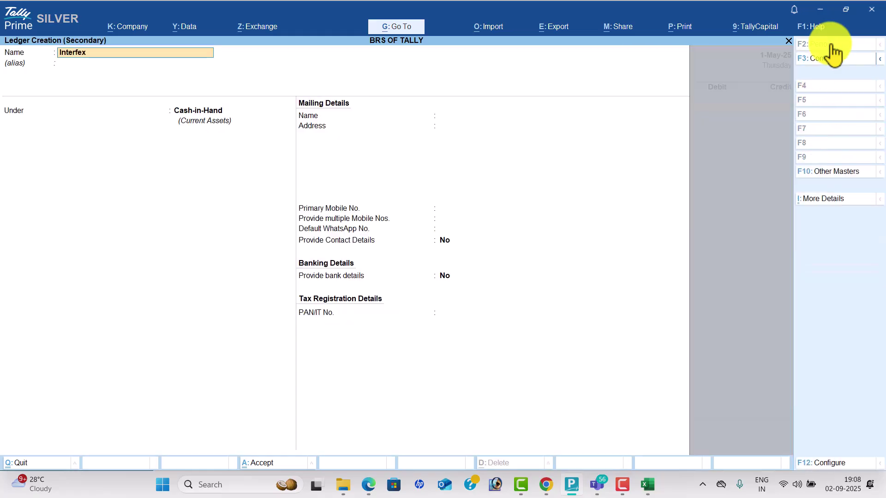
type("Interfex Services")
key("Return")
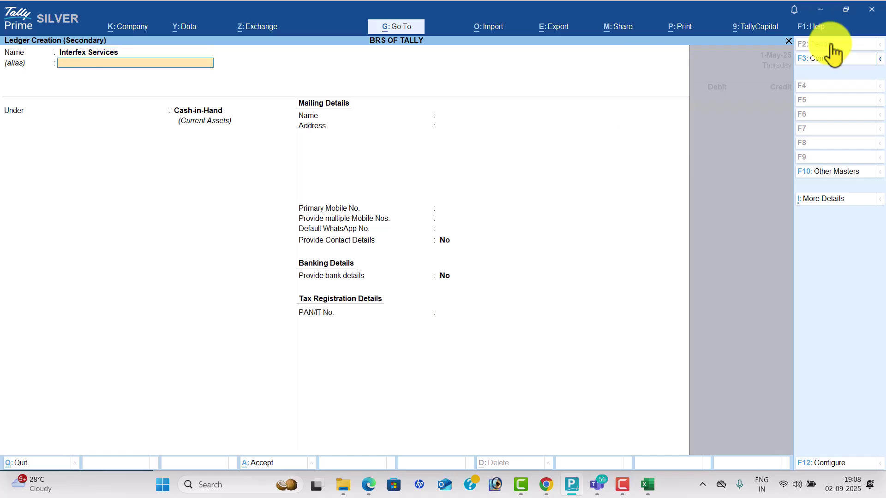
key("Return")
type("Lo")
key("Down")
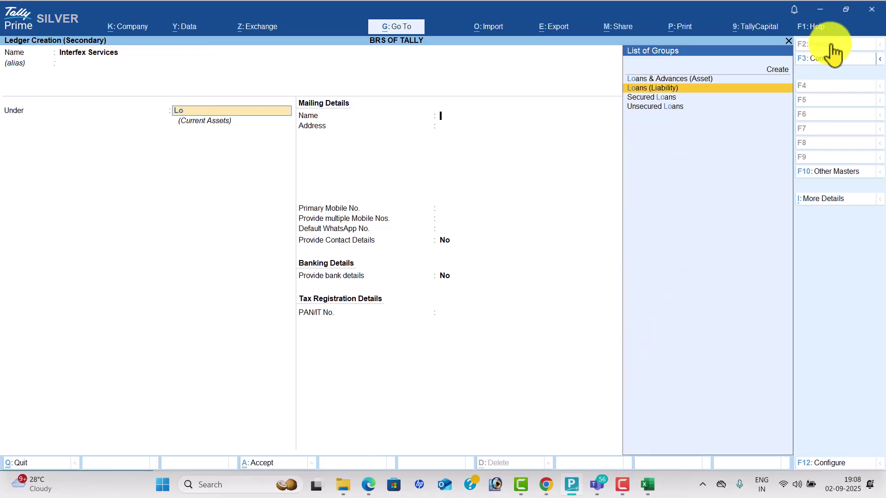
key("Return")
key("ctrl+a")
Check the loan amount in the exercise PDF, credit Interfex Services with 75000, debit Union Bank, and save the receipt voucher
key("alt+Tab")
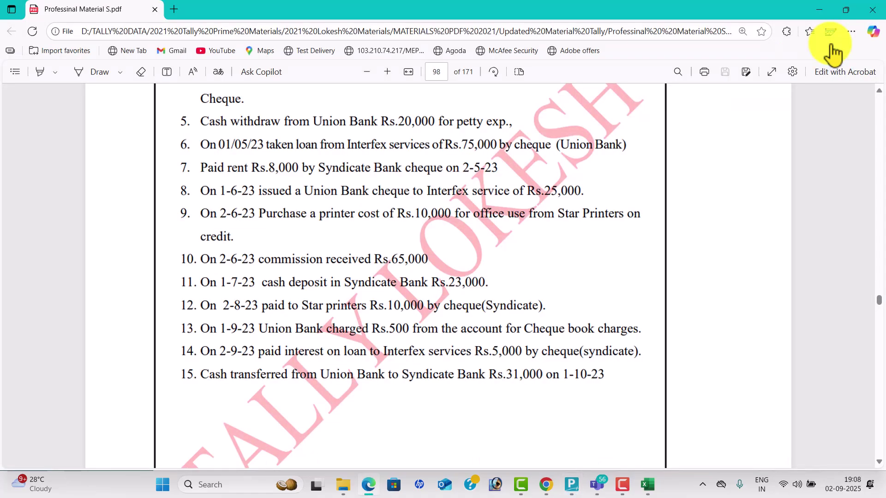
key("alt+Tab")
type("75000")
key("Return")
type("u")
key("Down")
key("Down")
key("Down")
key("Return")
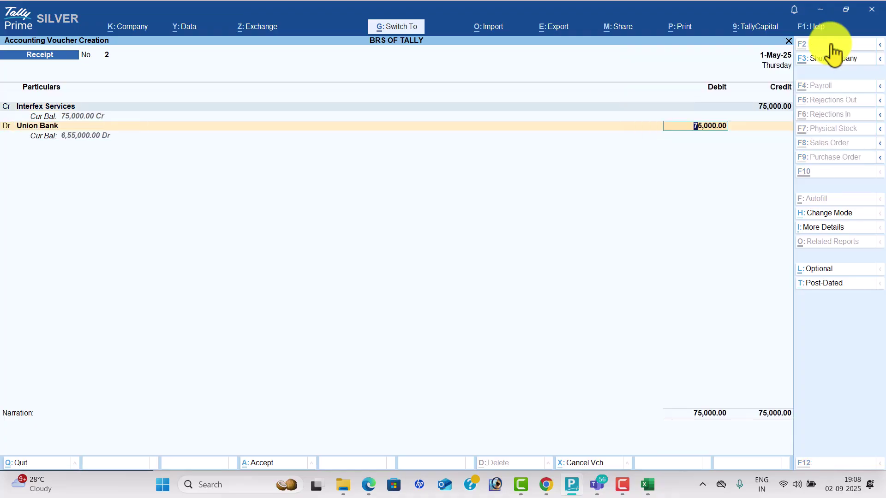
key("ctrl+a")
Check the rent payment in the exercise PDF and start a Payment voucher dated 2-May-25
key("alt+Tab")
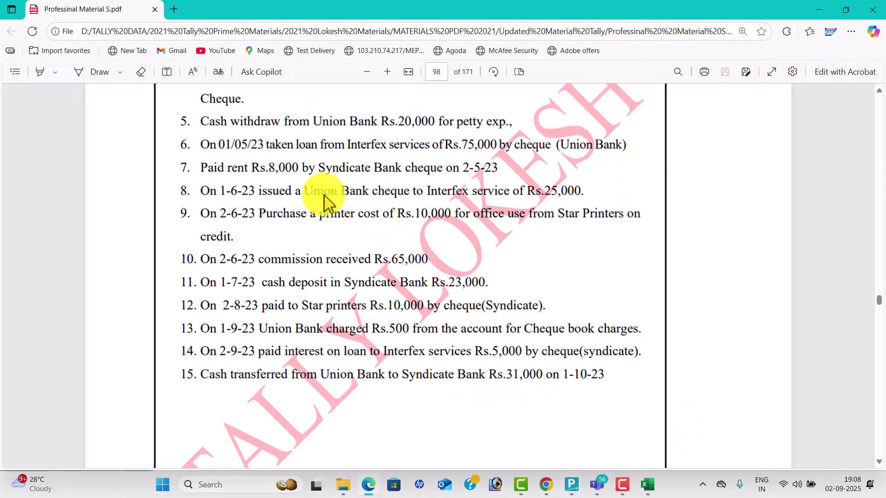
key("alt+Tab")
left_click(845, 100)
left_click(837, 45)
type("2-5")
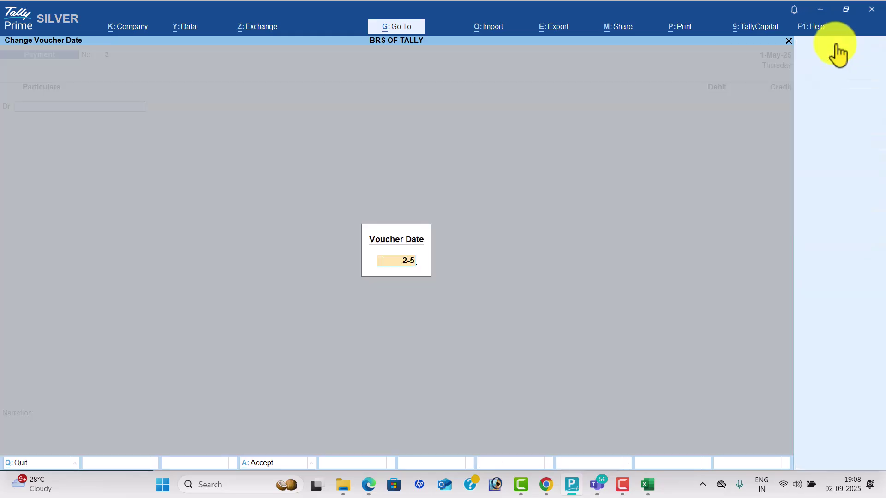
key("alt+Tab")
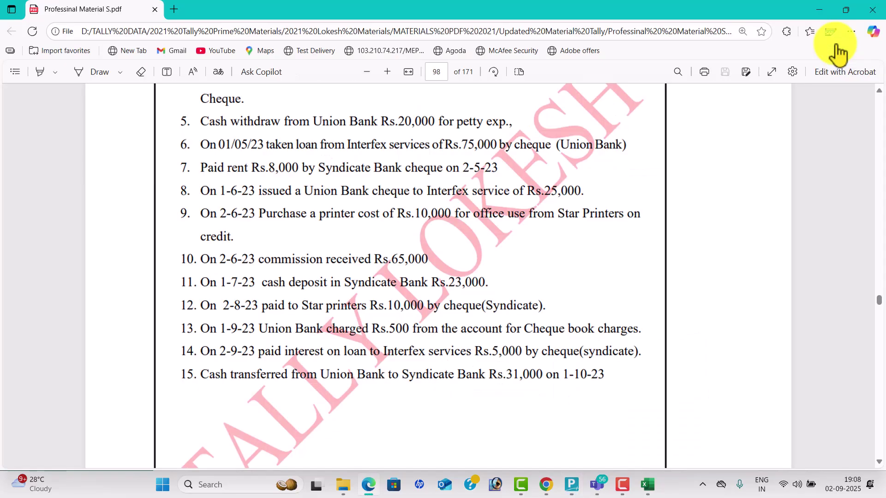
key("alt+Tab")
Create a Rent ledger under Indirect Expenses from the payment voucher's debit line
key("alt+c")
type("Rent")
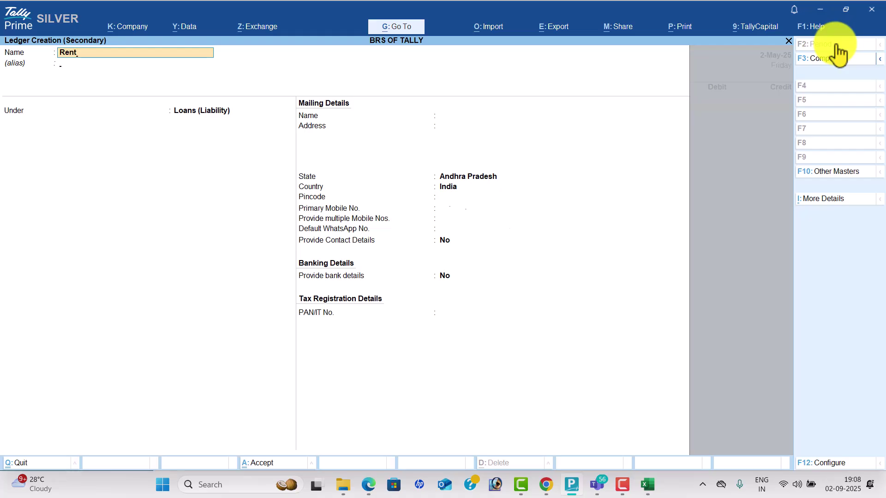
key("Return")
type("Ind")
key("Return")
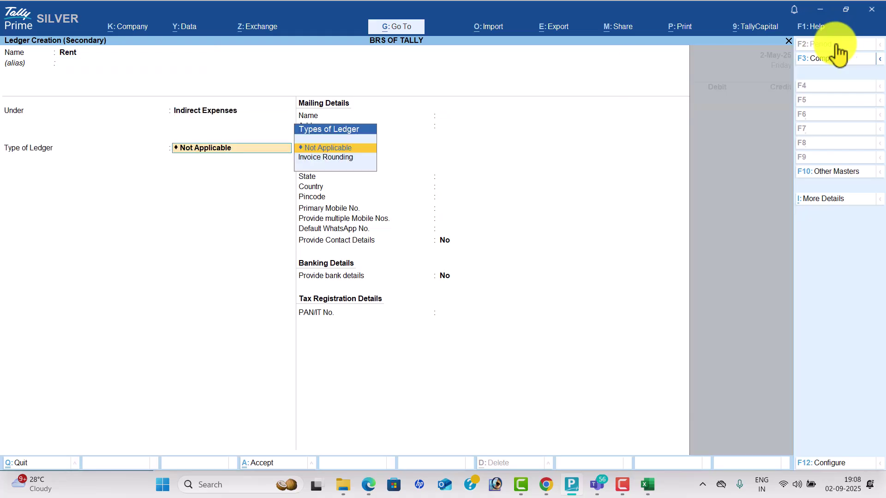
key("Return")
key("ctrl+a")
Check the rent amount in the exercise PDF, debit Rent with 8000, and credit Syndicate Bank
key("alt+Tab")
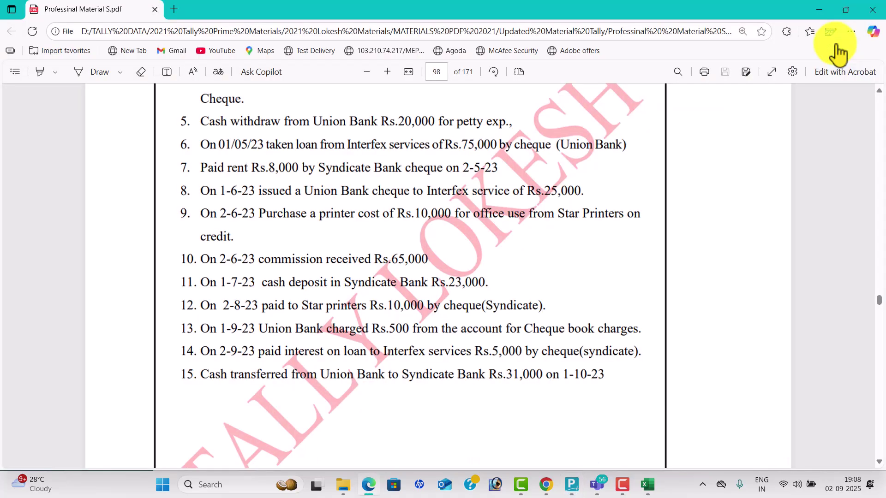
key("alt+Tab")
key("alt+Tab")
key("alt+Tab")
type("8")
key("Return")
type("S")
key("Return")
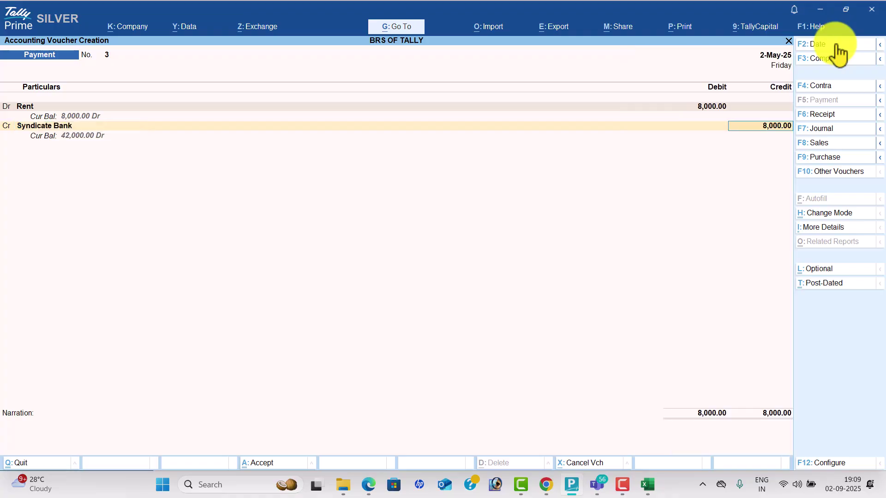
Confirm the rent entry against the exercise PDF, accept the Cheque bank allocation of 8,000, and save the payment voucher
key("super+Tab")
key("super+Tab")
key("alt+Tab")
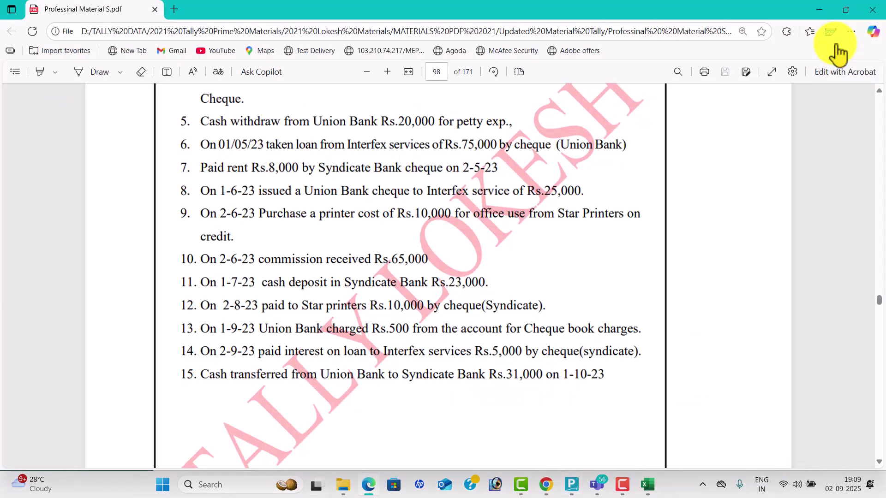
key("alt+Tab")
key("Return")
key("Return")
key("Return")
key("Return")
key("Return")
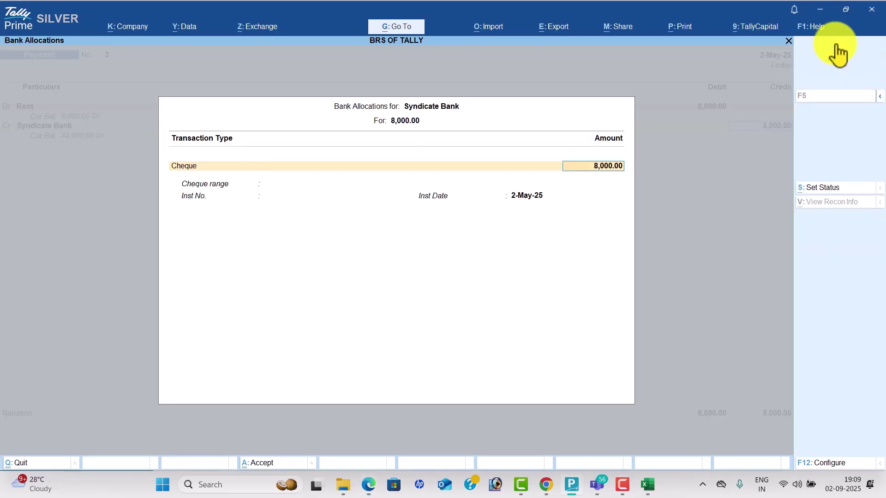
key("Return")
key("Return")
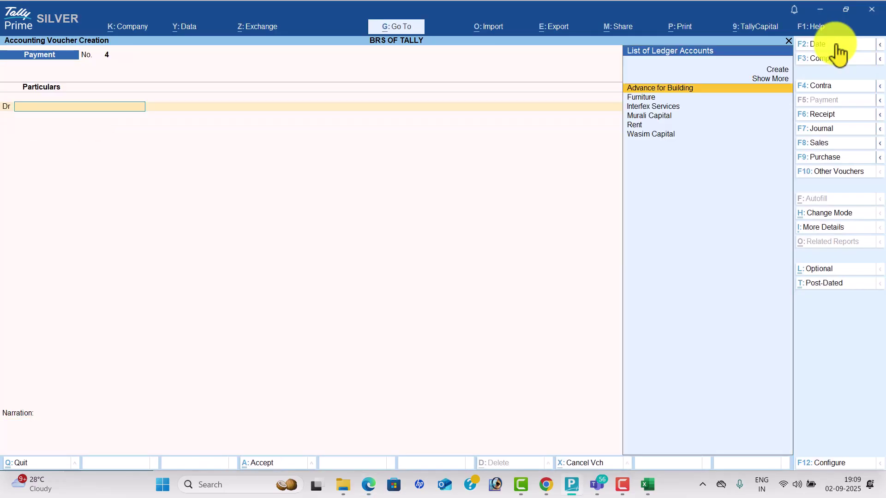
Check the Interfex Services repayment in the exercise PDF, date the new payment voucher 1-6, and debit Interfex Services with 25000
key("alt+Tab")
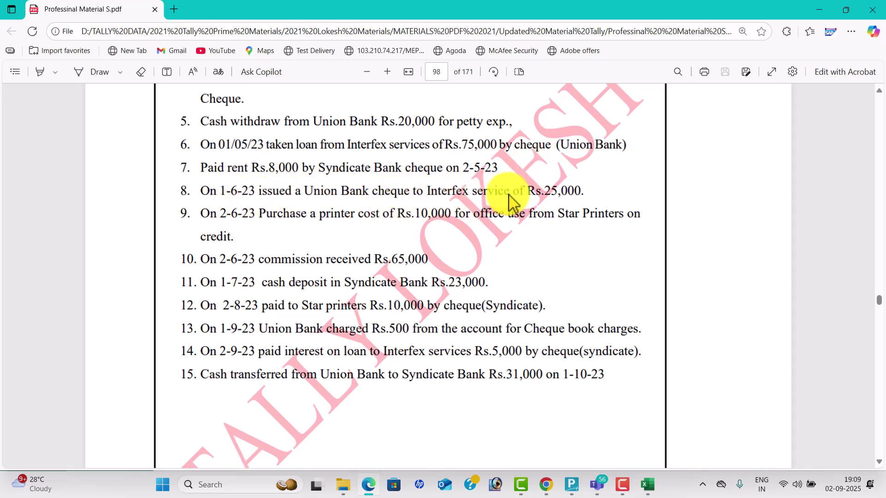
key("alt+Tab")
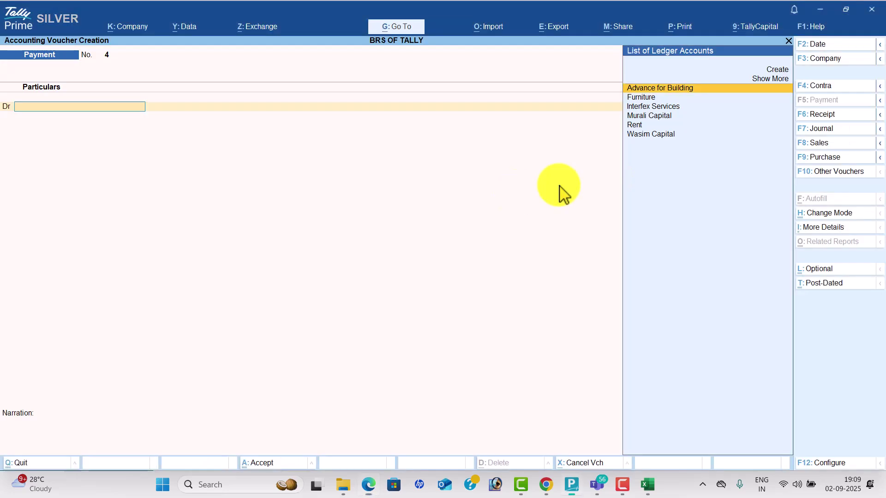
left_click(824, 52)
type("1-6")
key("Return")
type("in")
key("Return")
key("alt+Tab")
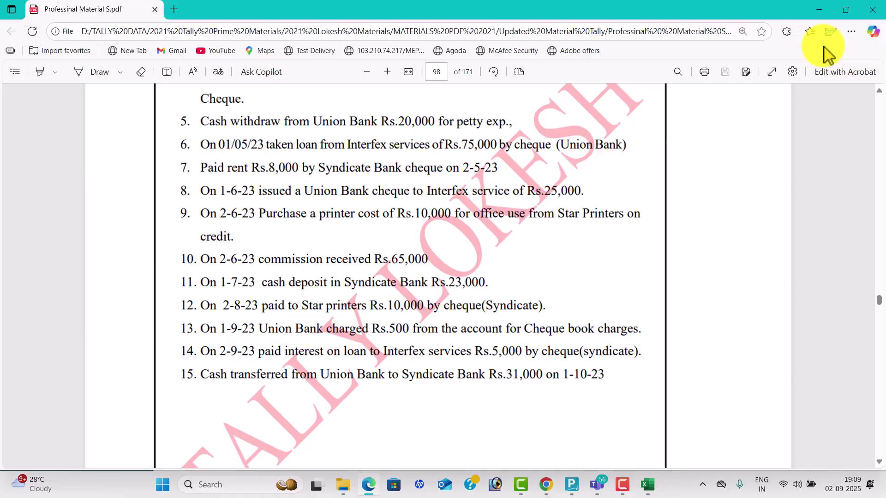
key("alt+Tab")
type("25000")
key("Return")
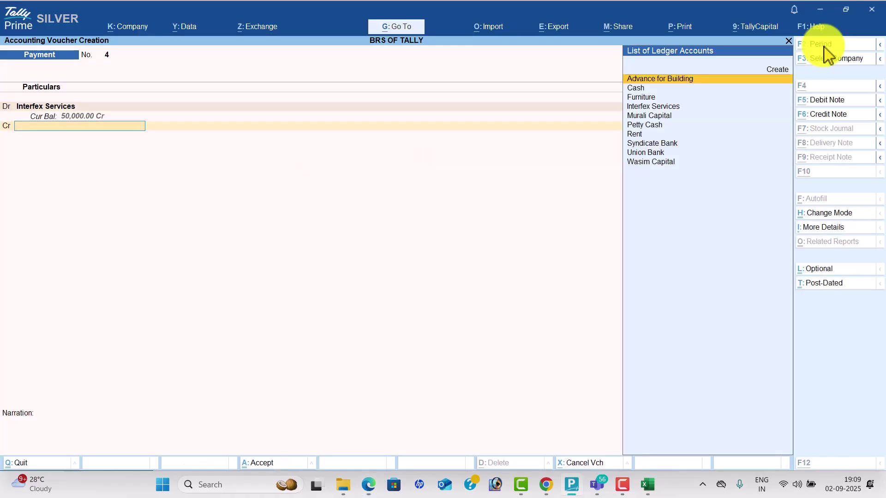
Check the paying bank in the exercise PDF, credit Union Bank, and save the Interfex Services payment voucher
key("alt+Tab")
key("alt+Tab")
type("u")
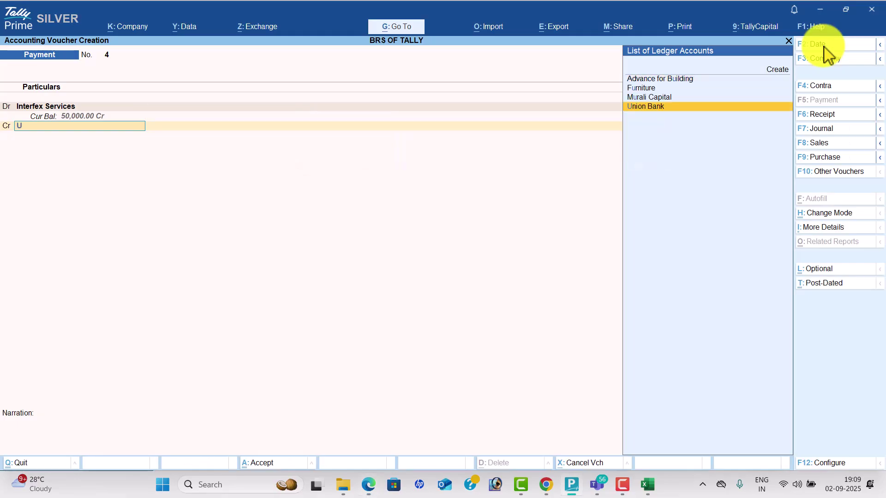
key("Return")
key("Return")
key("Return")
key("Return")
Check the printer purchase in the exercise PDF and start a Journal voucher dated 2-Jun-25, leaving its reference fields blank
key("alt+Tab")
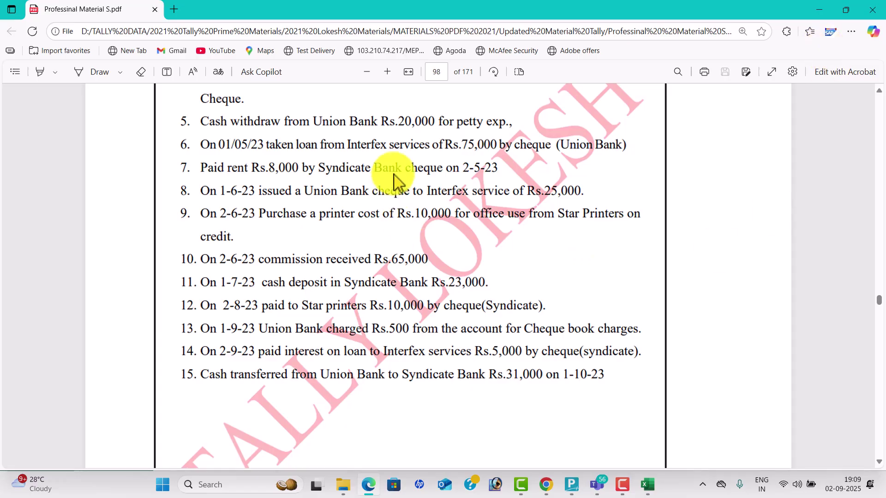
key("alt+Tab")
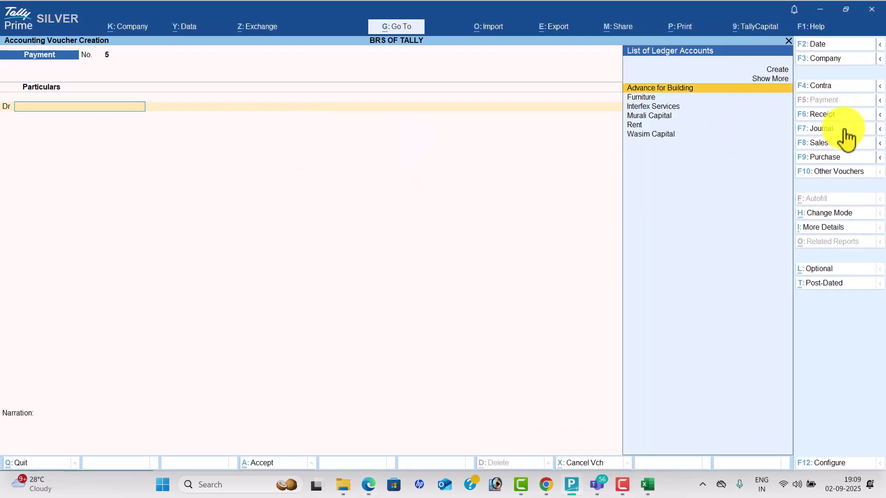
left_click(830, 128)
left_click(831, 47)
type("2-6")
key("Return")
key("Return")
key("Return")
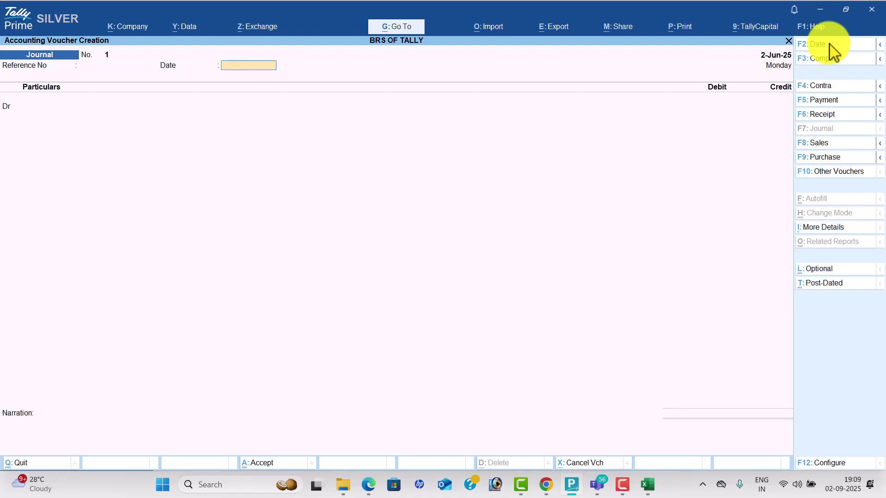
Check the purchased item in the exercise PDF and create a Printer ledger under Fixed Assets for the journal's debit line
key("alt+c")
key("alt+Tab")
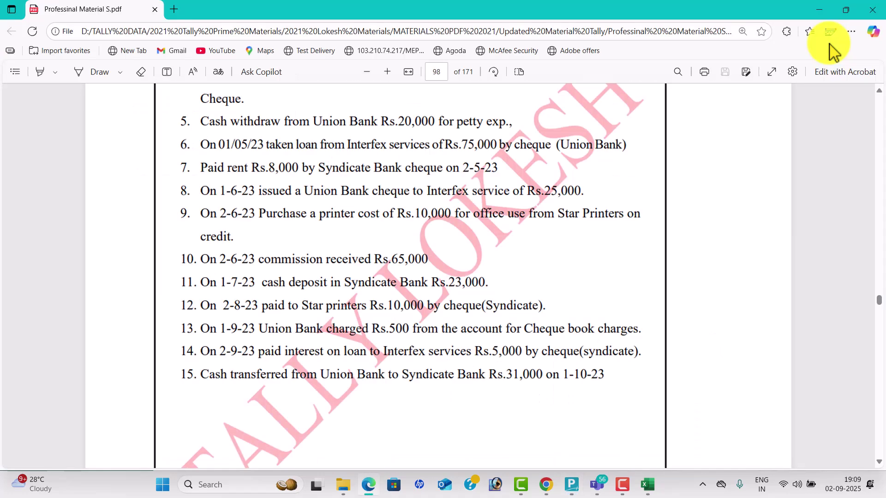
key("alt+Tab")
type("Printe")
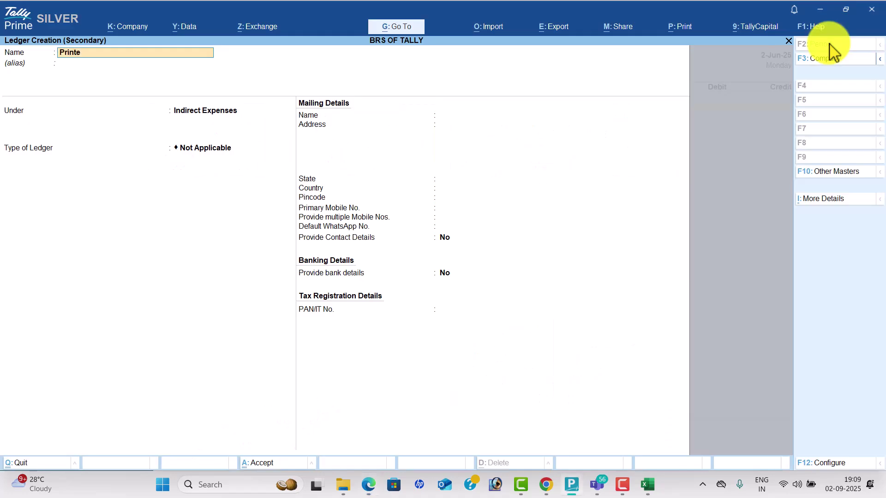
type("r")
key("Return")
key("Return")
type("f")
key("Return")
key("ctrl+a")
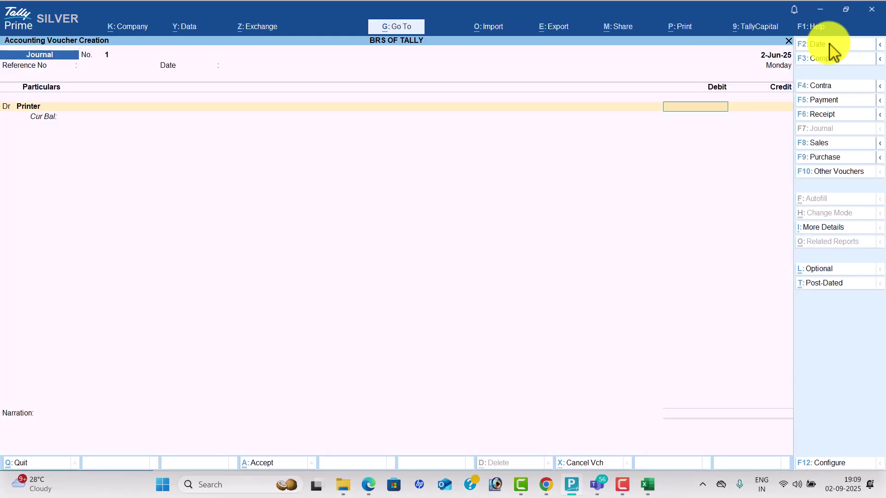
Check the printer's cost in the exercise PDF and debit the Printer ledger with 10000
key("alt+Tab")
key("alt+Tab")
type("10000")
key("Return")
Create a Star Printer ledger under Sundry Creditors for the credit line and save the journal voucher
key("alt+c")
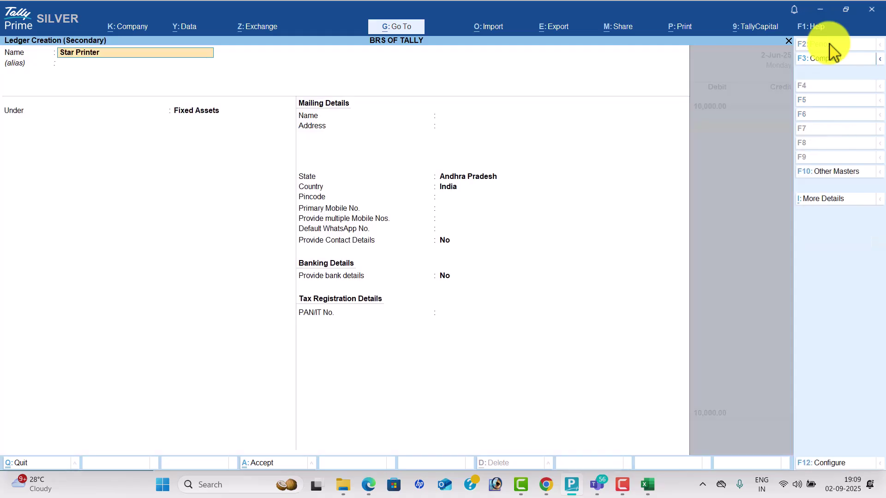
key("Return")
key("Return")
type("Sundry Creditors")
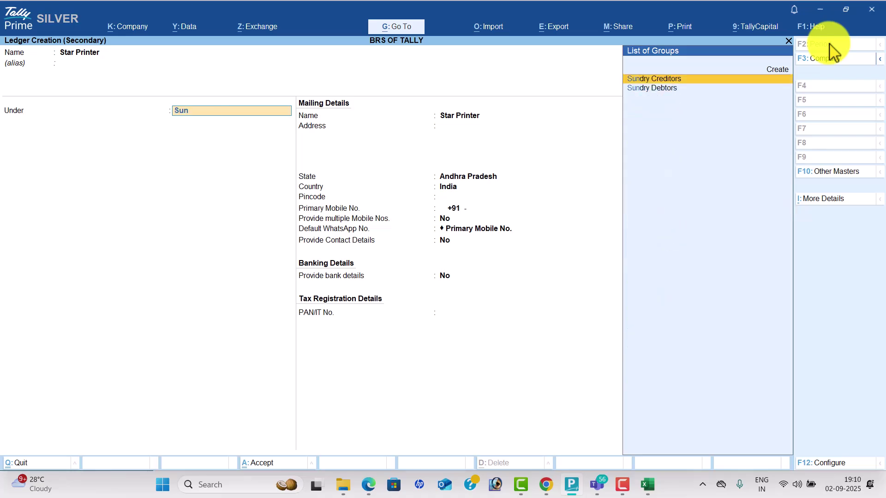
key("Return")
key("ctrl+a")
key("Return")
key("Return")
Check the commission transaction in the exercise PDF and start a Receipt voucher dated 2-6
key("alt+Tab")
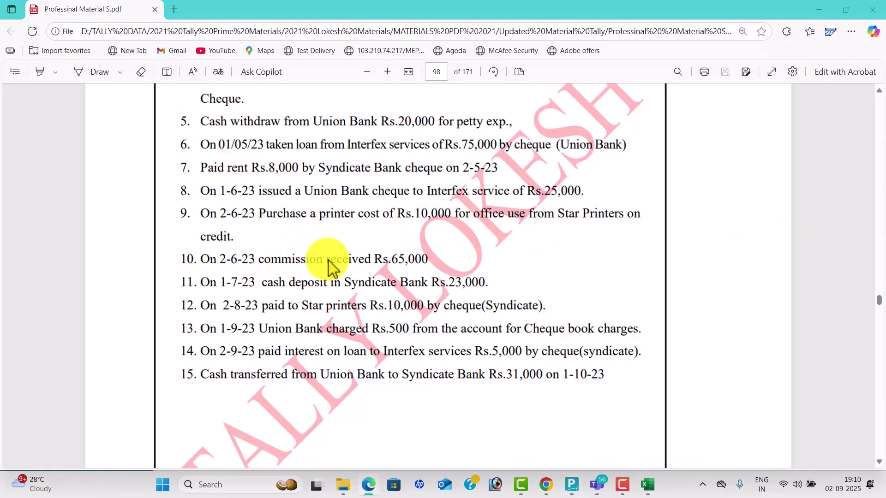
key("alt+Tab")
left_click(837, 115)
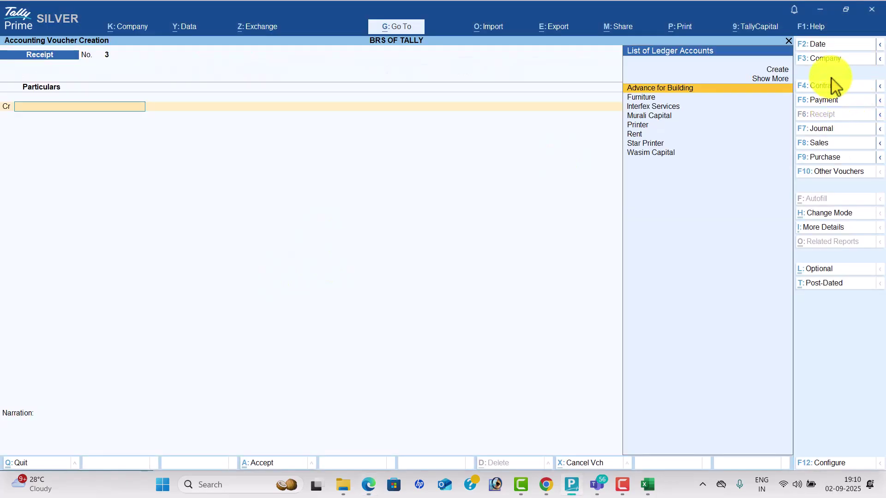
left_click(829, 46)
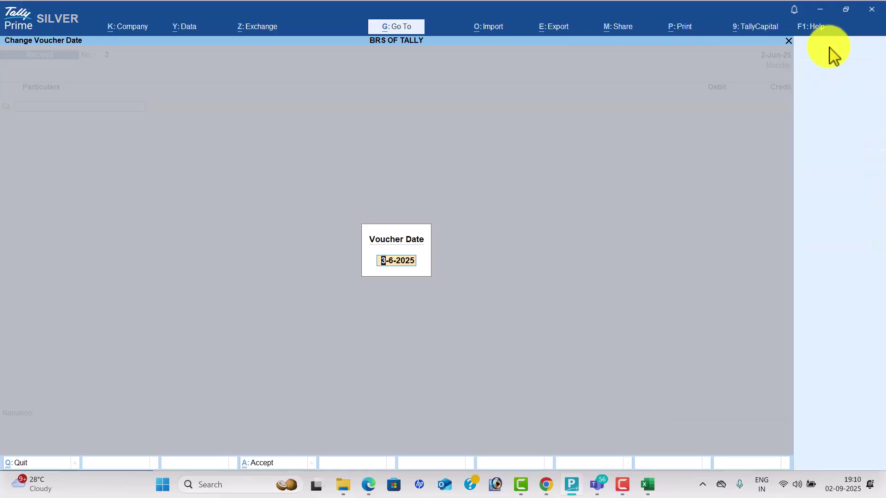
key("alt+Tab")
key("alt+Tab")
type("2-6")
key("Return")
Create a Commission Received ledger under Indirect Incomes from the receipt voucher's credit line
key("alt+c")
type("Commission c")
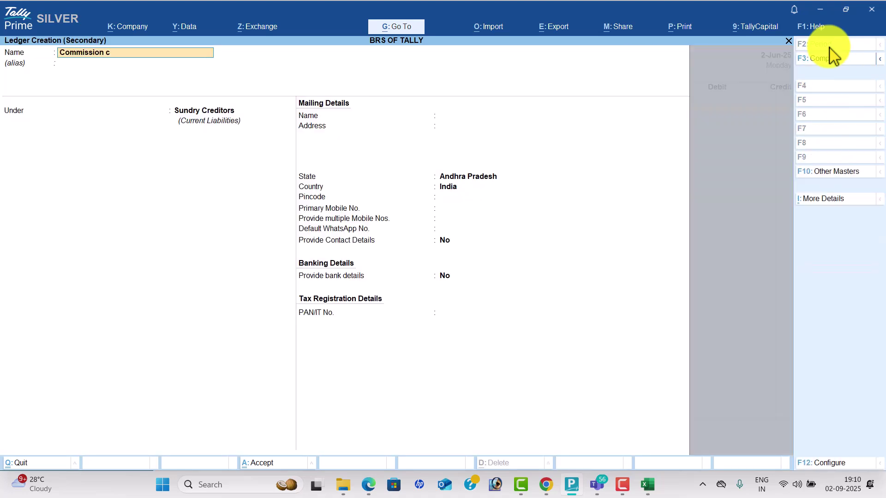
key("Return")
key("Return")
type("ind")
key("Down")
key("Down")
key("Return")
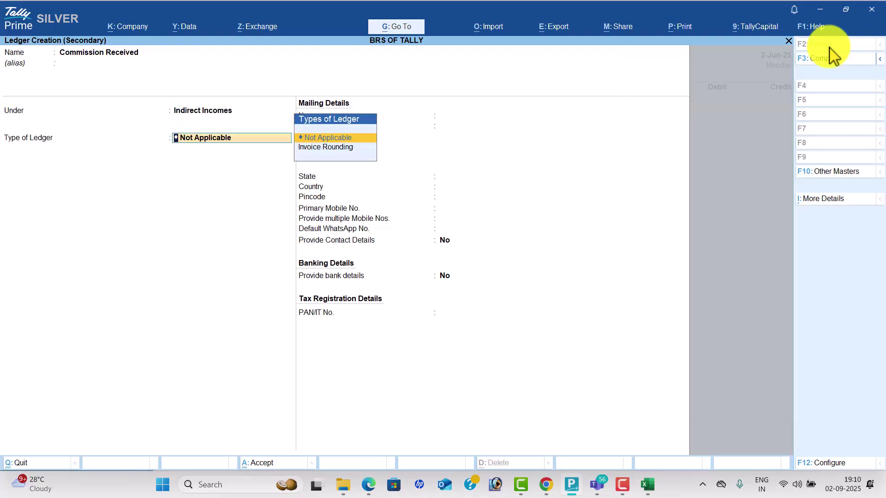
key("ctrl+a")
Check the commission amount in the exercise PDF, credit Commission Received with 65000, debit Cash, and save the receipt voucher
key("alt+Tab")
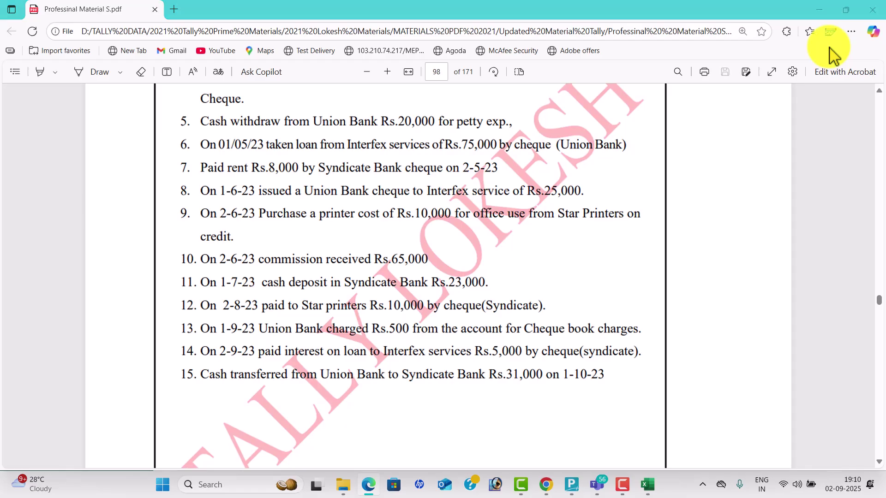
key("alt+Tab")
type("65000")
key("Return")
key("Down")
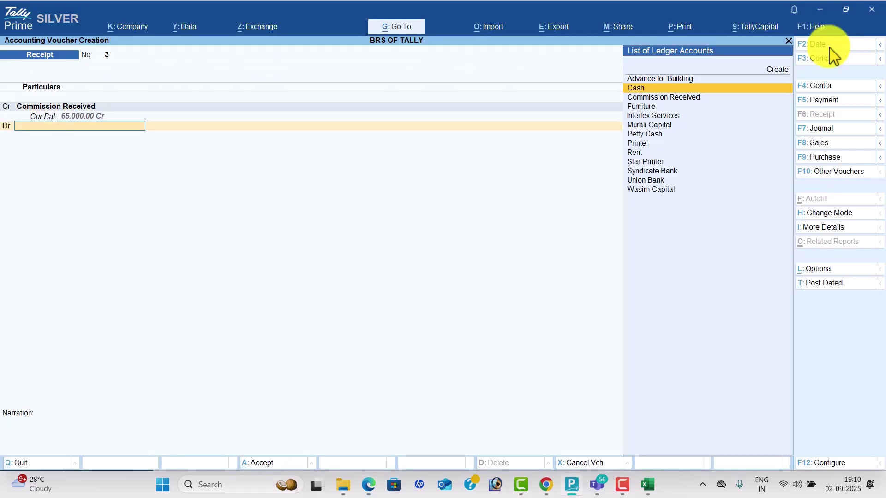
key("Return")
key("Return")
key("Return")
key("Return")
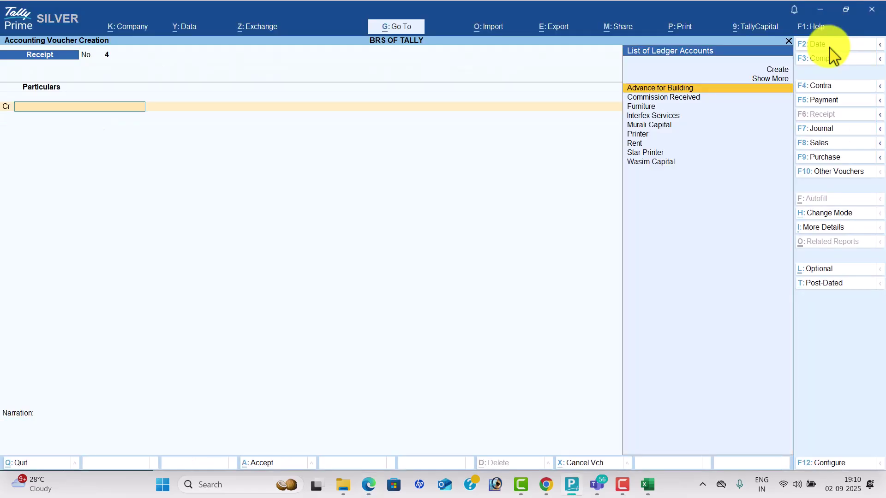
Check the Syndicate Bank cash deposit in the exercise PDF, start a Contra voucher dated 1-7, and choose Cash as the credit ledger
key("alt+Tab")
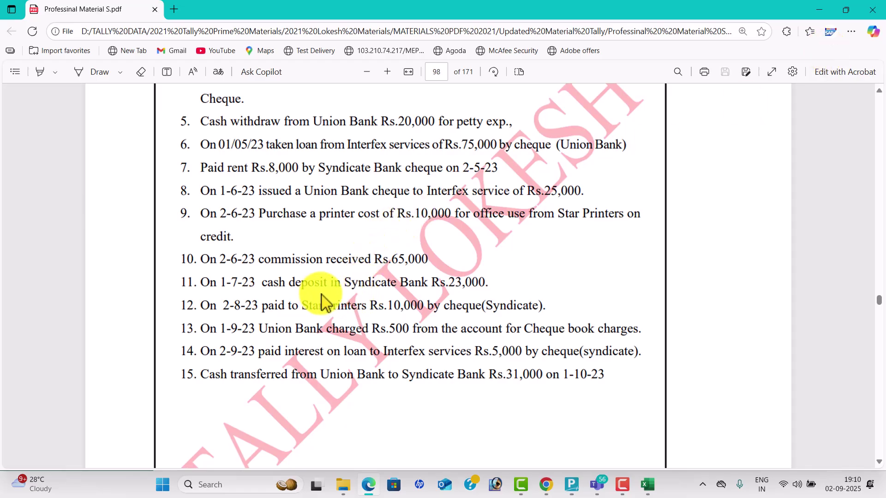
key("alt+Tab")
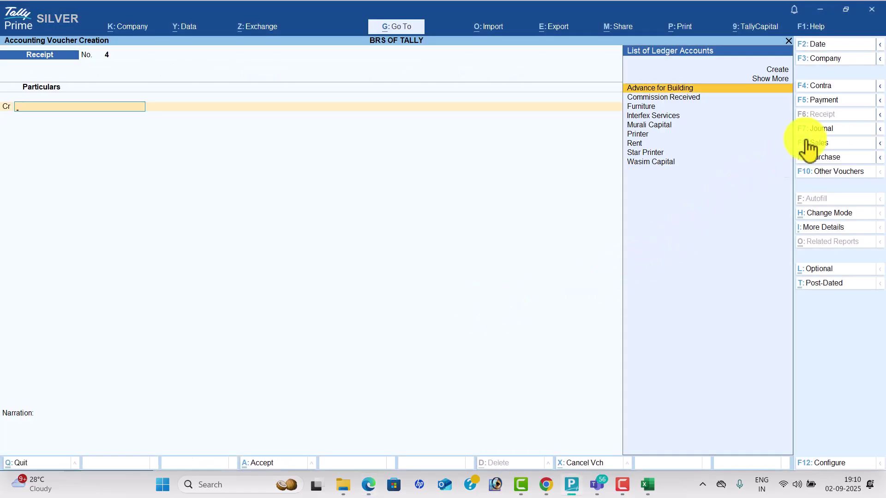
left_click(825, 87)
left_click(828, 45)
type("1-7")
key("Return")
key("Return")
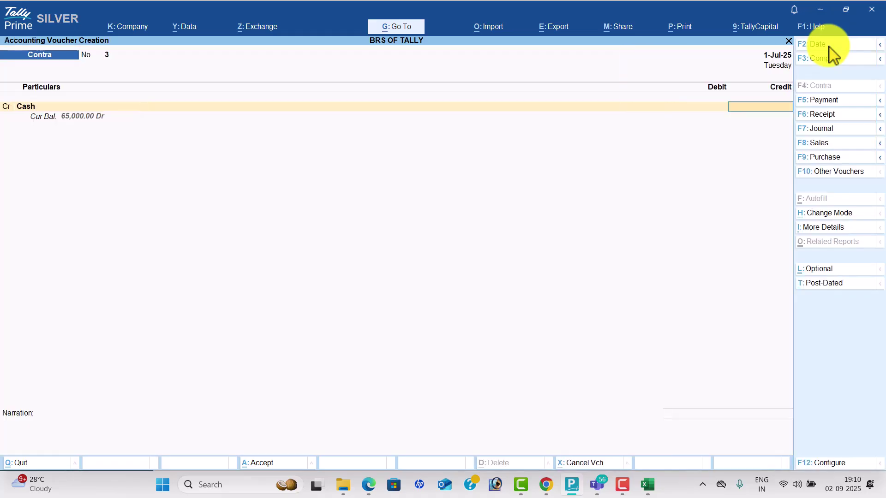
Check the deposit amount in the exercise PDF, credit Cash with 23000, debit Syndicate Bank, and save the contra voucher
key("alt+Tab")
key("alt+Tab")
type("6")
key("alt+Tab")
key("alt+Tab")
type("3000")
key("Return")
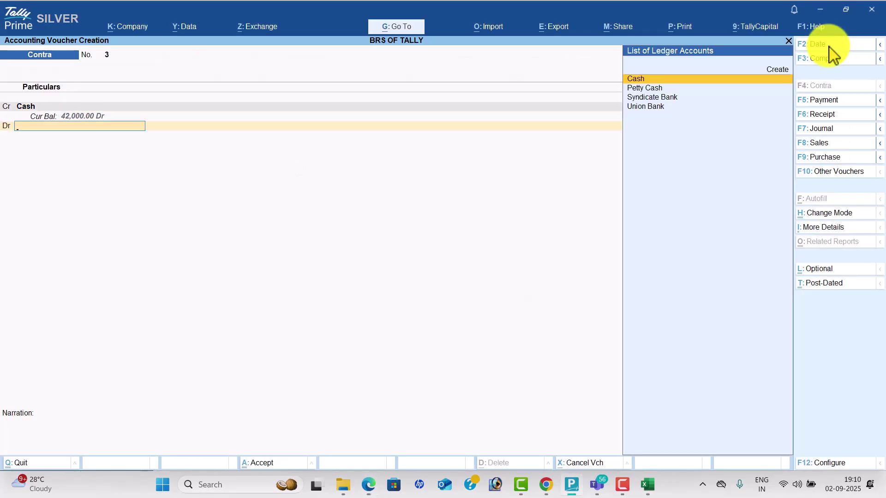
type("Sy")
key("Return")
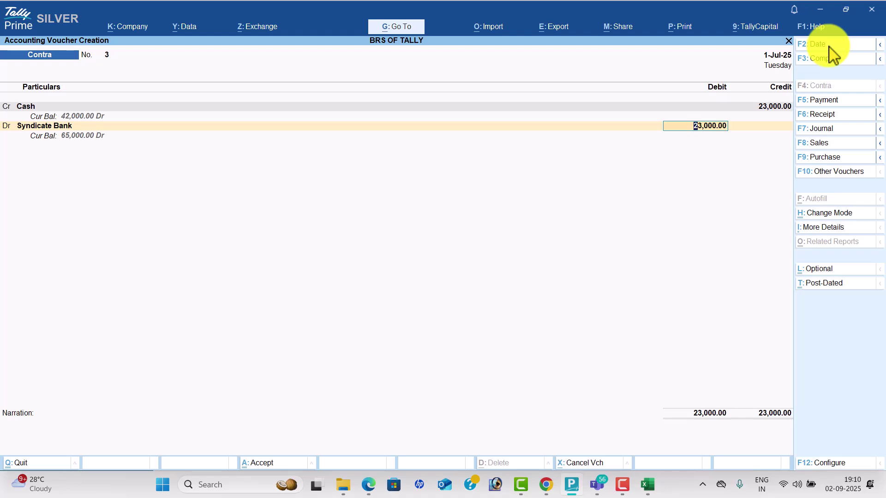
key("ctrl+a")
Check the Star Printers payment in the exercise PDF and start a Payment voucher dated 2-8
key("alt+Tab")
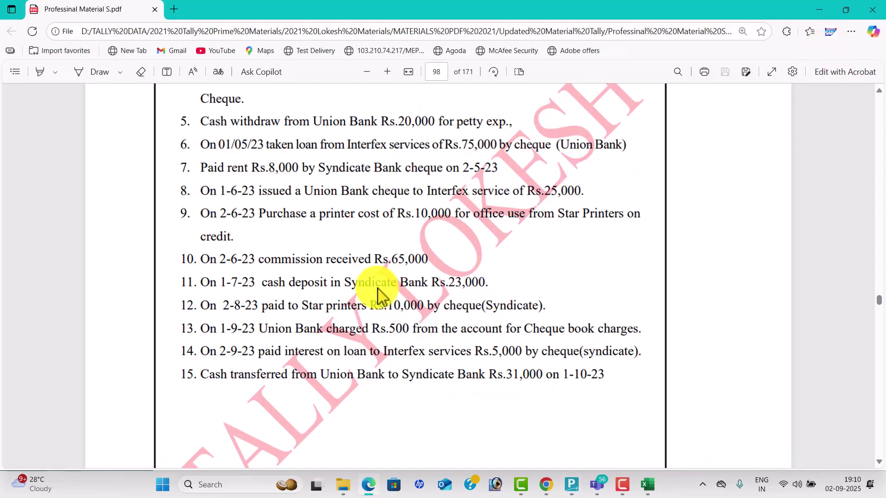
key("alt+Tab")
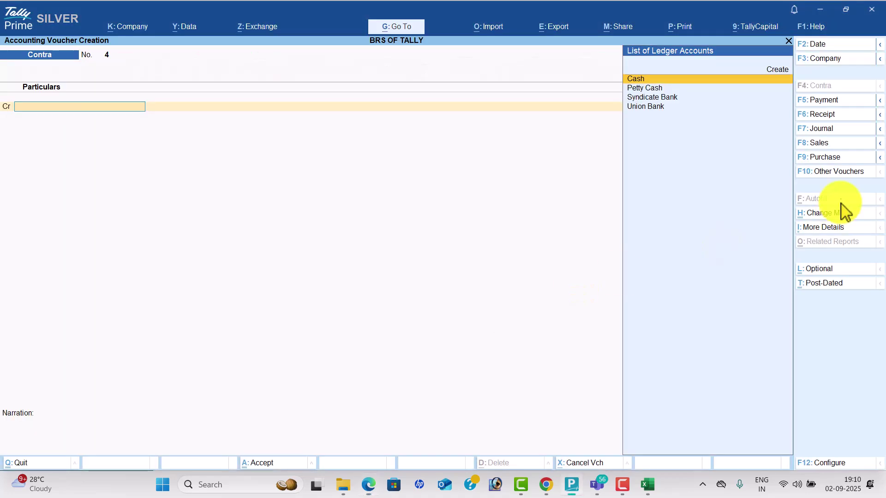
left_click(839, 102)
left_click(835, 45)
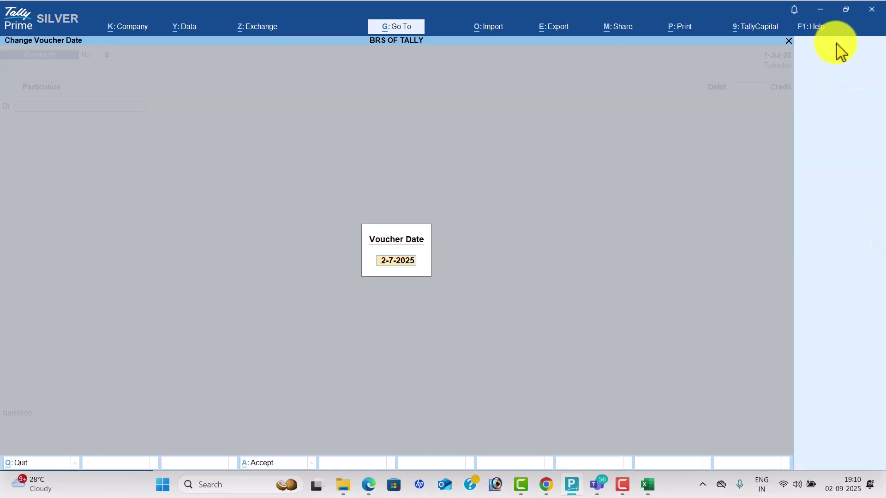
type("2-8")
key("Return")
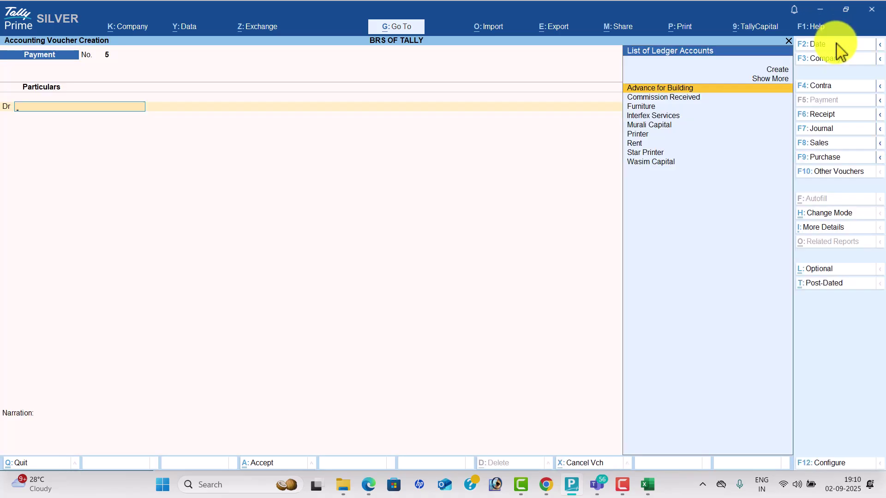
Debit Star Printer with 10000 in the payment voucher, checking the party and amount in the exercise PDF
key("alt+Tab")
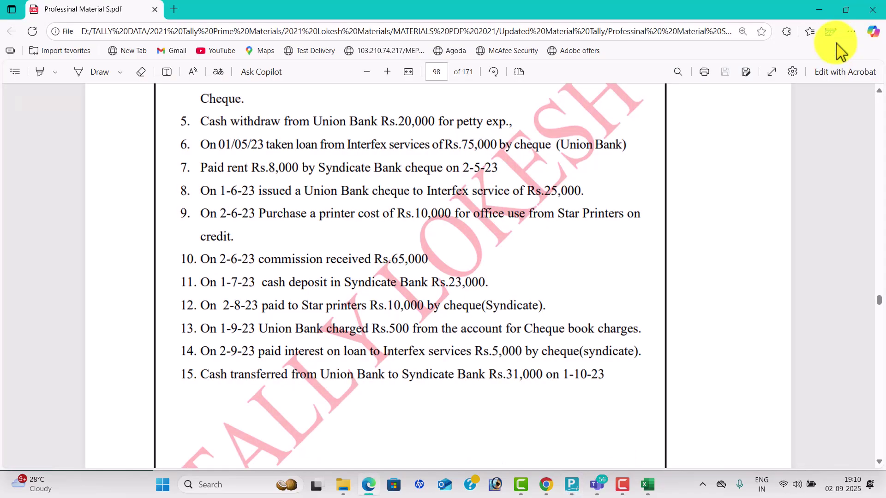
key("alt+Tab")
type("Sy")
key("BackSpace")
type("t")
key("Return")
key("alt+Tab")
key("alt+Tab")
type("10000")
key("Return")
Credit Syndicate Bank for the Star Printer payment, accept the default cheque allocation details, and save the voucher
type("Sy")
key("Return")
key("Return")
key("Return")
key("Return")
key("Return")
key("Return")
key("Return")
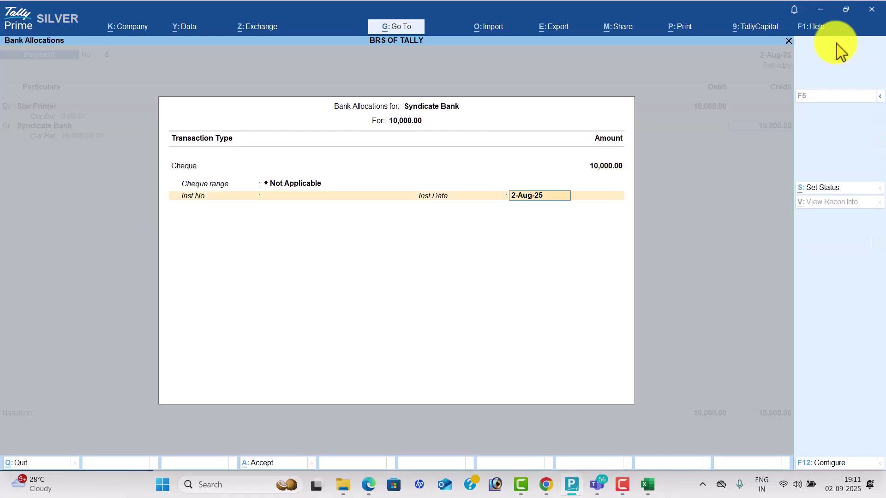
key("Return")
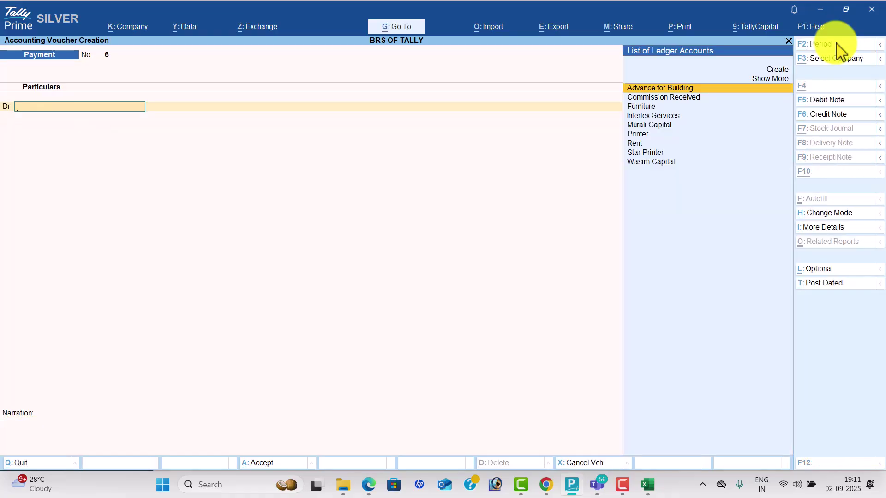
Check the cheque book charges transaction in the exercise PDF and date the new payment voucher 1-9
key("alt+Tab")
scroll(317, 313, "down", 2)
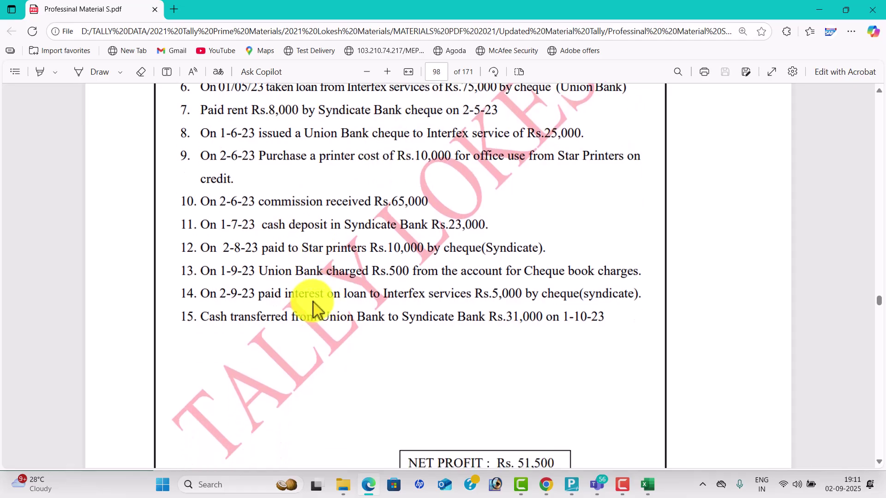
key("alt+Tab")
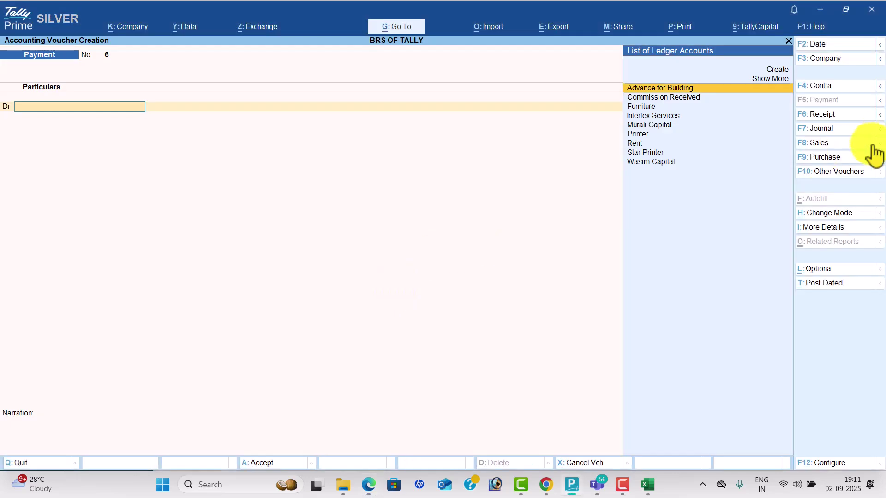
left_click(830, 44)
type("1-9")
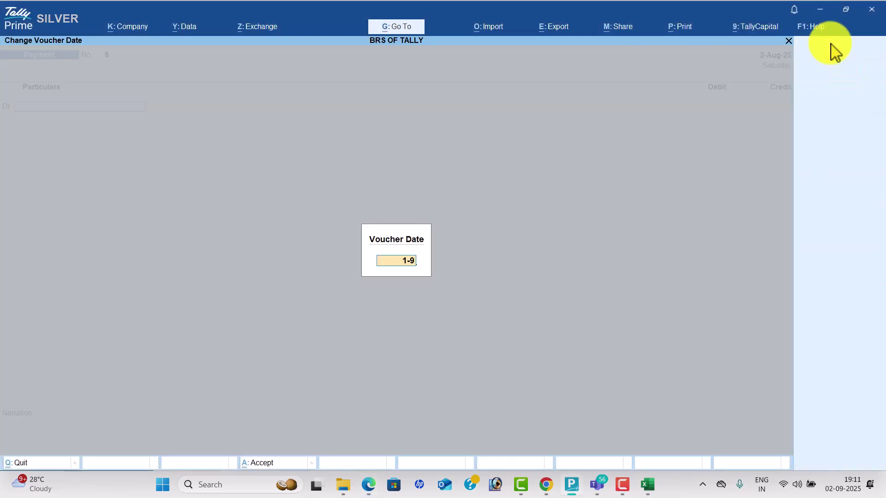
key("Return")
Create a Bank Charges ledger under Indirect Expenses from the payment voucher's debit line
key("alt+c")
type("Bank Charges")
key("Return")
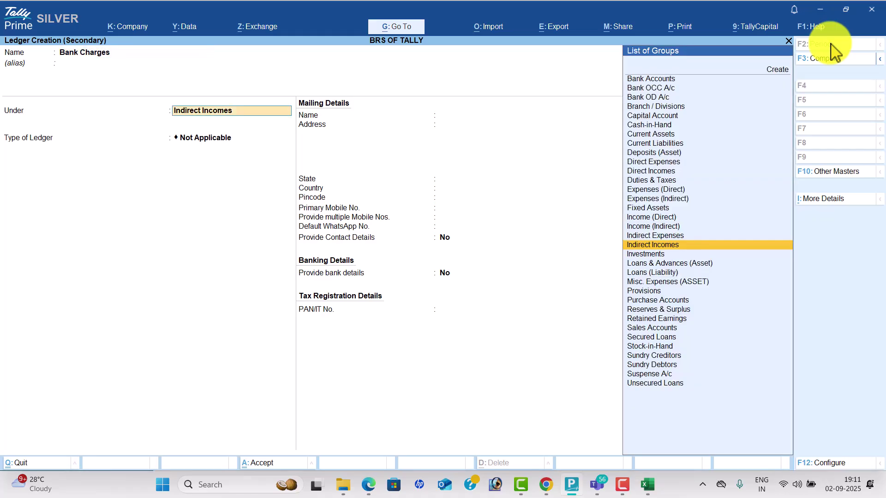
type("ind")
key("Down")
key("Return")
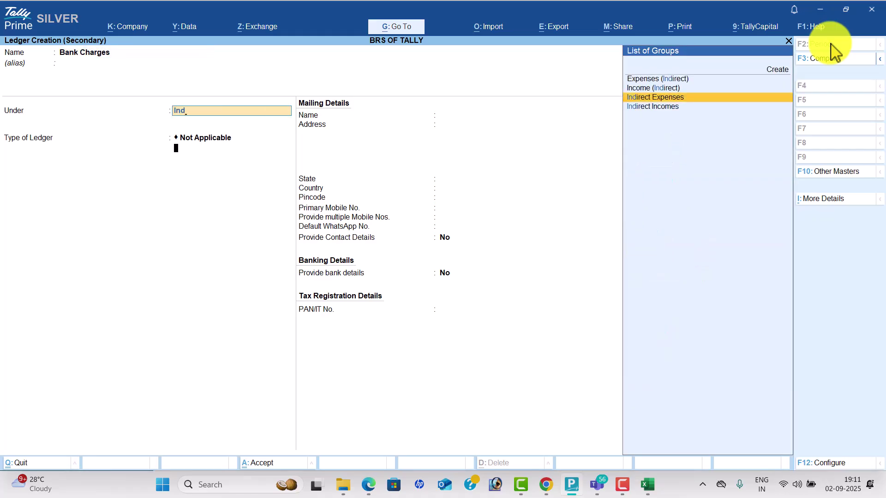
key("ctrl+a")
Check the charge and bank in the exercise PDF, debit Bank Charges with 500, credit Union Bank, and save the payment voucher
key("alt+Tab")
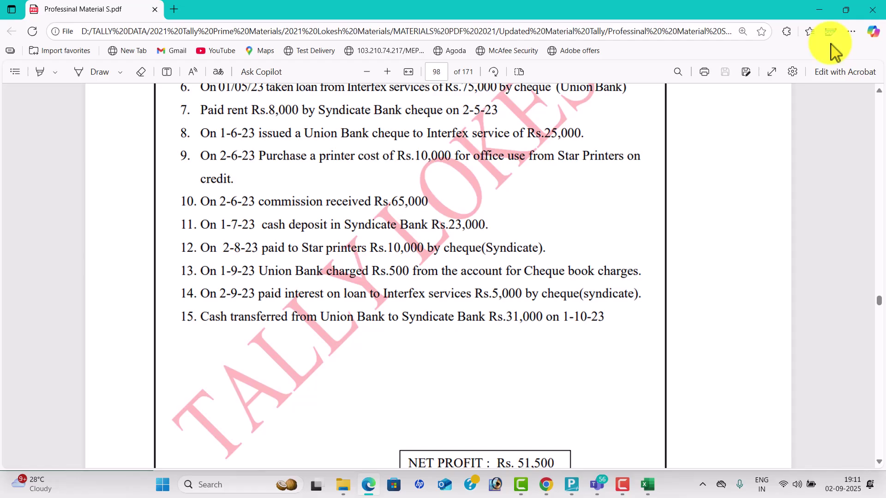
key("alt+Tab")
type("500")
key("Return")
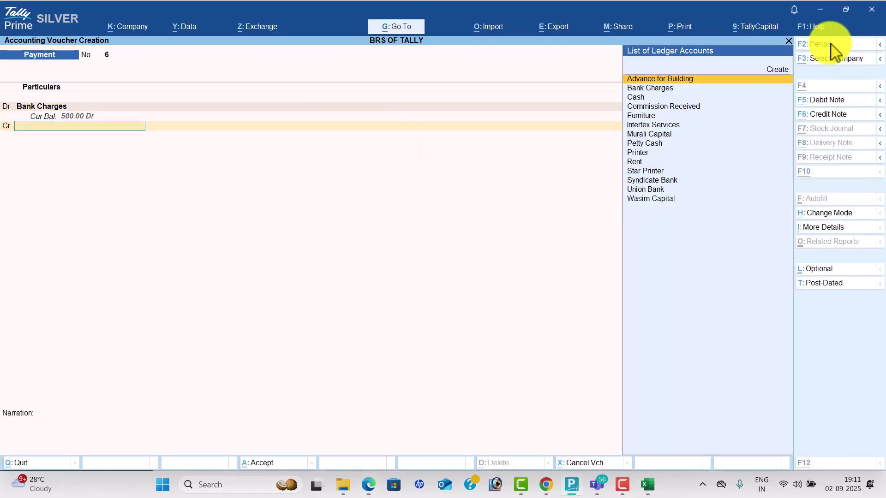
key("alt+Tab")
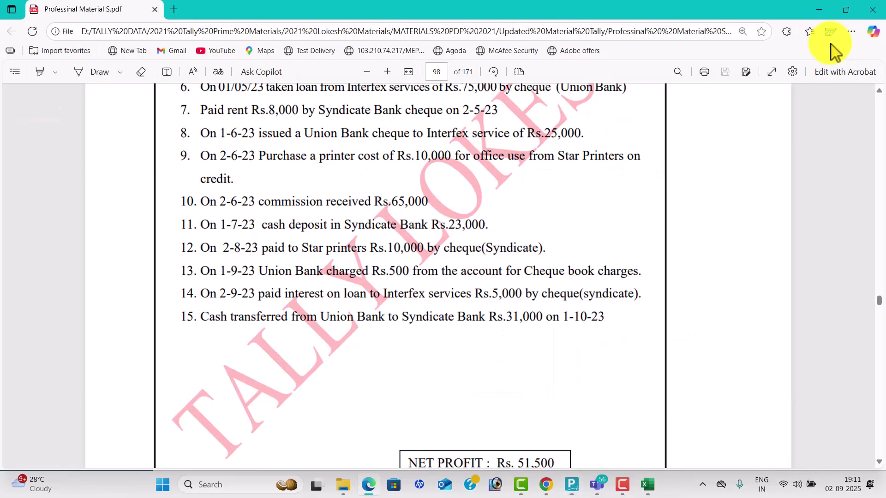
key("alt+Tab")
type("u")
key("Return")
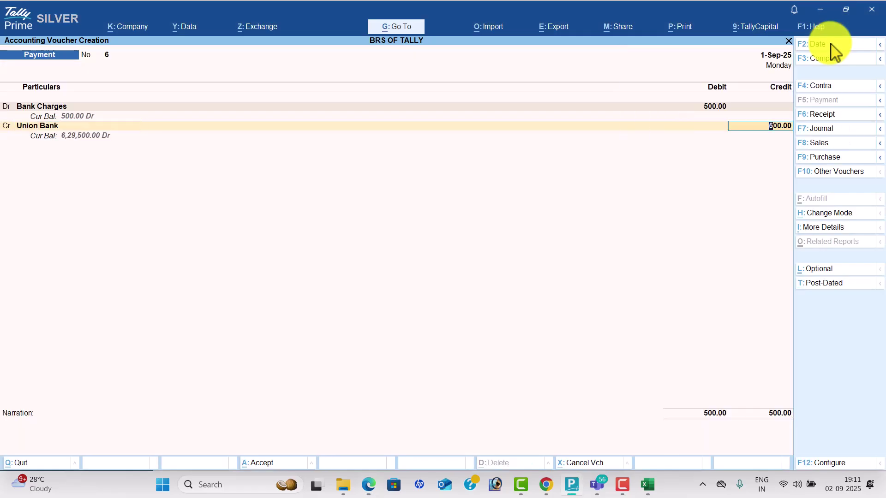
key("ctrl+a")
Check the loan interest transaction in the exercise PDF and date the new payment voucher 2-9
key("alt+Tab")
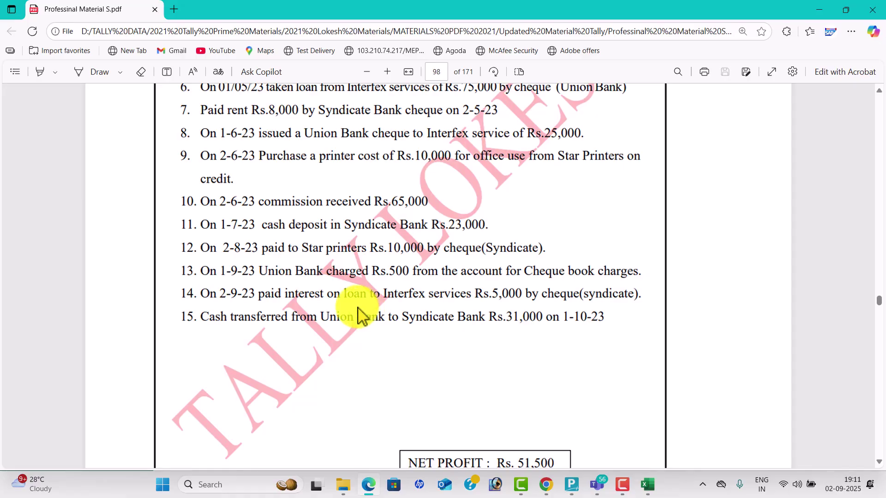
key("alt+Tab")
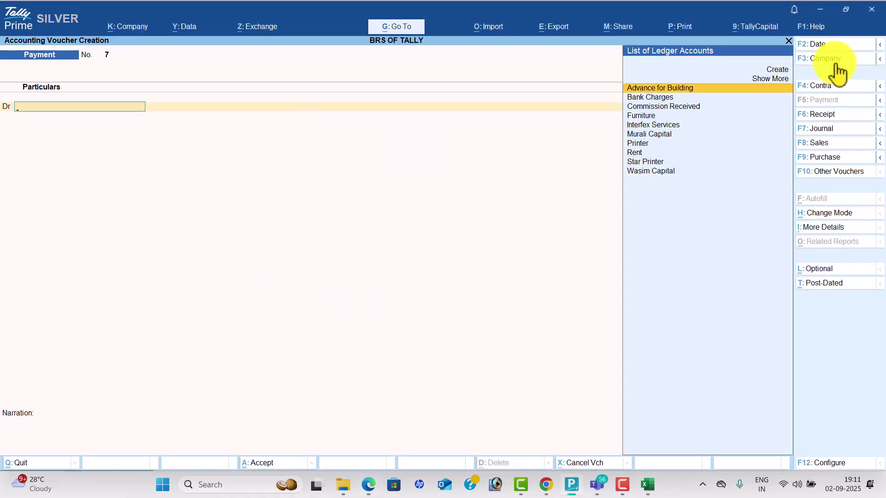
left_click(817, 44)
type("2-9")
key("Return")
Create an Interest on Loan ledger under Indirect Expenses from the payment voucher's debit line
key("alt+c")
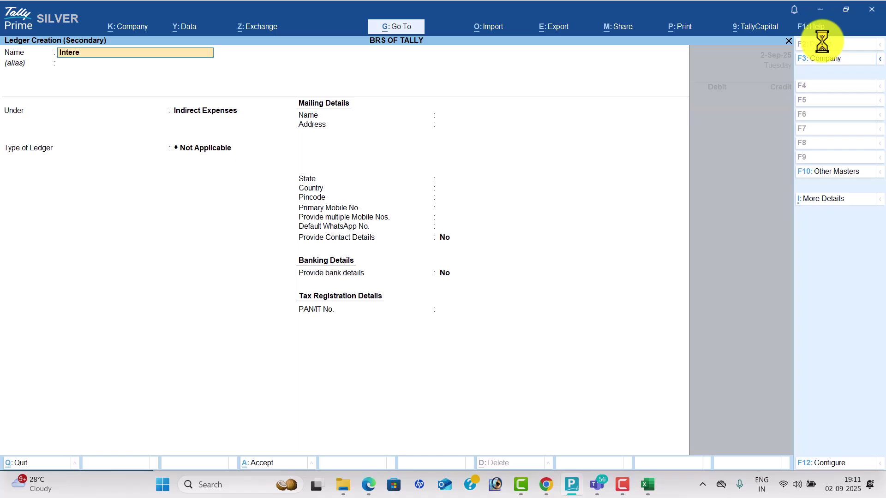
type("Interest on Loan")
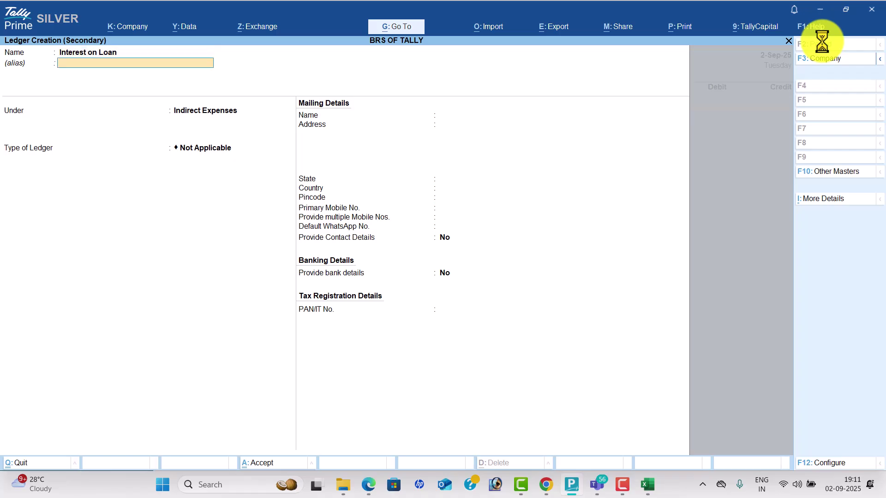
key("Return")
key("Return")
key("ctrl+a")
Check the interest details in the exercise PDF, debit Interest on Loan with 5000, credit Syndicate Bank, and save the payment voucher
key("alt+Tab")
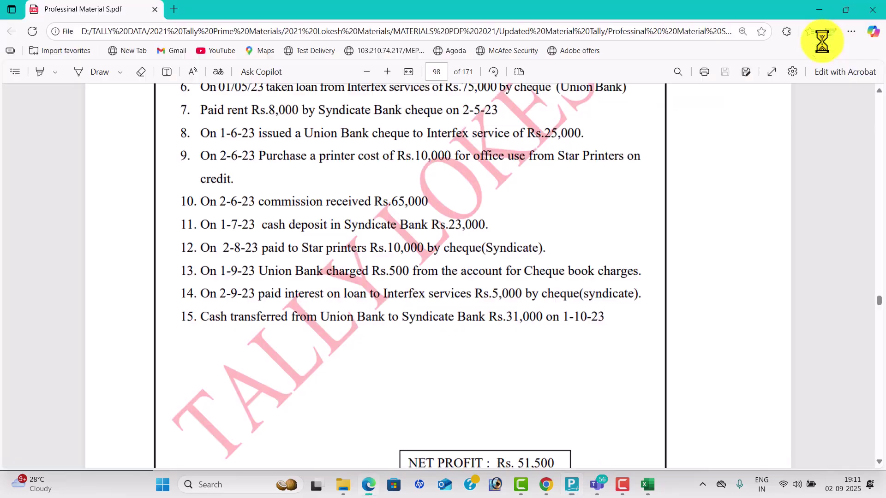
key("alt+Tab")
type("5000")
key("Return")
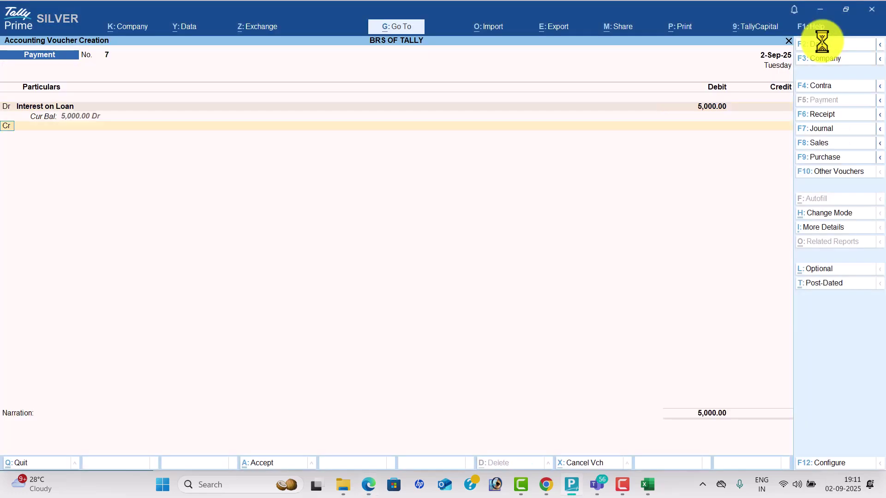
key("alt+Tab")
key("alt+Tab")
type("Sy")
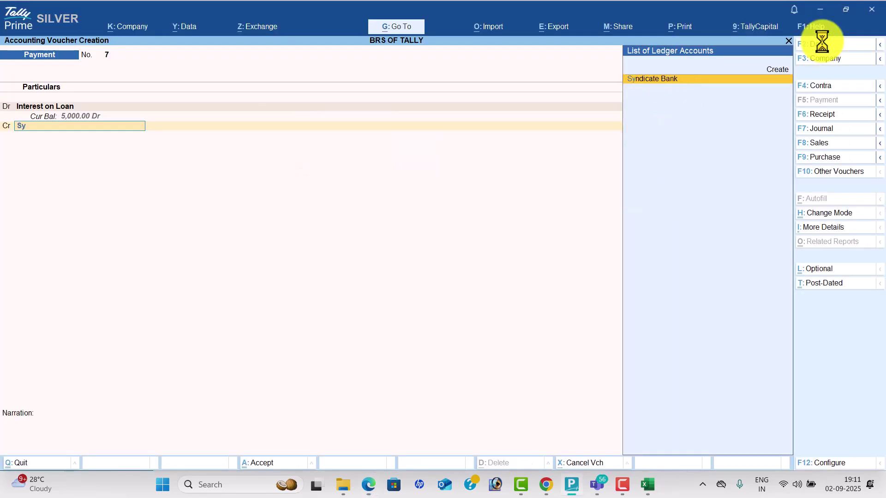
key("Return")
key("ctrl+a")
Check the Union Bank to Syndicate Bank transfer in the exercise PDF and start a Contra voucher dated 1-10
key("alt+Tab")
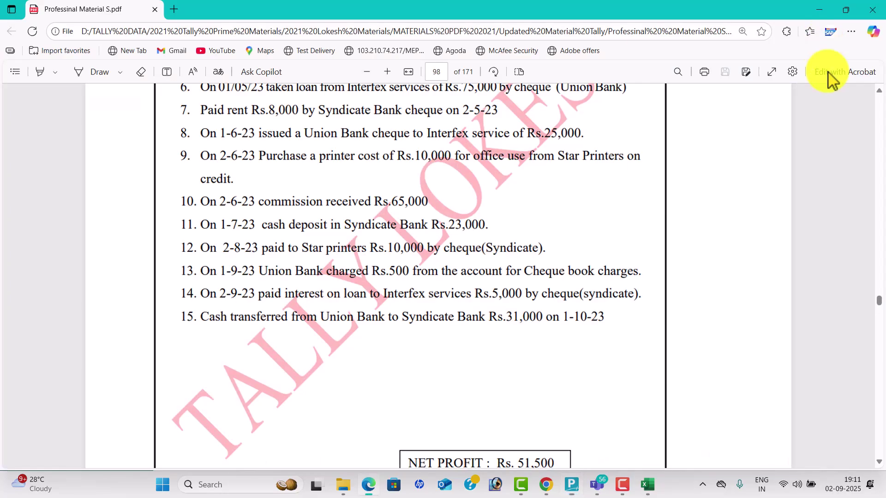
key("alt+Tab")
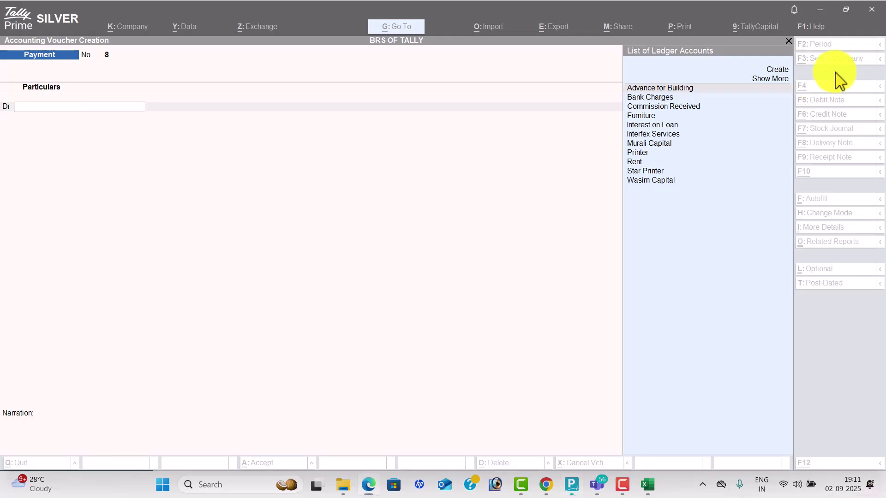
left_click(837, 84)
left_click(835, 46)
type("1-10")
key("alt+Tab")
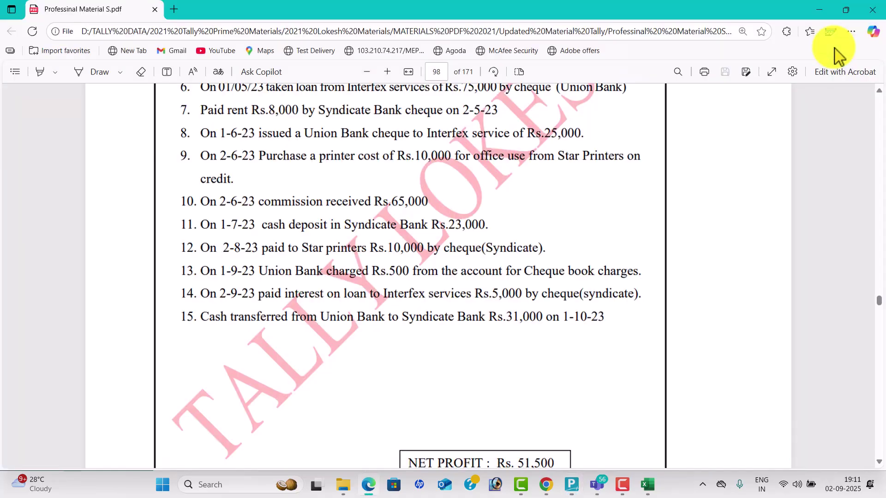
key("alt+Tab")
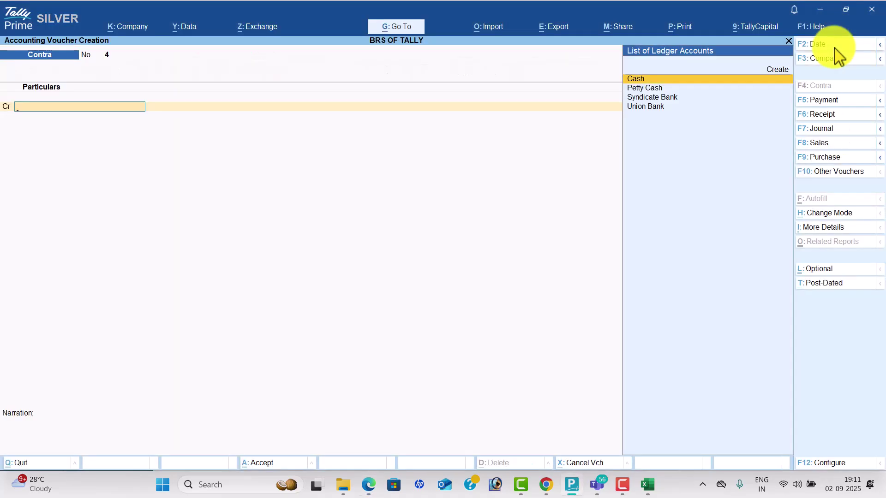
Credit Union Bank with 31000, checking the amount in the exercise PDF, and accept the default cheque allocation details
type("u")
key("Return")
key("alt+Tab")
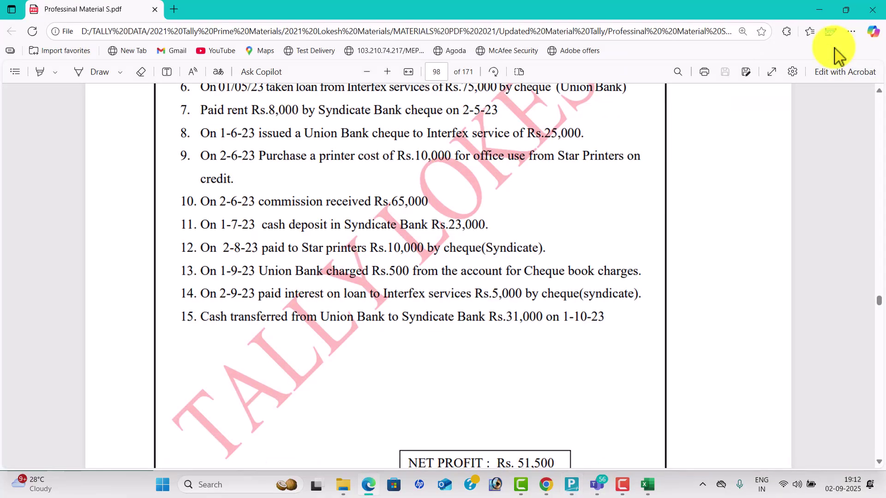
key("alt+Tab")
type("31000")
key("Return")
key("Return")
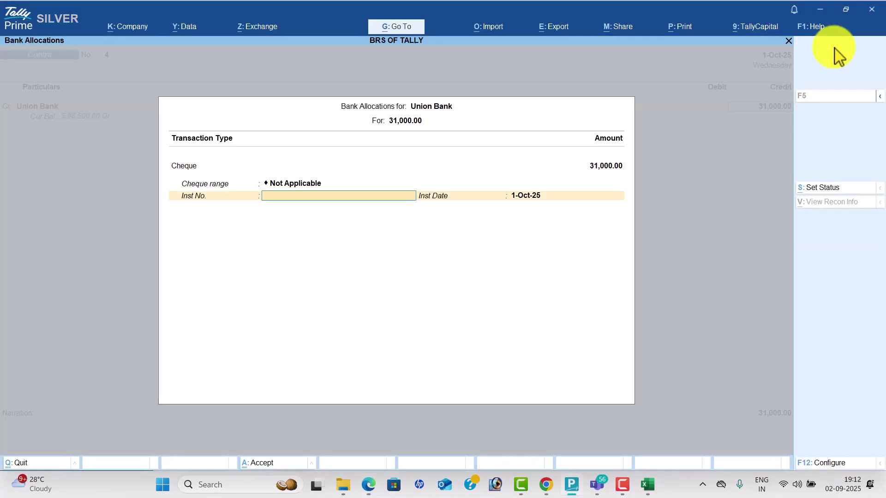
key("Return")
key("Return")
key("Return")
Debit Syndicate Bank for the transferred amount, accept its bank allocation, and save the contra voucher
key("BackSpace")
key("Down")
key("Return")
key("Return")
key("Return")
key("Return")
key("Return")
key("Return")
key("Return")
key("Return")
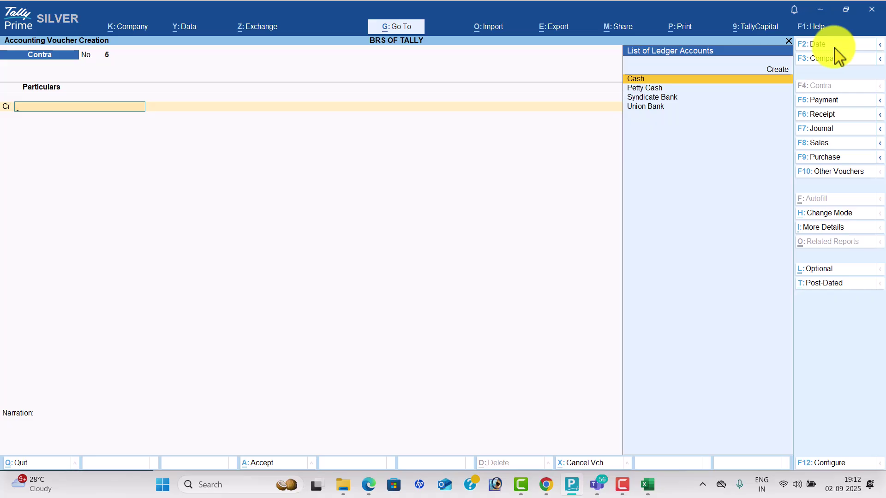
Leave voucher creation, open the Day Book and set its period to 1-Apr-25 to 1-Oct-25
key("Escape")
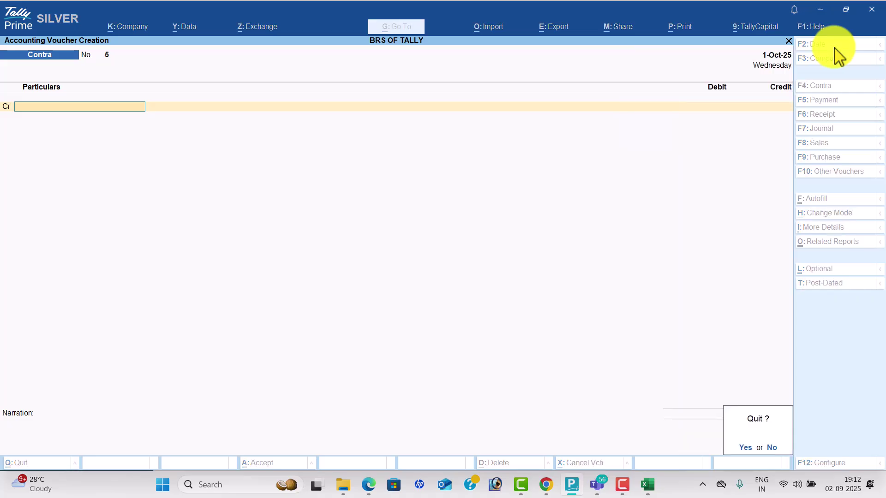
key("Return")
key("Return")
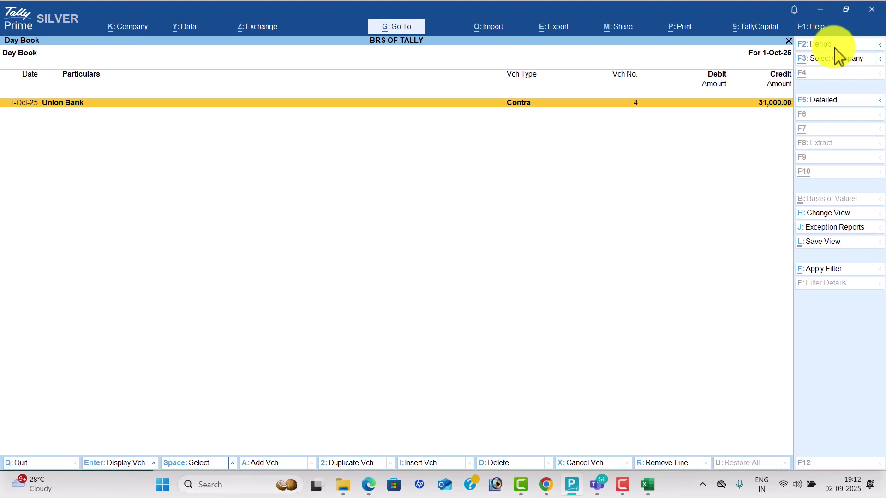
key("alt+F2")
key("space")
key("Return")
key("space")
key("Return")
Review the vouchers listed in the Day Book for the whole period
key("Down")
key("Down")
key("Down")
key("Down")
key("Down")
key("Down")
key("Down")
key("Down")
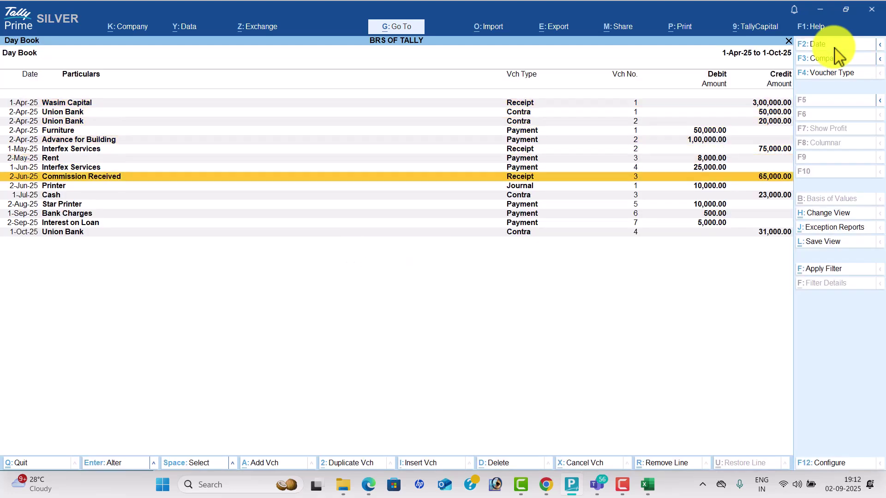
Close the Day Book and open the Profit & Loss A/c in detailed view
key("Escape")
key("Down")
key("Down")
key("Down")
key("Down")
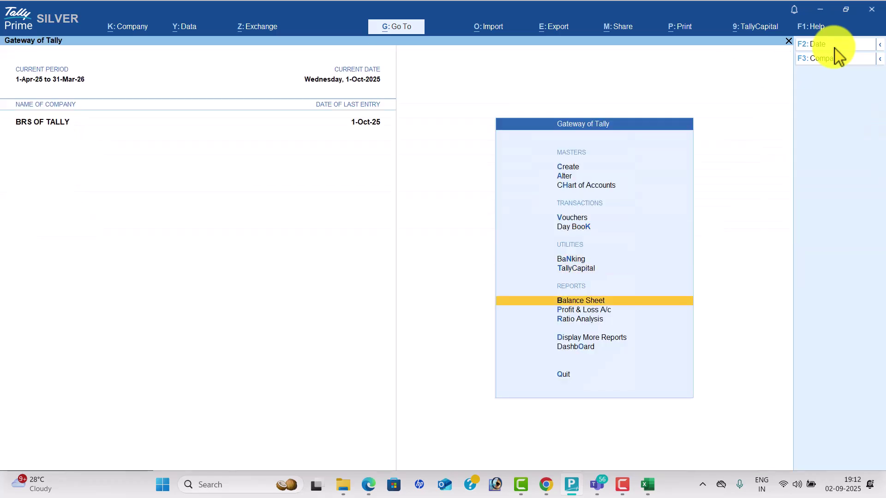
key("Return")
key("alt+F1")
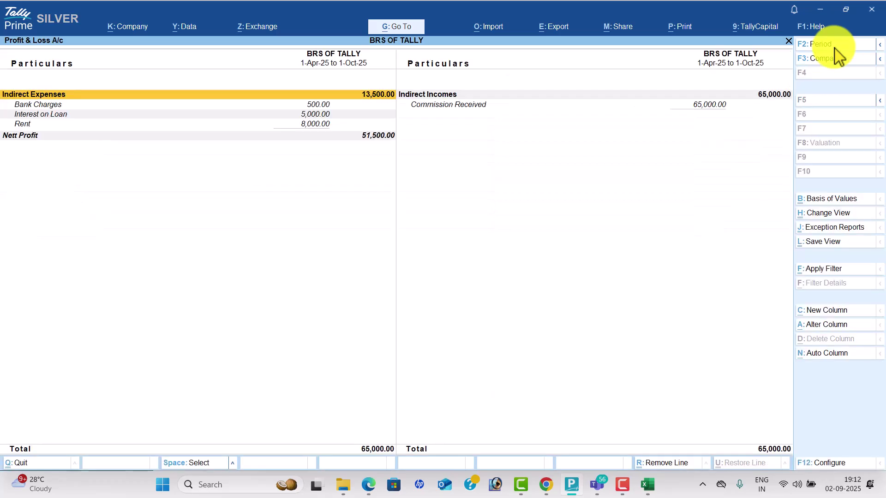
Compare the Nett Profit in the Profit & Loss A/c with the net profit stated in the exercise PDF
key("Down")
key("Down")
key("Down")
key("Down")
key("alt+Tab")
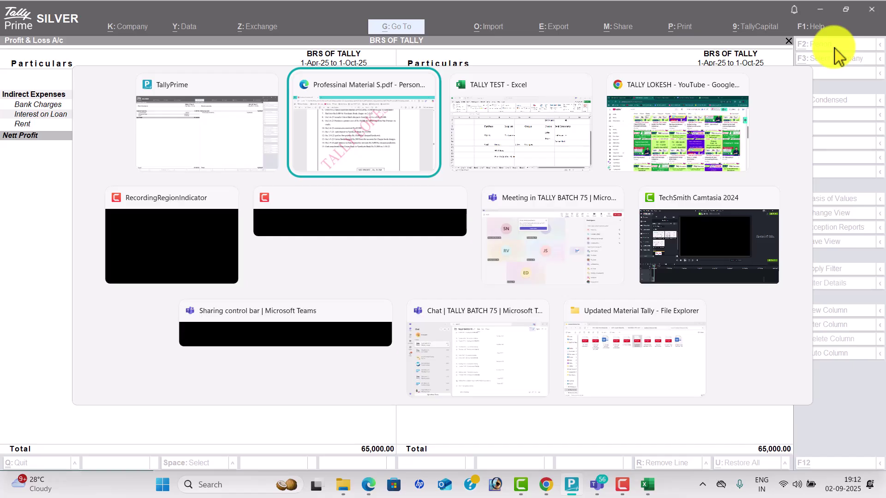
scroll(636, 312, "down", 4)
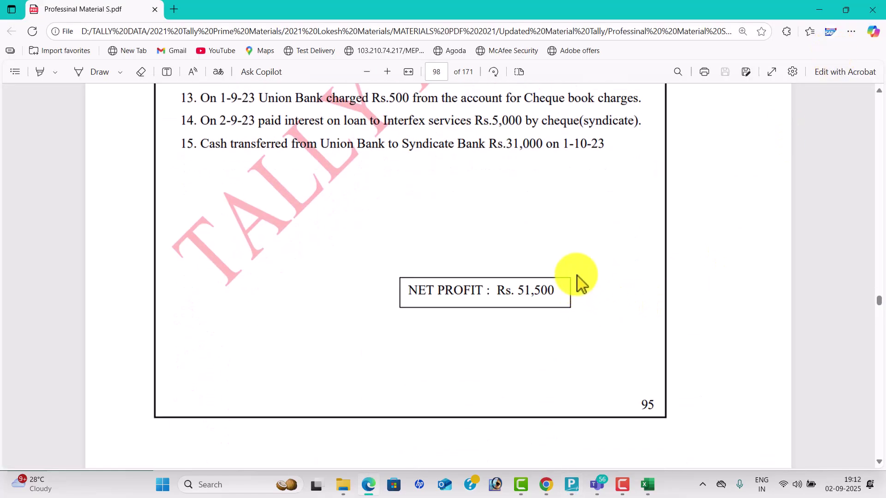
key("alt+Tab")
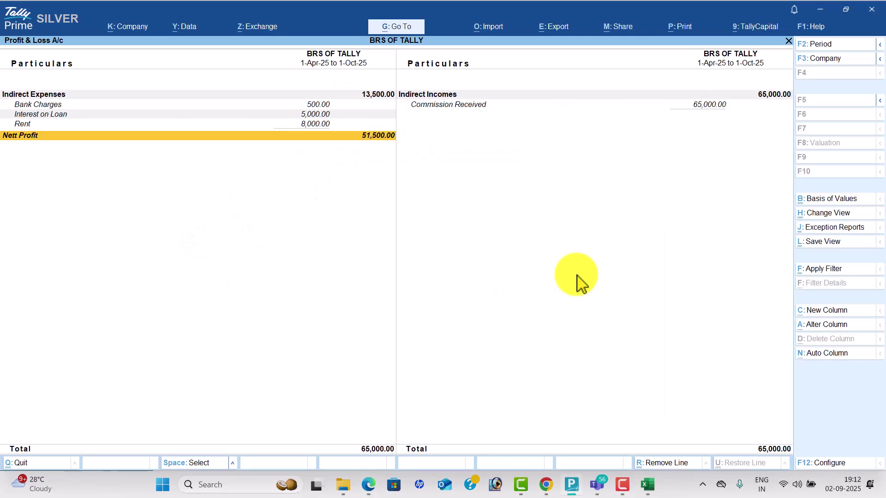
Leave the Profit & Loss report and view the company Dashboard
key("Escape")
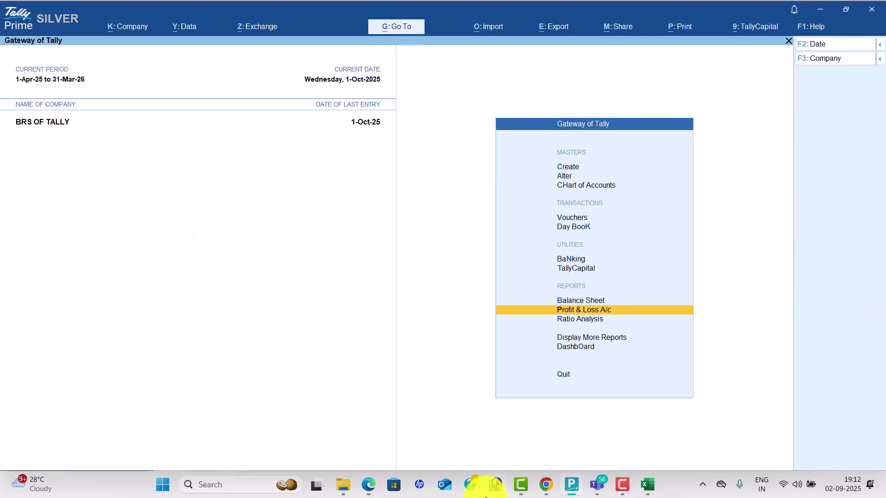
key("Down")
key("Down")
key("Down")
key("Return")
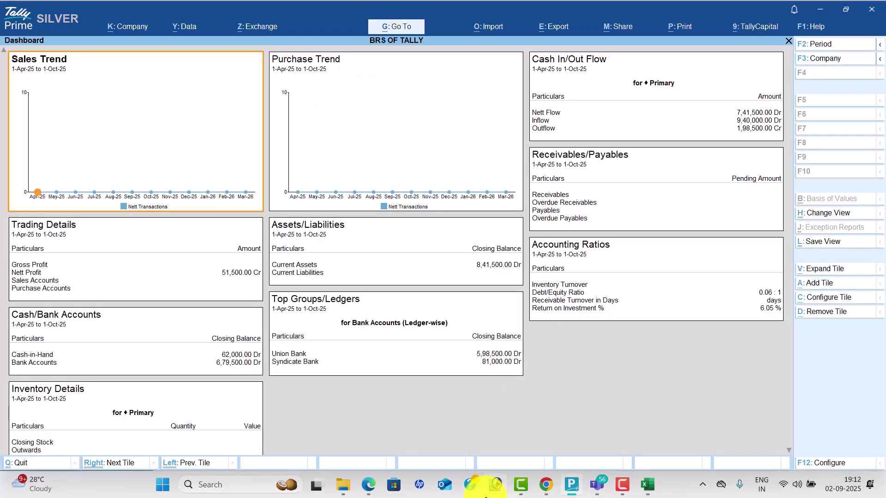
key("Escape")
Display the Trial Balance in its detailed format from the additional reports
key("Up")
key("Return")
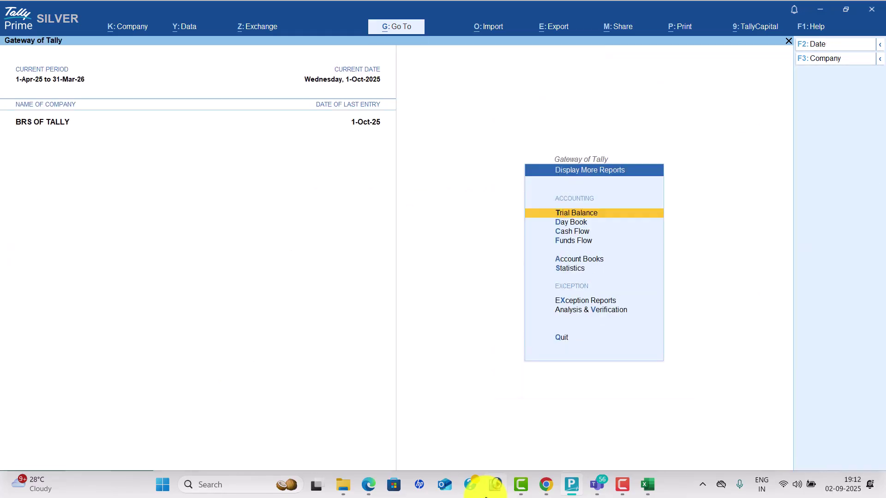
key("Return")
key("alt+F5")
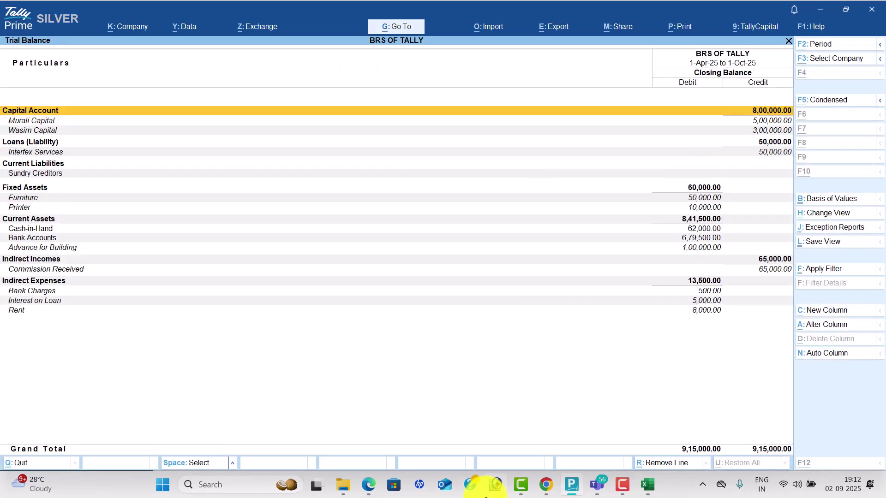
key("Escape")
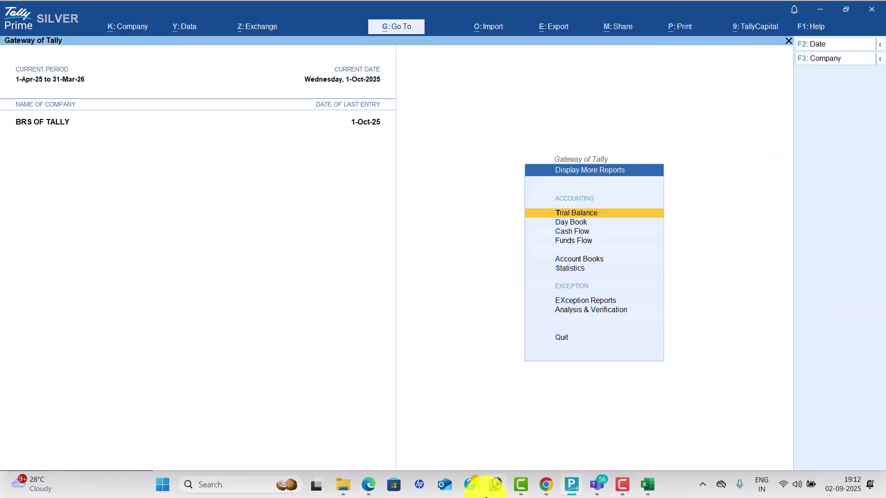
View the Cash/Bank Books summary among the account books
key("Down")
key("Down")
key("Down")
key("Down")
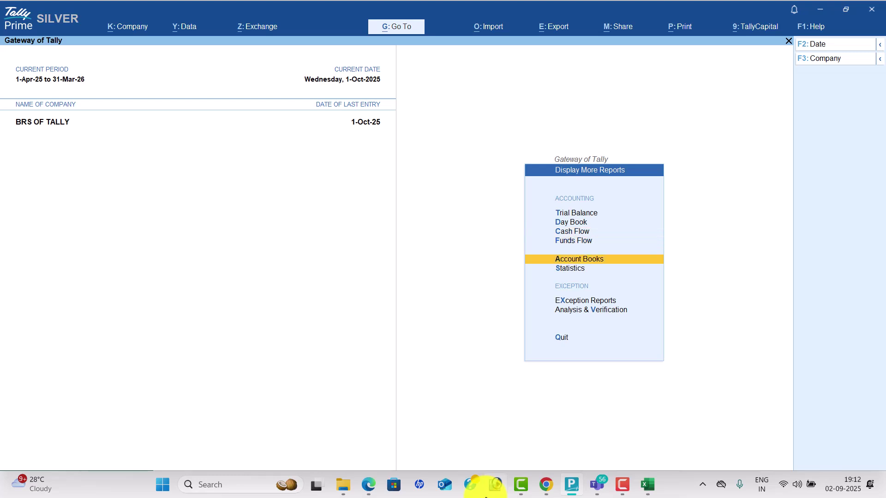
key("Return")
key("Return")
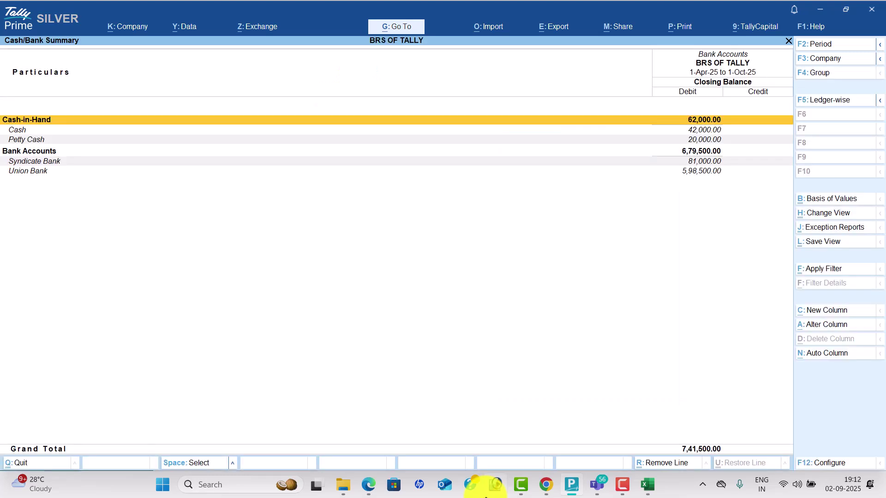
key("Escape")
View the Contra Register and the Payment Register in the account books
key("Down")
key("Down")
key("Down")
key("Down")
key("Down")
key("Down")
key("Down")
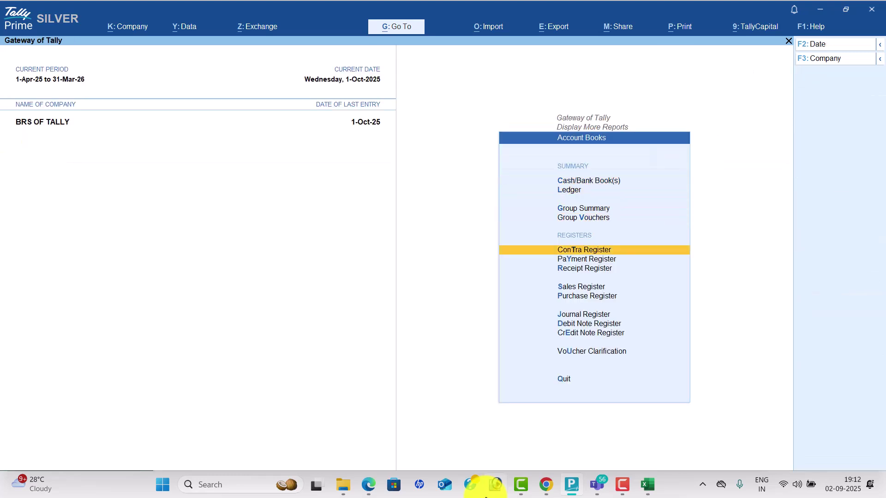
key("Down")
key("Up")
key("Up")
key("Up")
key("Up")
key("Return")
key("Escape")
key("Down")
key("Return")
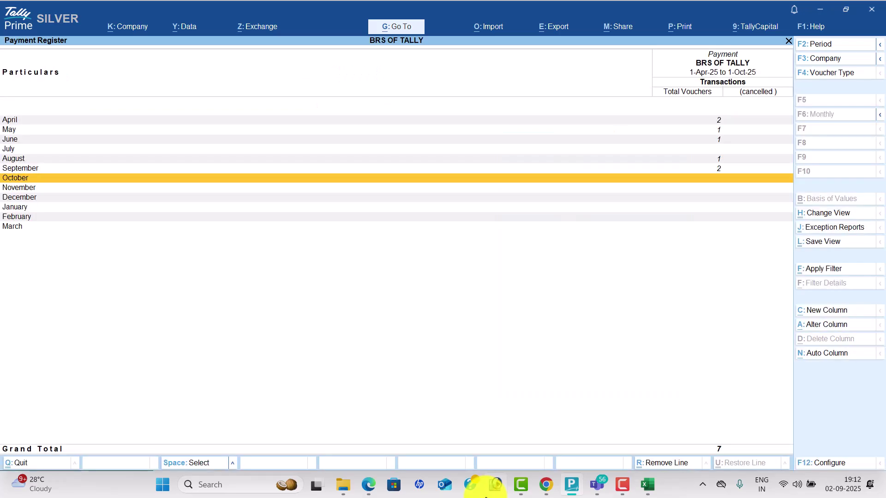
key("Escape")
View the Receipt Register and the Sales Register, and leave the account books
key("Down")
key("Return")
key("Escape")
key("Down")
key("Return")
key("Escape")
key("Escape")
Open the Statistics report and examine the voucher count for each voucher type
key("Down")
key("Return")
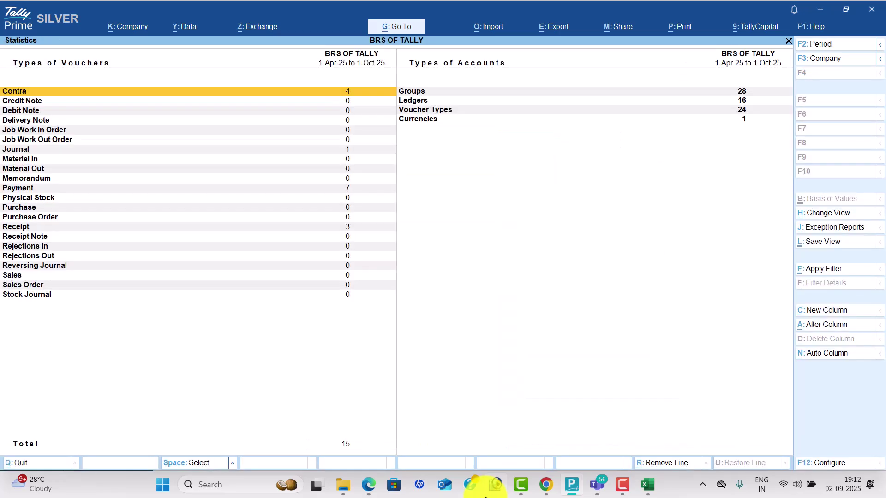
key("Down")
key("Down")
key("Down")
key("Down")
key("Down")
key("Down")
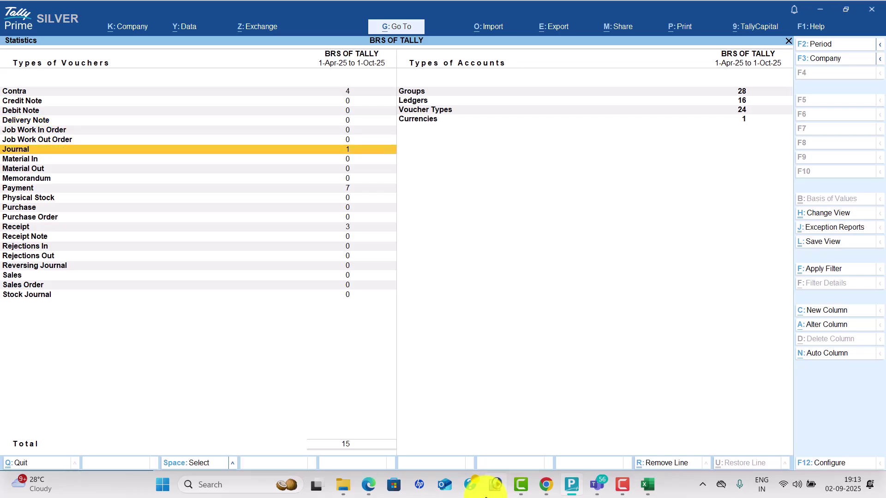
key("Down")
key("Down")
key("Down")
key("Down")
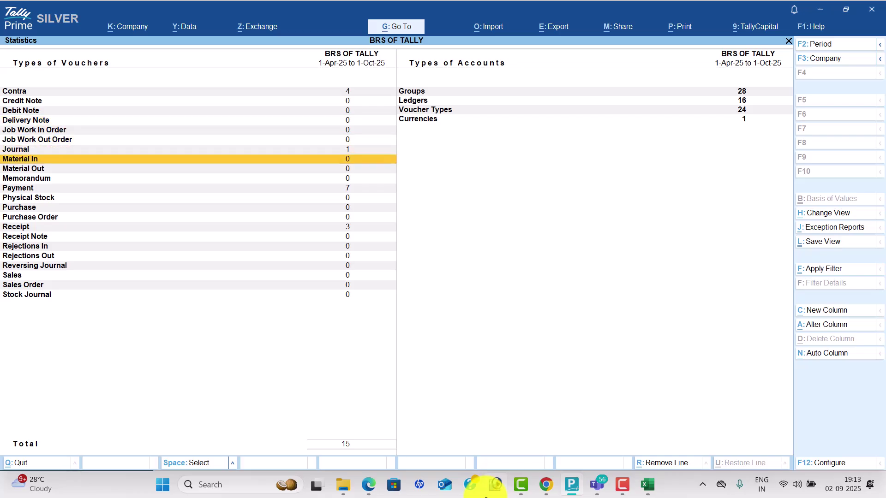
key("Down")
key("Down")
key("Down")
key("Down")
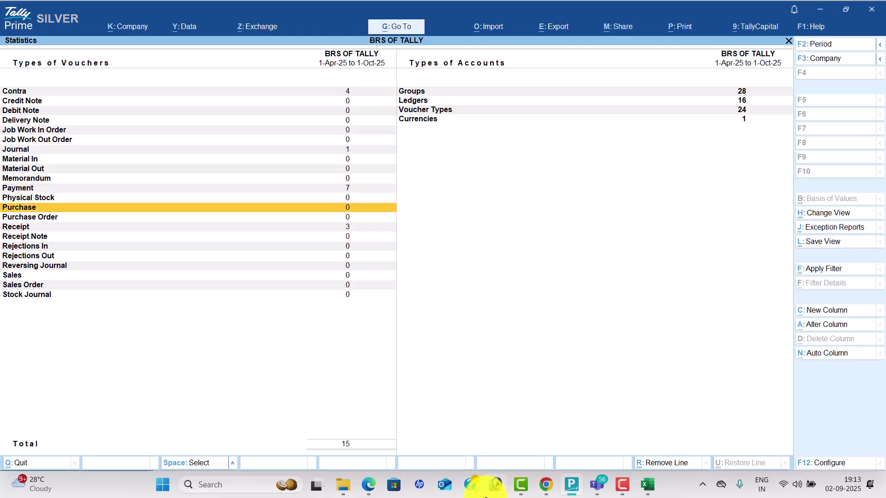
Examine the groups, ledgers, voucher types and currencies in Statistics, and return to the Gateway of Tally
key("Right")
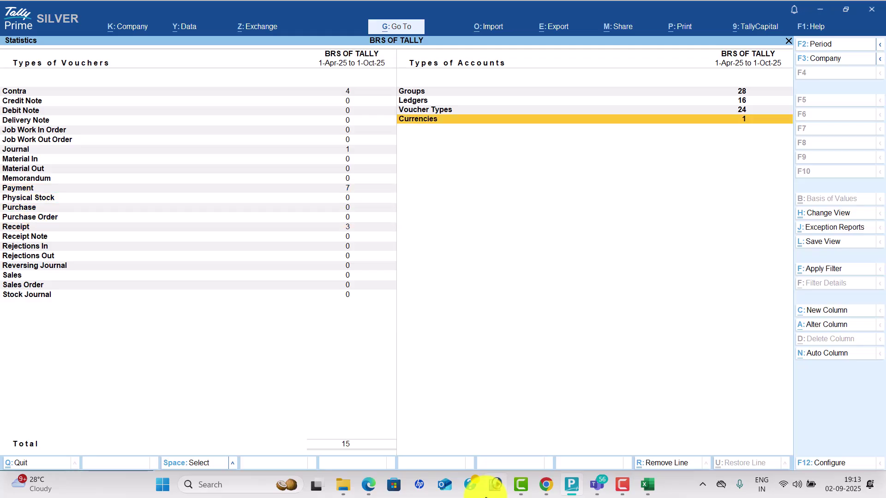
key("Up")
key("Up")
key("Up")
key("Down")
key("Down")
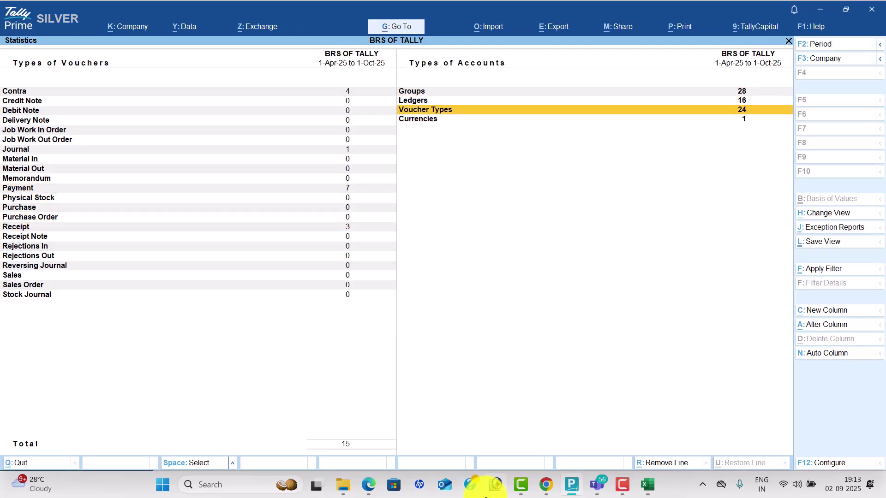
key("Down")
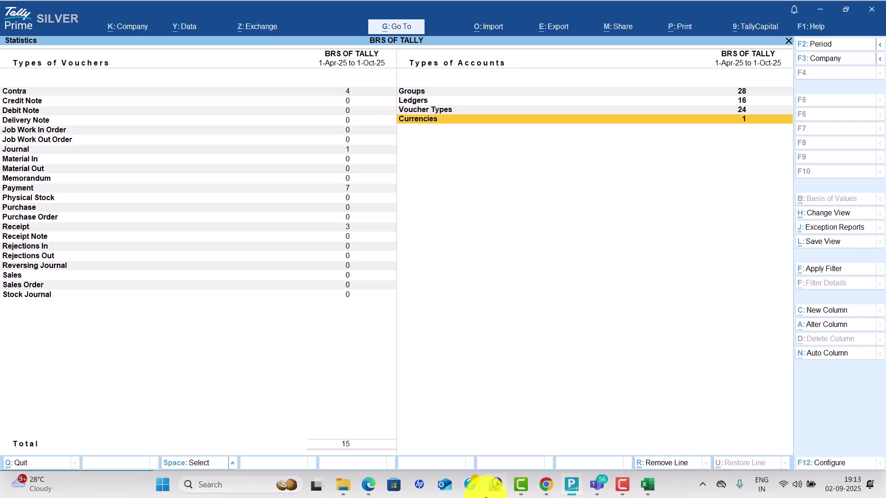
key("Escape")
key("Escape")
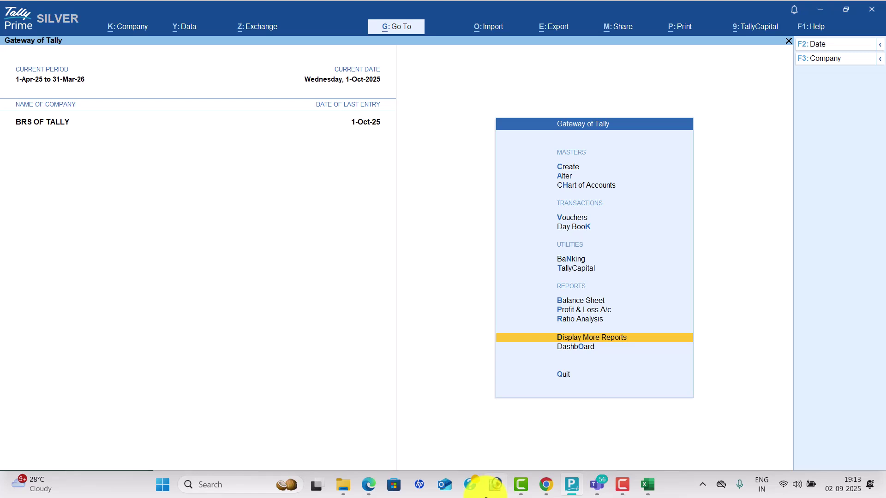
Open the Banking utilities from the Gateway of Tally
key("Up")
key("Up")
key("Up")
key("Up")
key("Up")
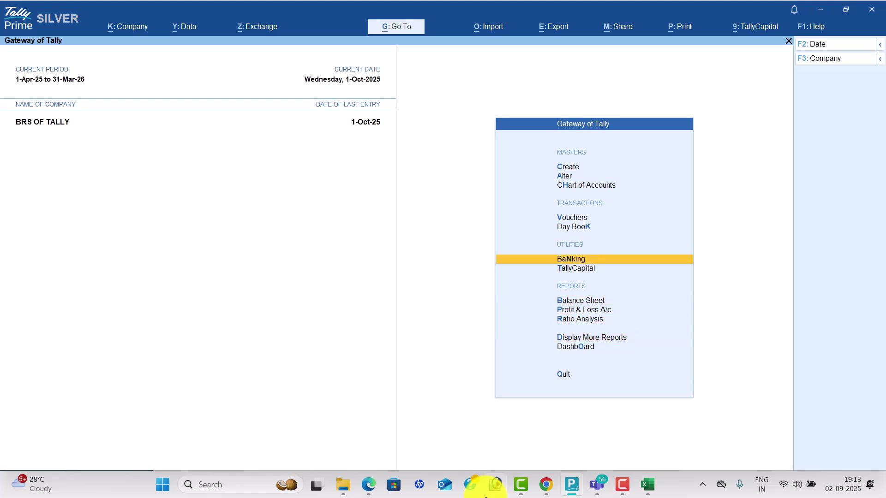
key("Return")
Examine the bank-wise Cheque Register for Syndicate Bank and Union Bank
key("Down")
key("Down")
key("Down")
key("Down")
key("Down")
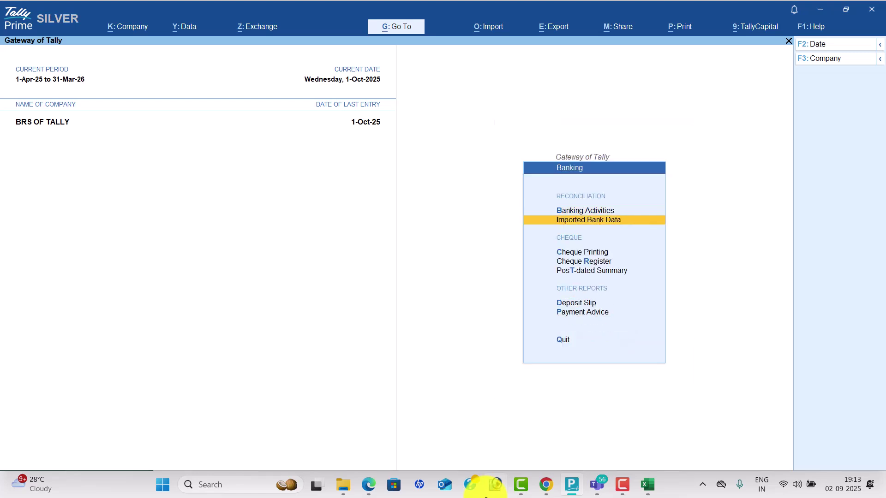
key("Up")
key("Up")
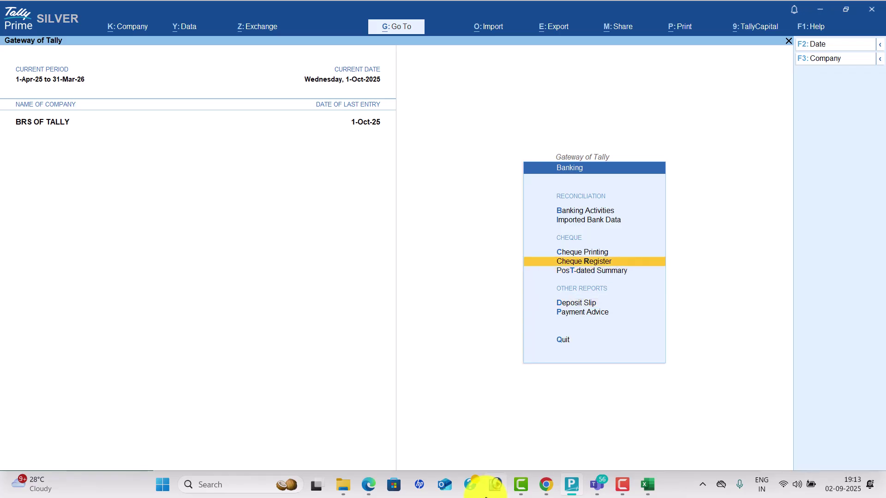
key("Return")
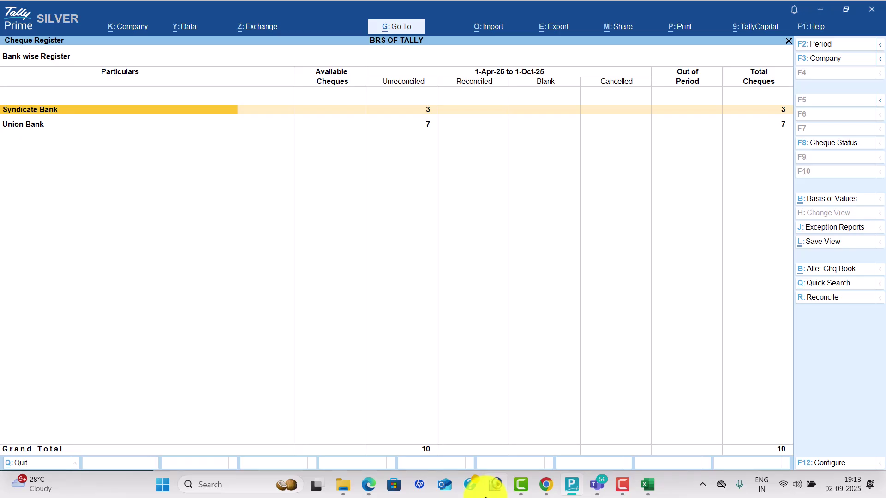
key("Down")
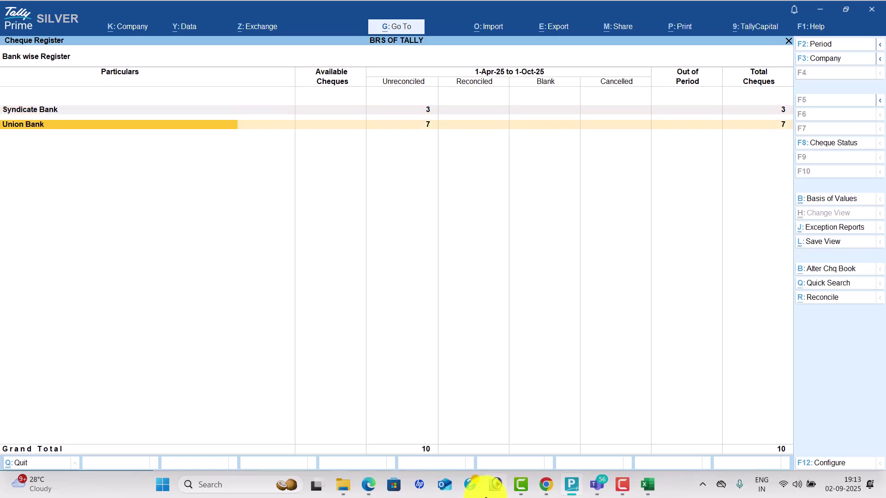
key("Escape")
View the cheque Deposit Slip for Syndicate Bank and switch it to Union Bank
key("Down")
key("Down")
key("Return")
key("Return")
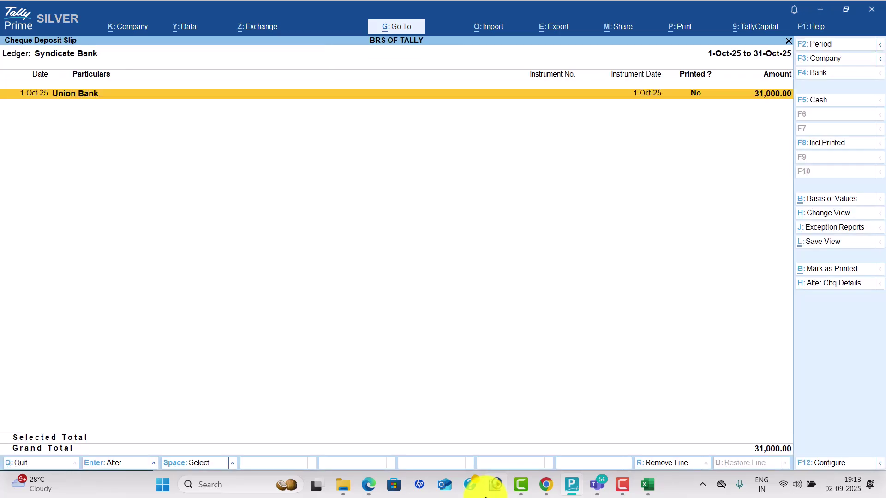
key("F4")
key("Down")
key("Return")
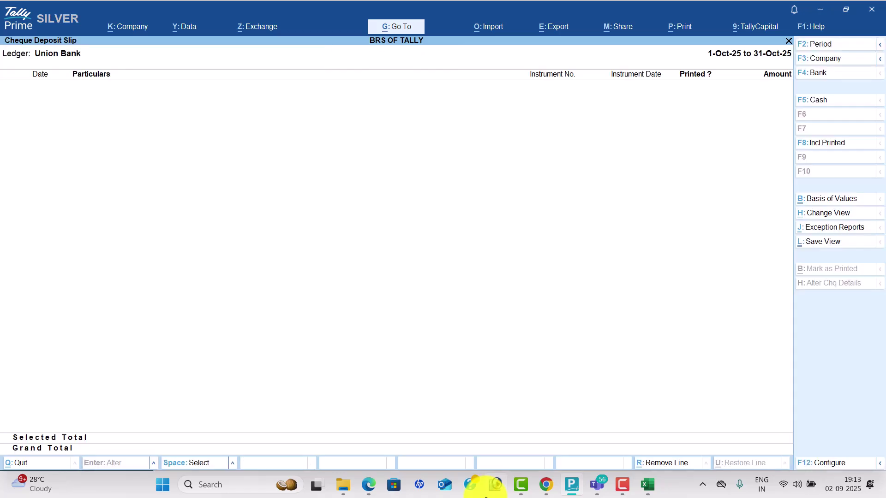
key("Escape")
key("Escape")
Open Cheque Printing from the Banking utilities and close it again
key("Up")
key("Up")
key("Up")
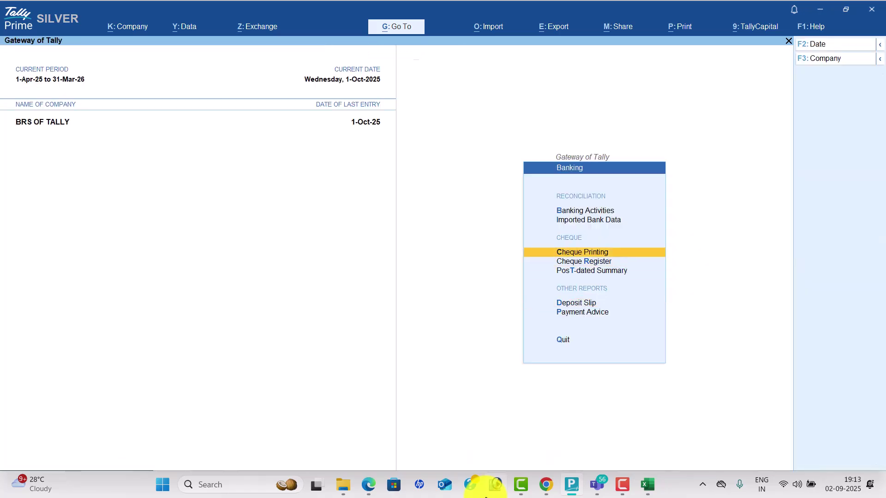
key("Return")
key("Escape")
key("Escape")
View the Banking Activities report with the reconciliation status of both banks
key("Up")
key("Up")
key("Return")
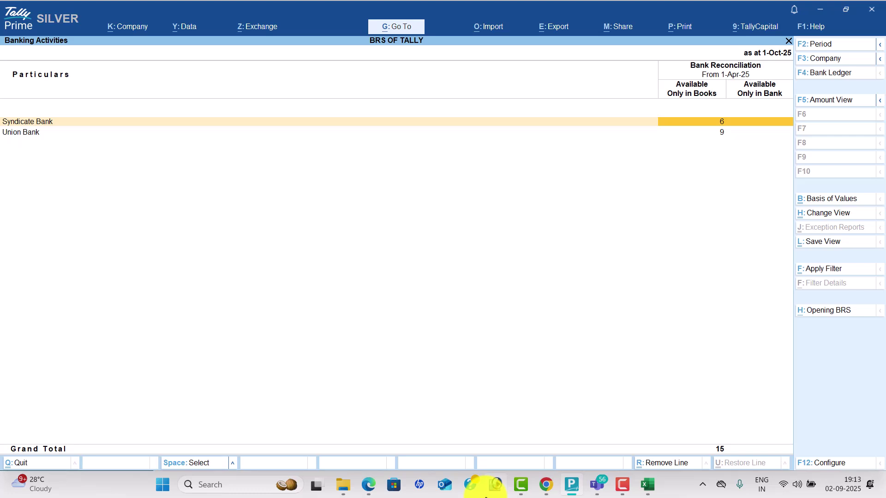
key("Escape")
Expand the Cheque Register to detailed view and open the manual bank reconciliation for Syndicate Bank
key("Down")
key("Down")
key("Down")
key("Return")
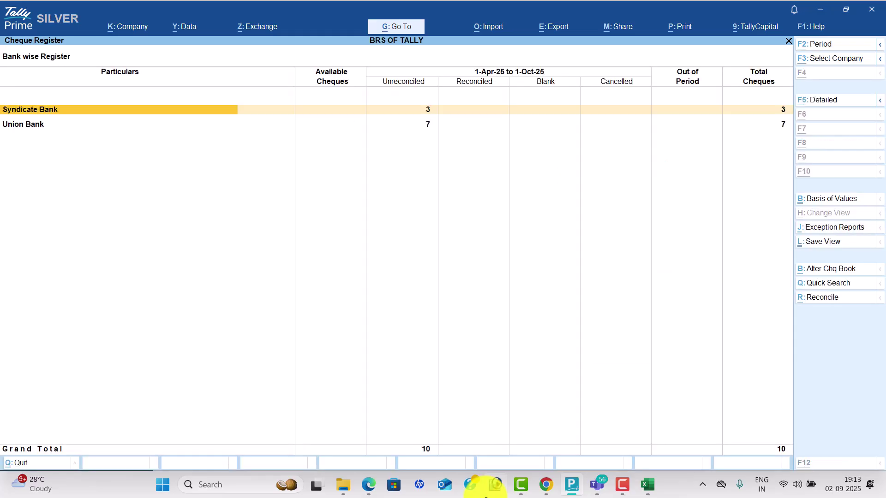
key("alt+F5")
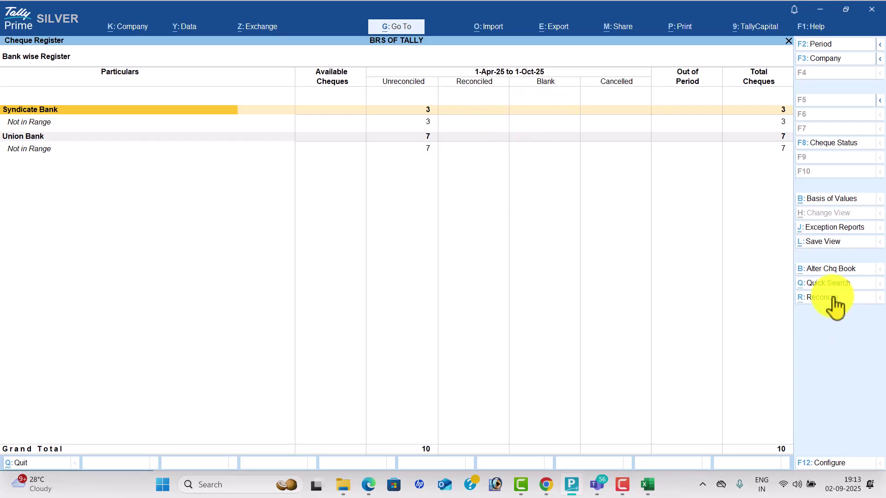
left_click(823, 299)
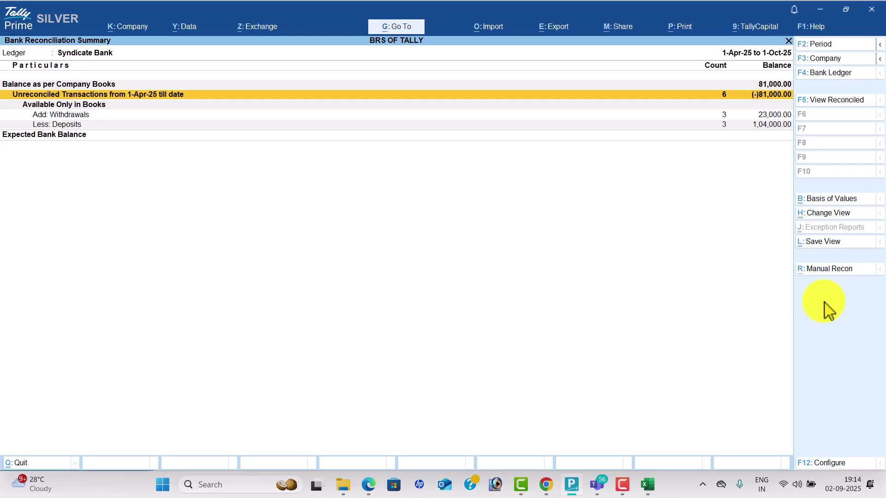
left_click(826, 272)
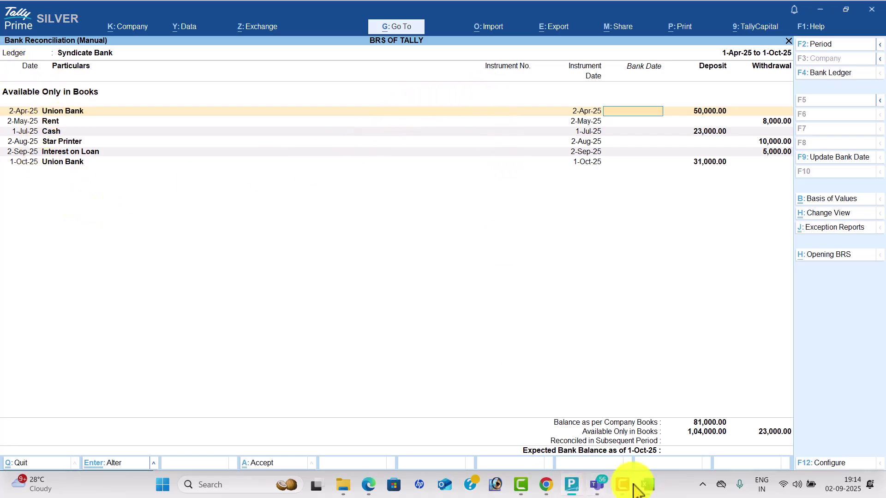
Switch to Chrome and search Google for "state bank cheques" in a new tab
left_click(546, 483)
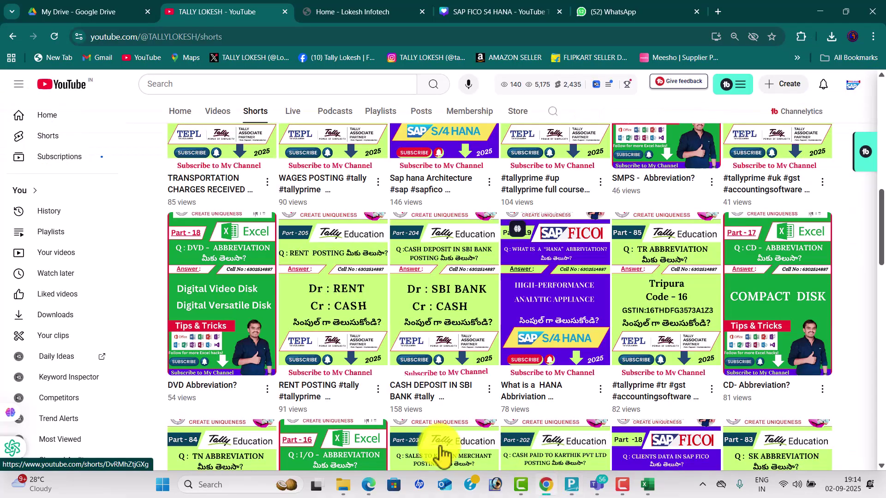
left_click(714, 13)
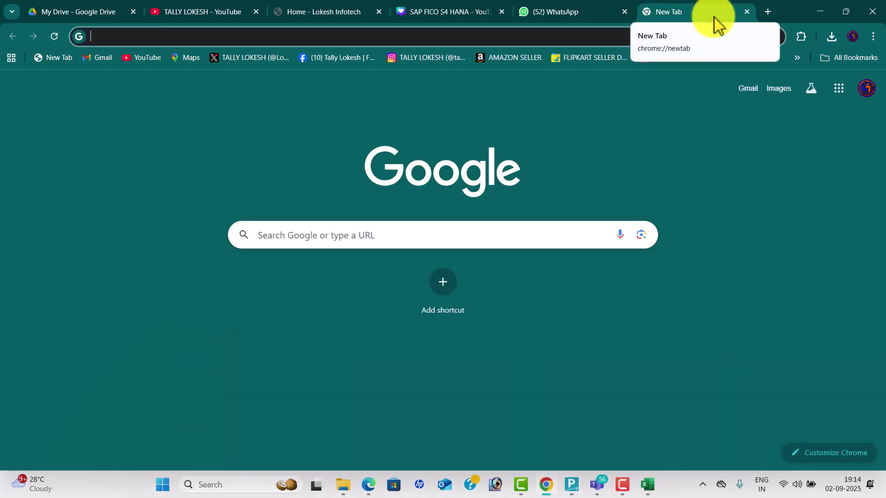
type("state bank ")
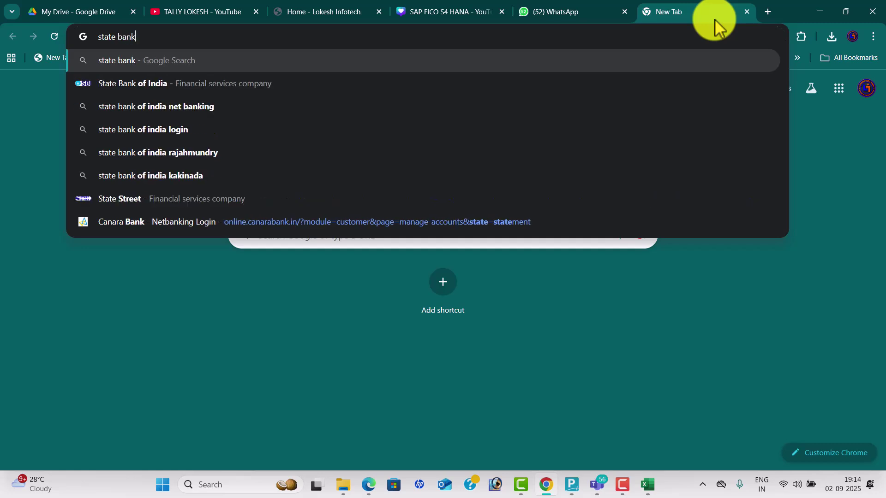
type("chequ")
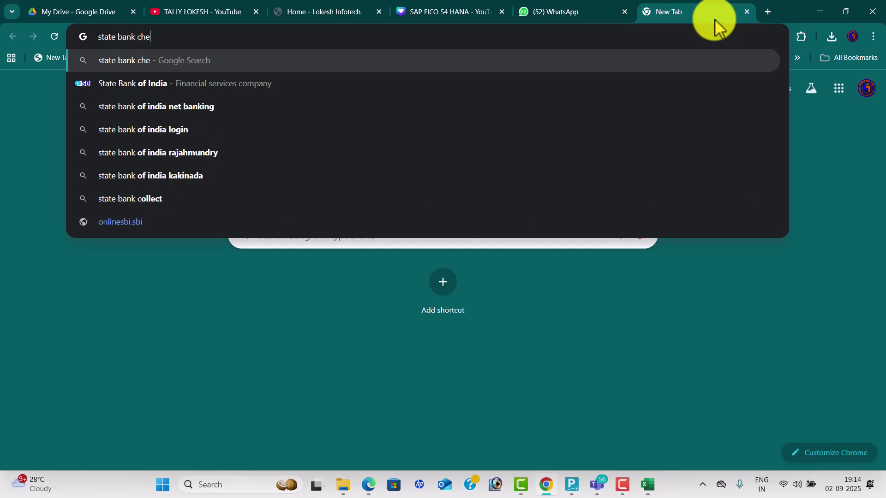
type("es")
key("Return")
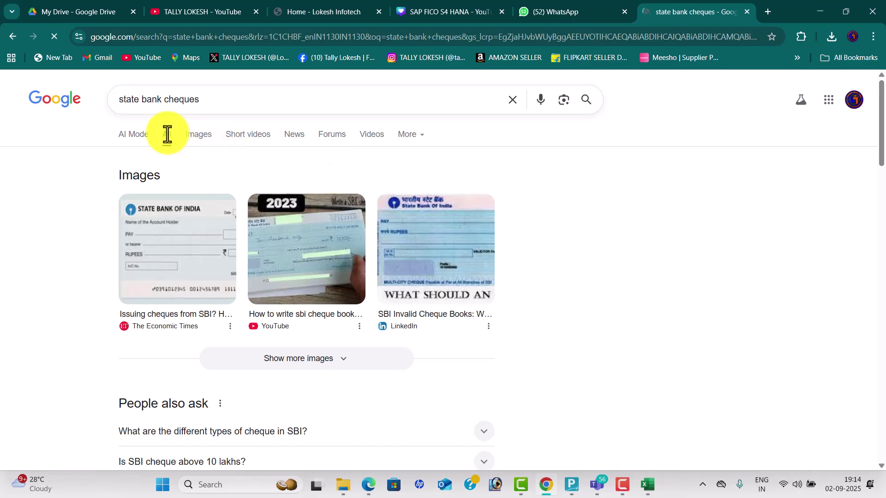
View the image results for state bank cheques and open the Scribd sample "Sbi Cheque | PDF" in preview
left_click(203, 135)
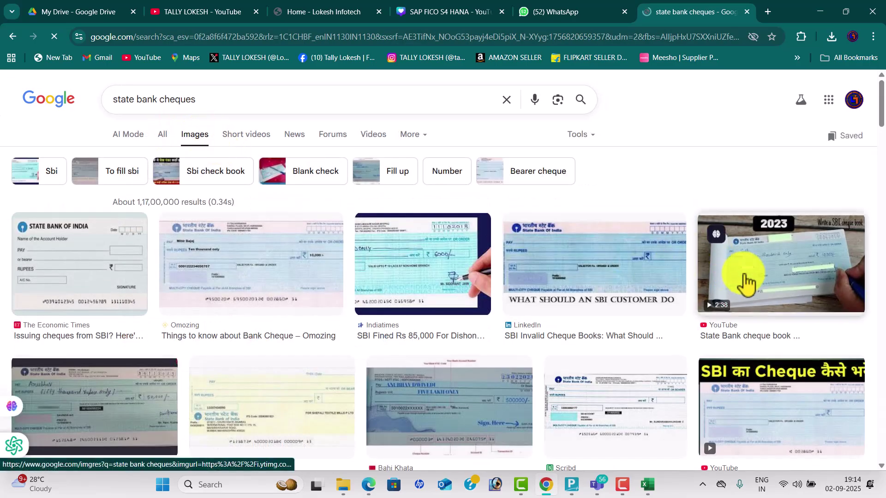
scroll(737, 282, "down", 2)
left_click(617, 337)
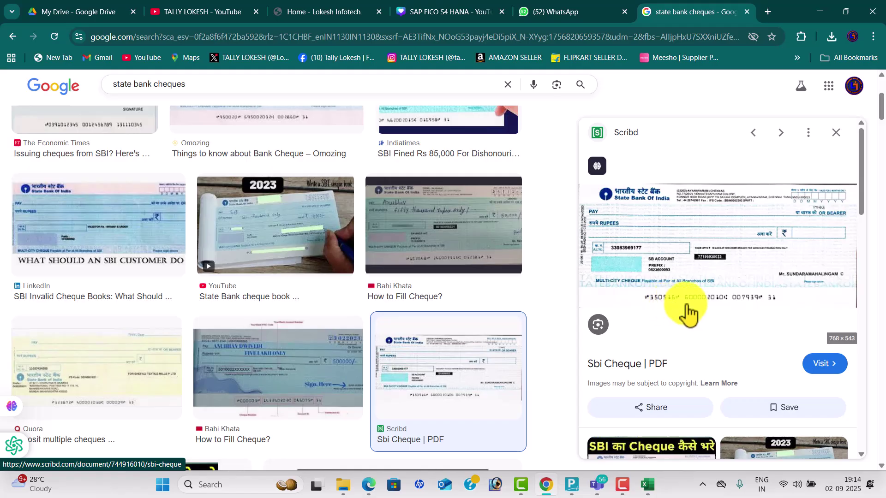
Switch to TallyPrime and enter Syndicate Bank bank dates of 3-Apr-25 for Union Bank, 3-May-25 for Rent and 2-Jul-25 for Cash
key("alt+Tab")
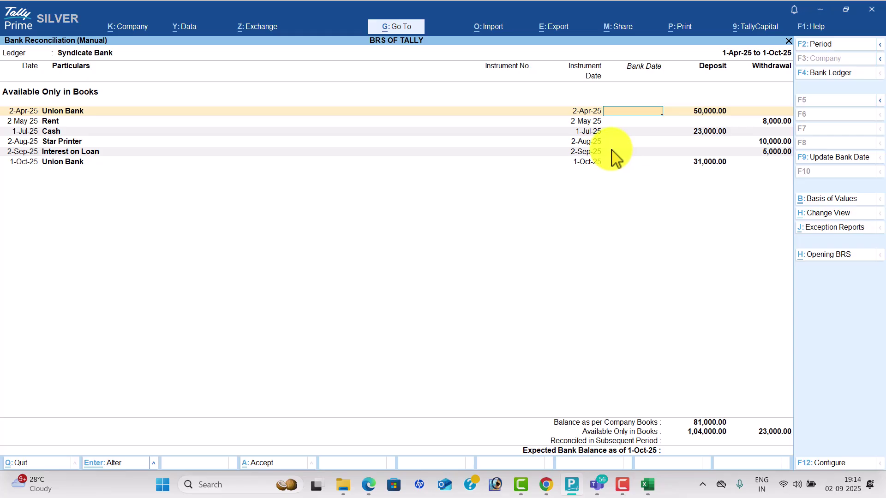
type("3-4")
key("Return")
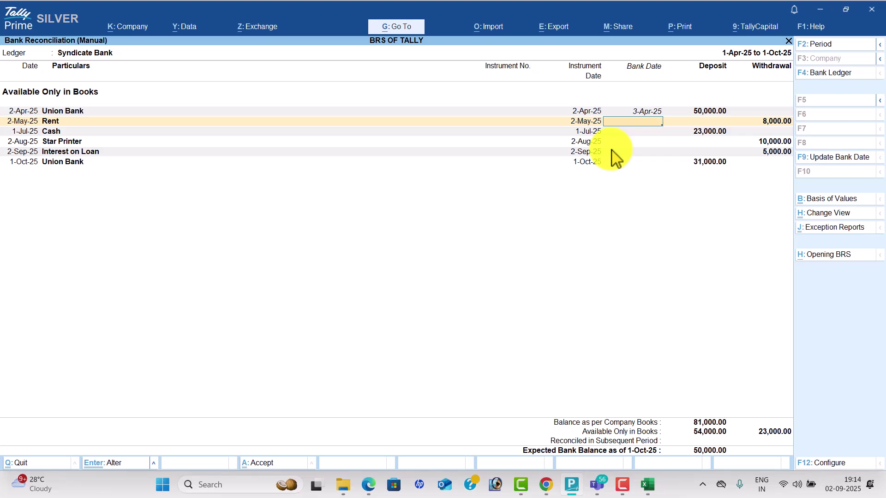
type("3-5")
key("Return")
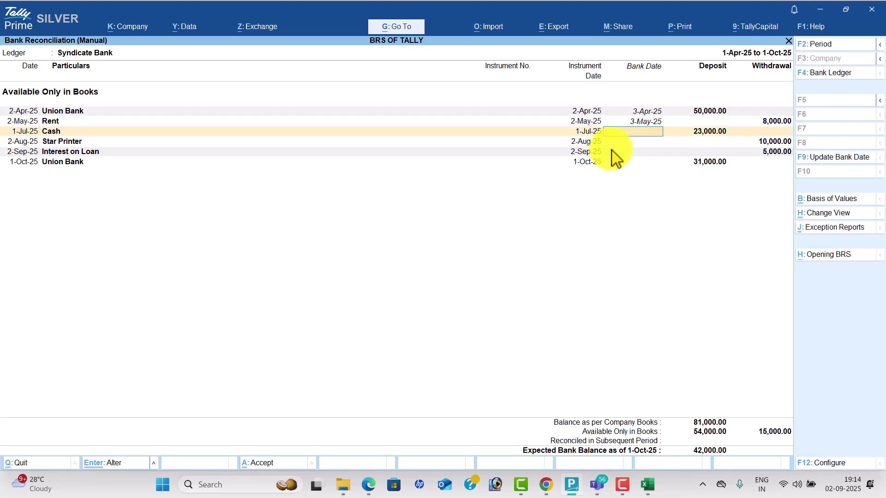
type("2-7")
key("Return")
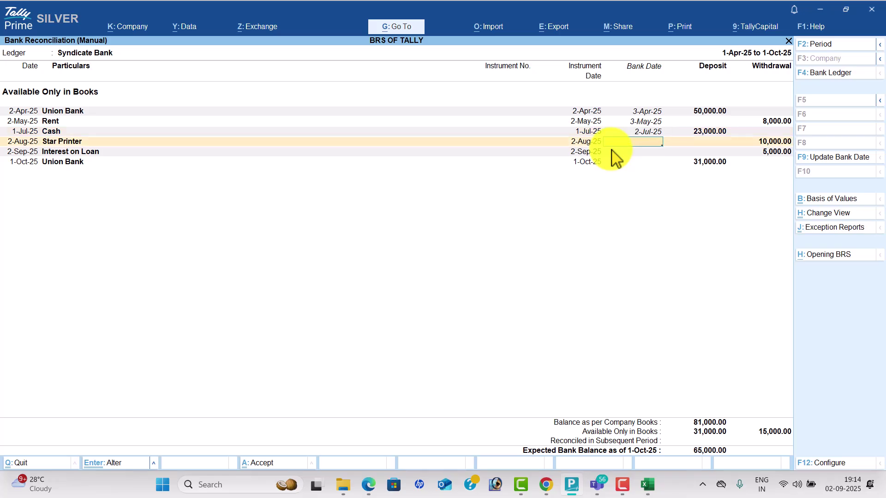
Enter bank dates of 3-Aug-25 for Star Printer, 3-Sep-25 for Interest on Loan and 2-Oct-25 for Union Bank, and accept the reconciliation
type("3-8")
key("Return")
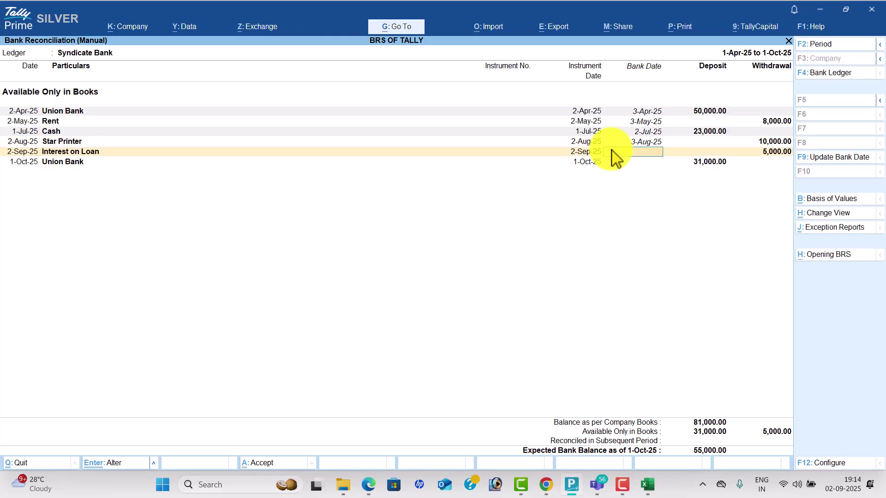
type("3-9")
key("Return")
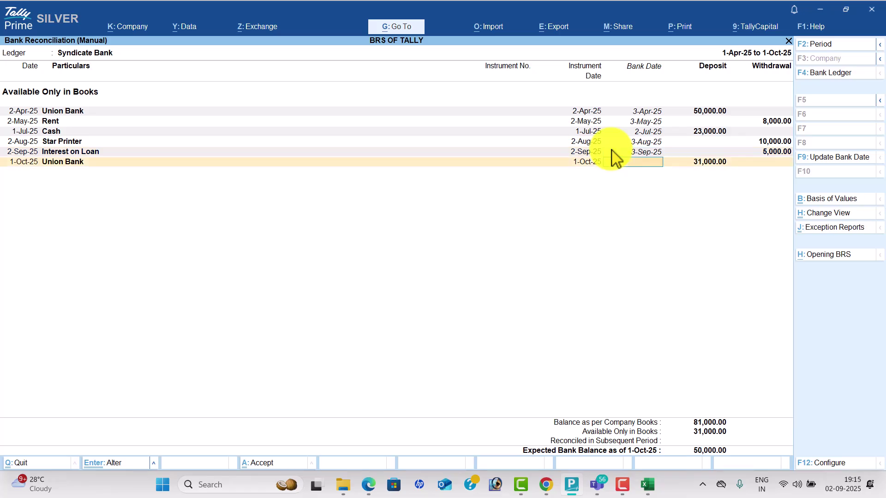
type("2-10")
key("Return")
key("Return")
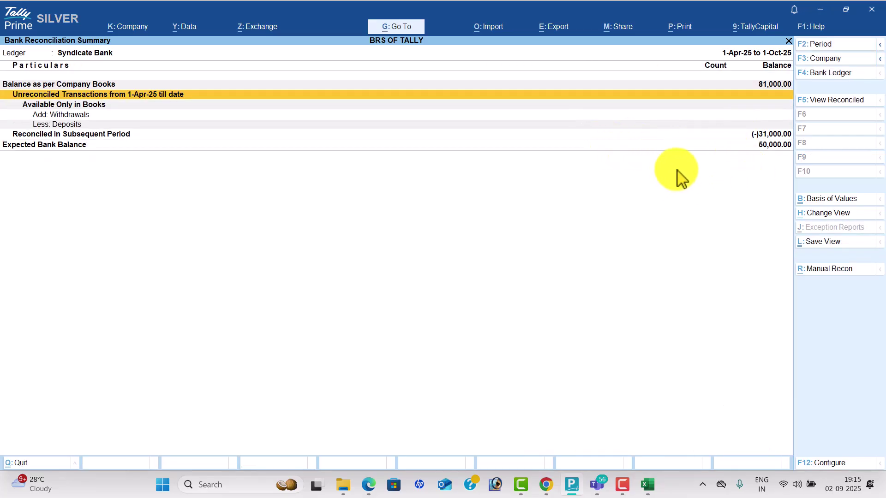
Review the Syndicate Bank reconciliation summary and return to the Cheque Register
key("Down")
key("Down")
key("Down")
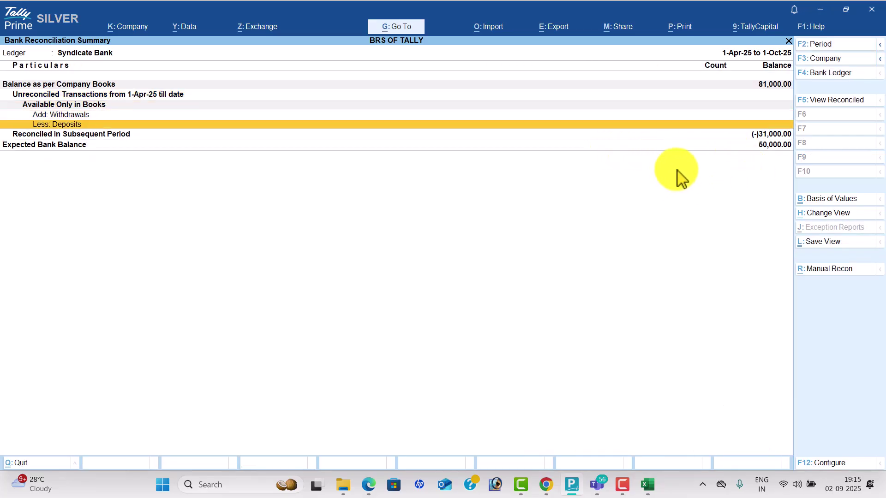
key("Escape")
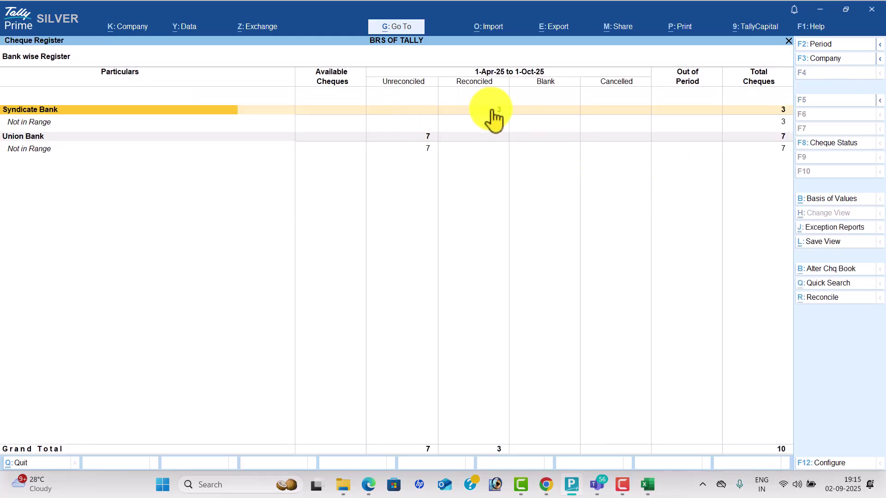
Open Union Bank's reconciliation from the Cheque Register, view its unreconciled transactions and start manual reconciliation
key("Down")
key("Down")
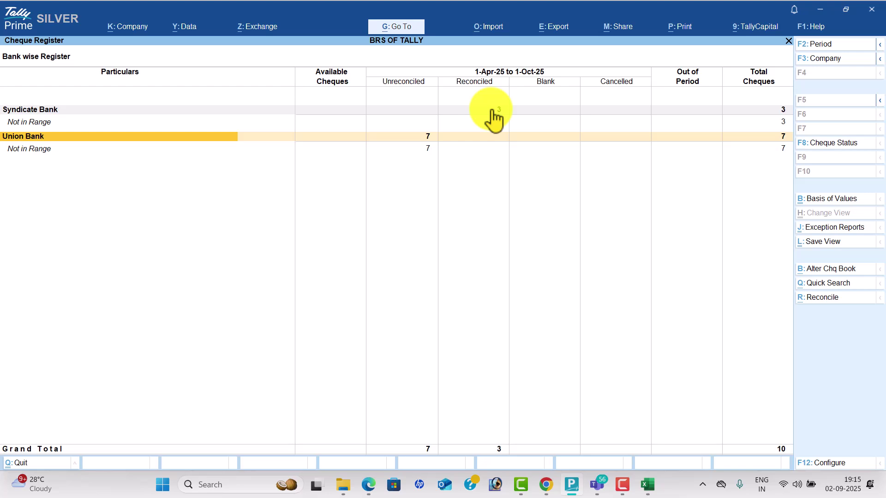
left_click(823, 299)
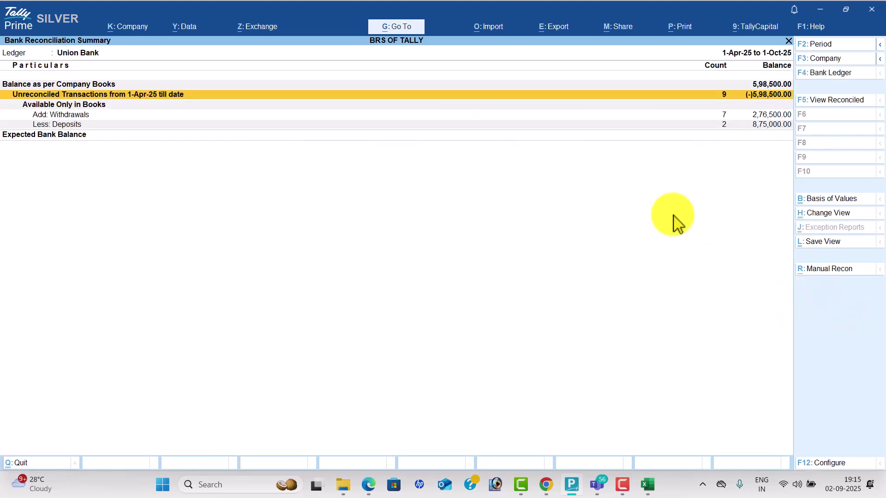
key("Return")
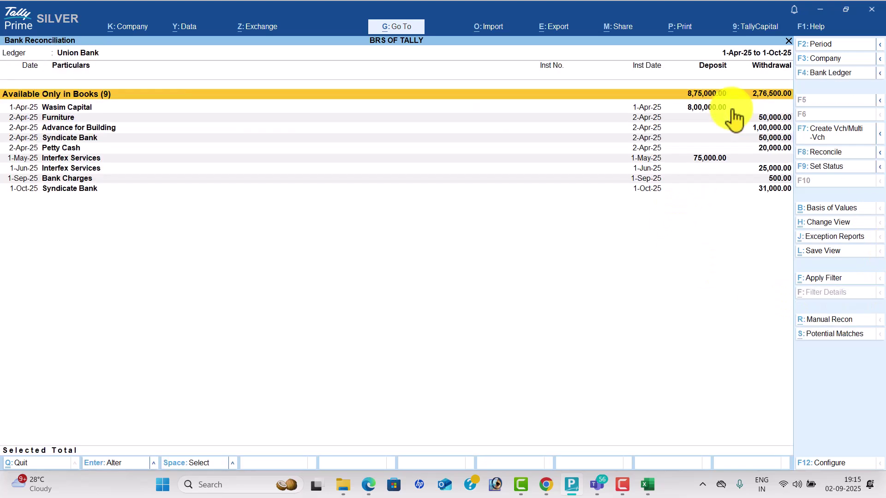
key("Escape")
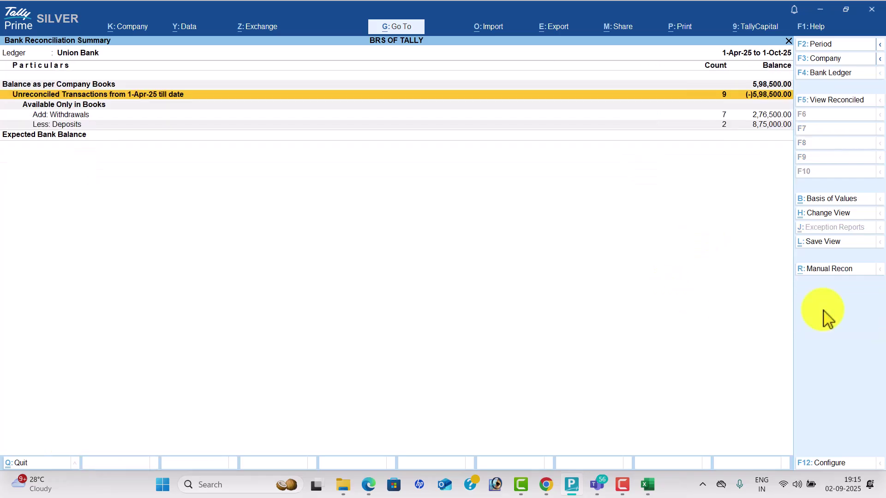
left_click(831, 270)
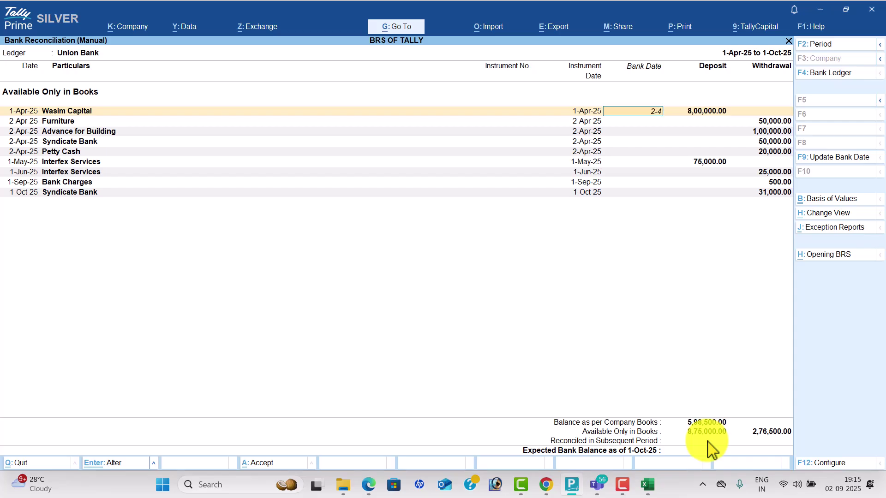
Enter Union Bank bank dates of 2-Apr-25 for the capital deposit and 3-Apr-25 for Furniture, Advance for Building, Syndicate Bank and Petty Cash
key("Return")
type("3-4")
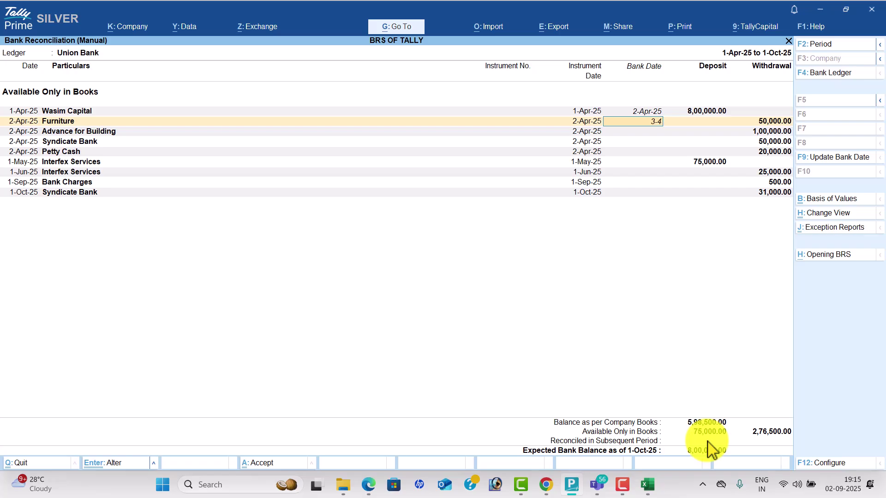
key("Return")
type("3-4")
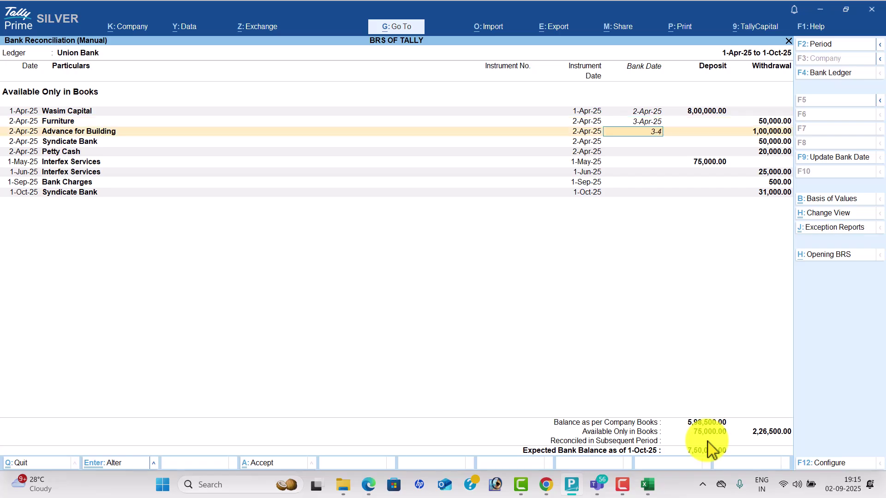
key("Return")
type("3-4")
key("Return")
type("3-4")
key("Return")
Date the Interfex Services entries 2-May-25 and 2-Jun-25, Bank Charges 2-Sep-25 and Syndicate Bank 2-Oct-25, and accept the reconciliation
type("2-5")
key("Return")
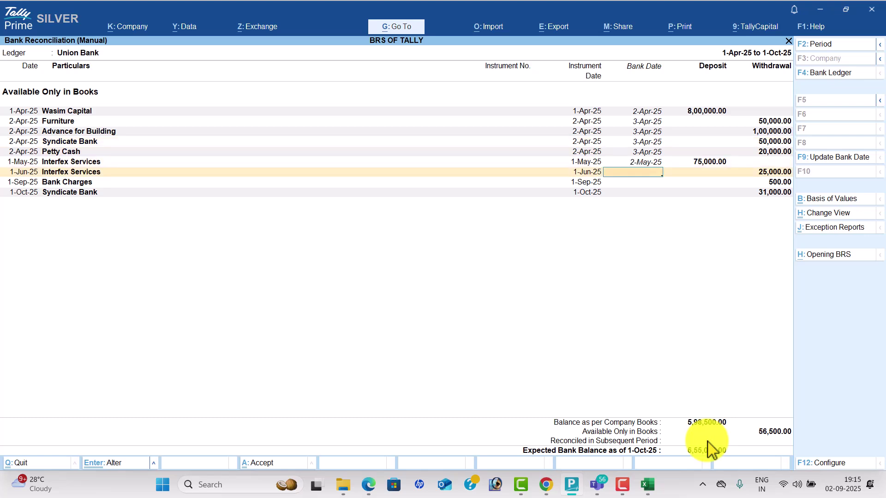
type("2-6")
key("Return")
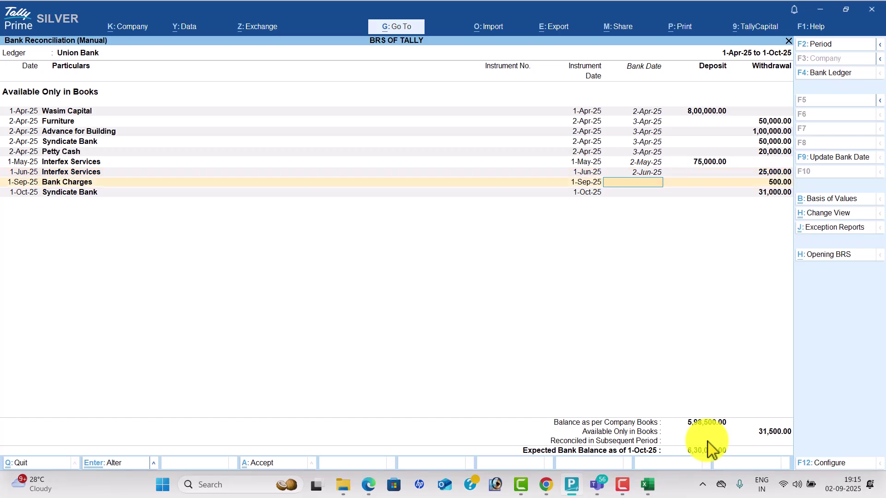
type("2-9")
key("Return")
type("2-10")
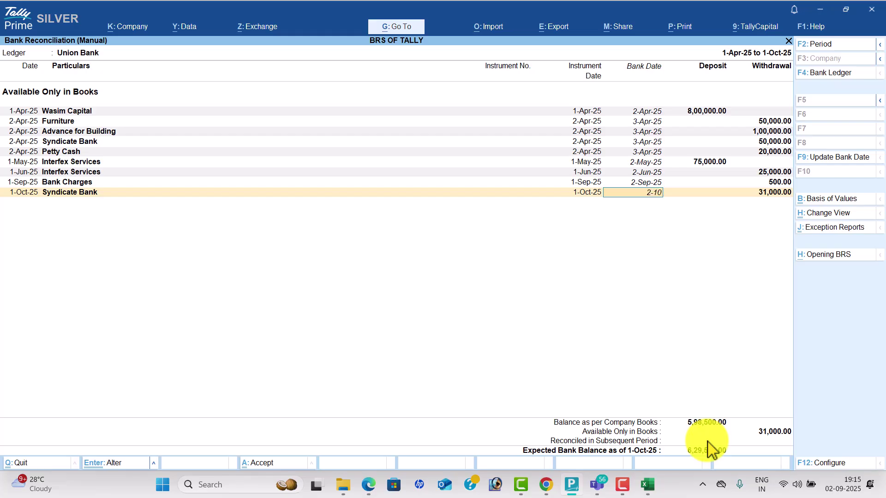
key("Return")
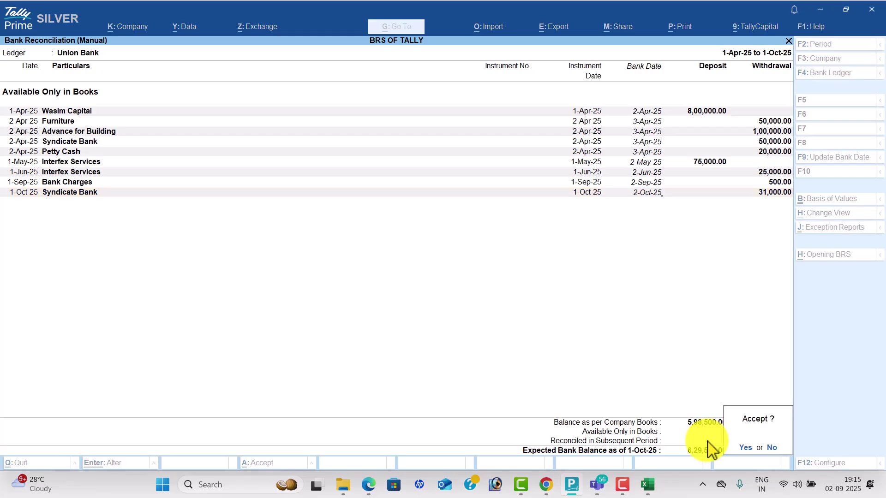
key("y")
key("Escape")
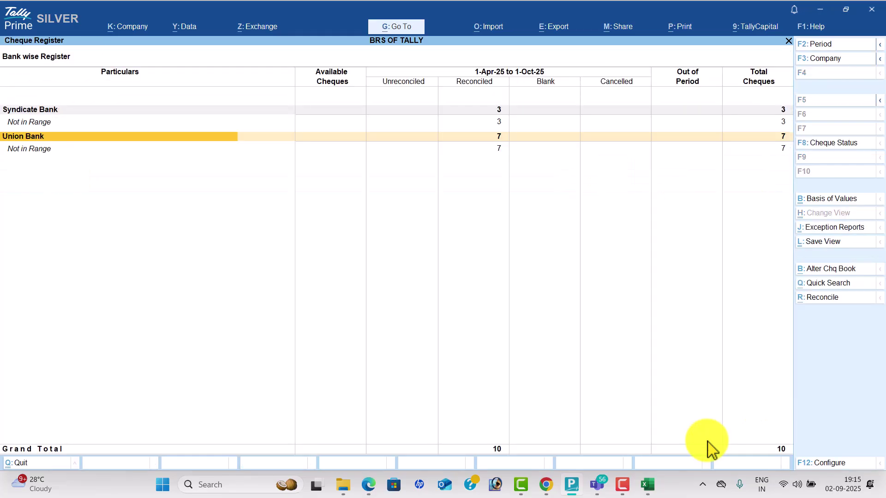
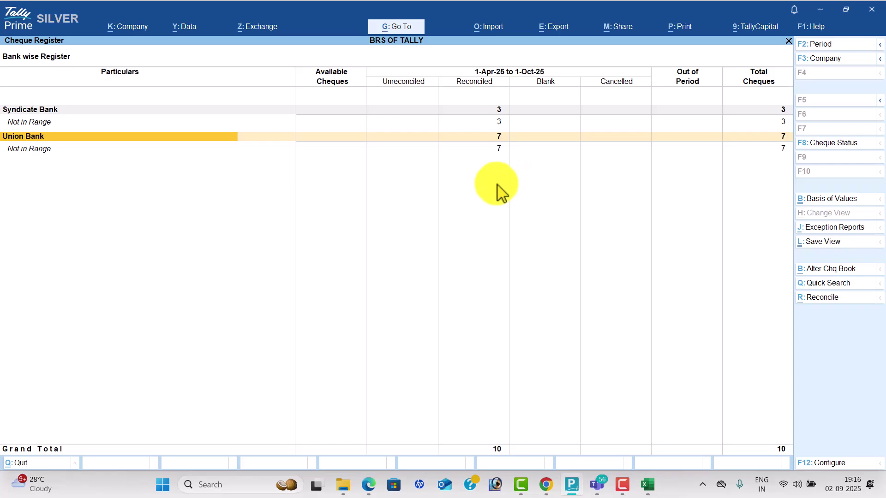
Close the Cheque Register and return to the Gateway of Tally without quitting
key("Escape")
key("Escape")
key("Escape")
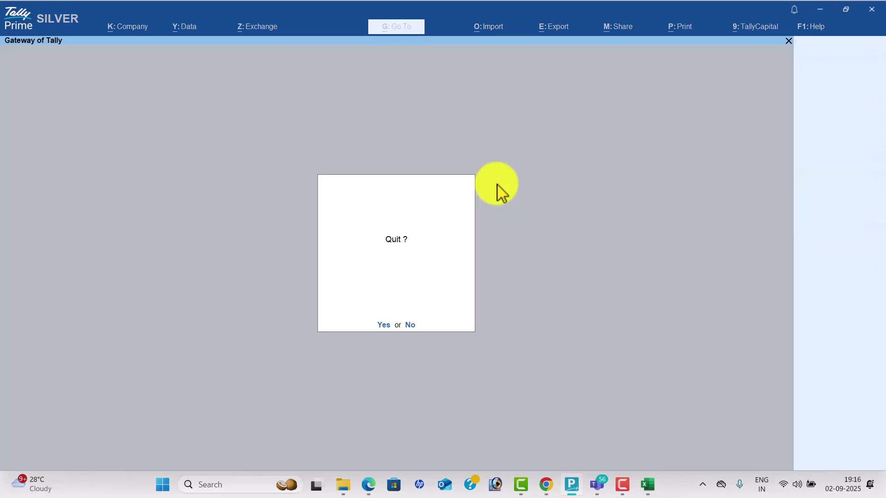
key("n")
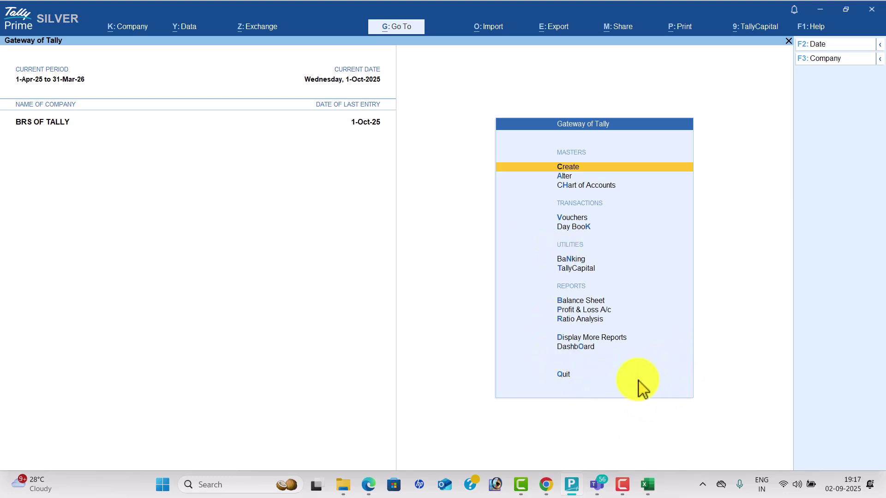
Switch to the TALLY TEST workbook in Excel and enter "DATA BACK UP" in cell D23
left_click(546, 406)
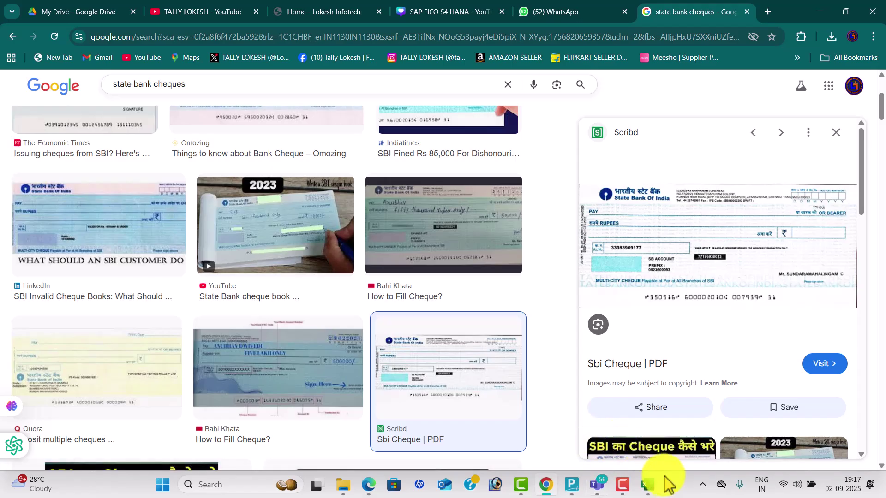
left_click(648, 485)
scroll(505, 424, "down", 4)
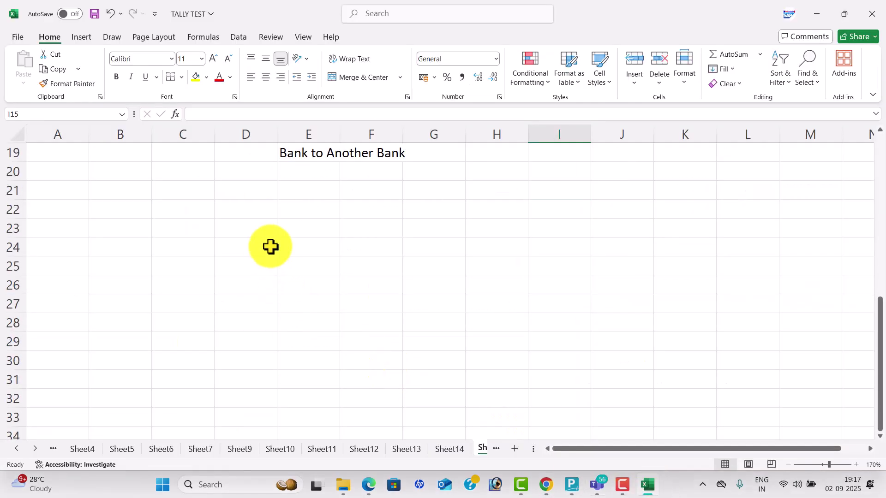
double_click(268, 233)
type("DAA")
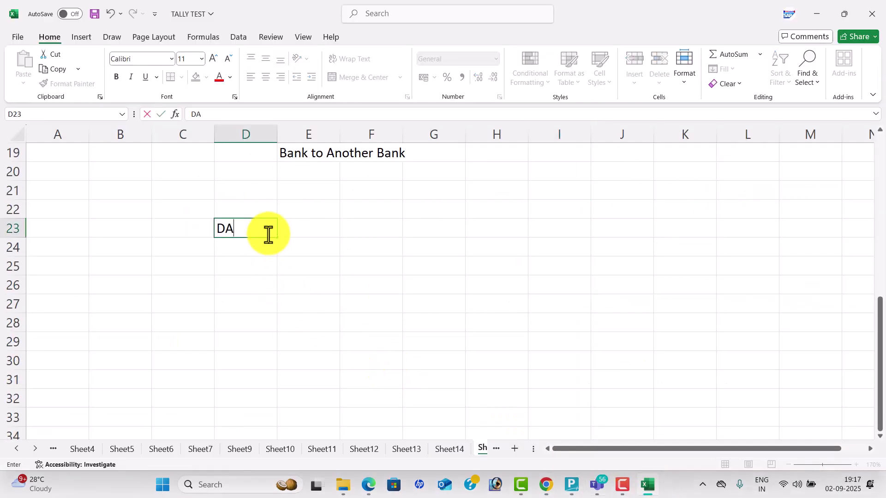
key("BackSpace")
type("TA BACK UP")
key("Return")
key("Return")
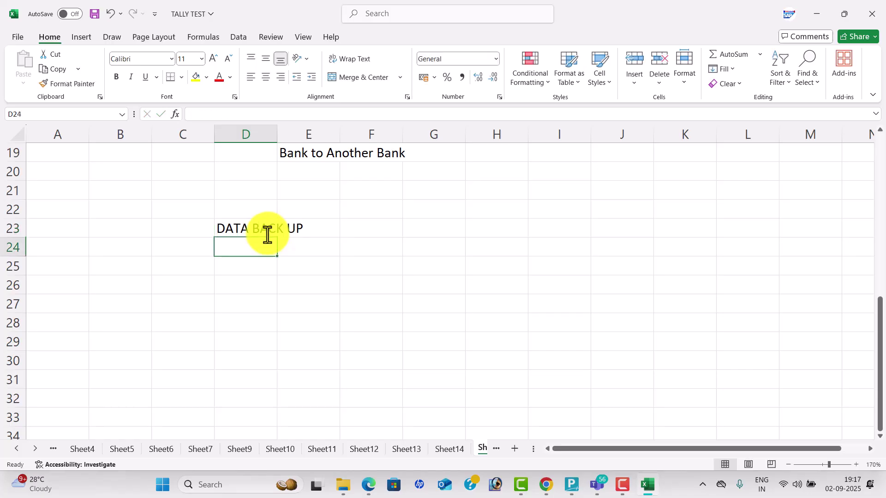
Enter "RESTORE" in cell D25 and auto-fit the width of column D
type("re")
key("BackSpace")
key("BackSpace")
type("RESTORE")
key("Return")
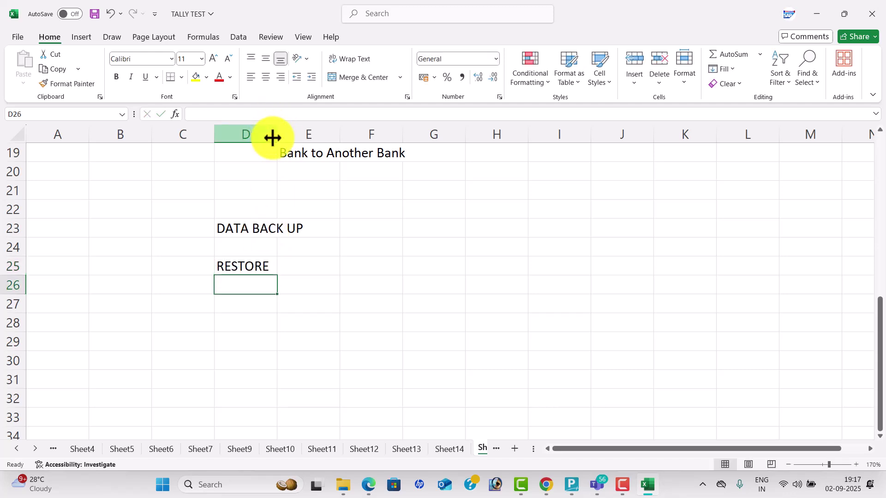
double_click(277, 135)
left_click(309, 147)
Fill the DATA BACK UP and RESTORE cells, D23 and D25, with yellow
left_click(279, 225)
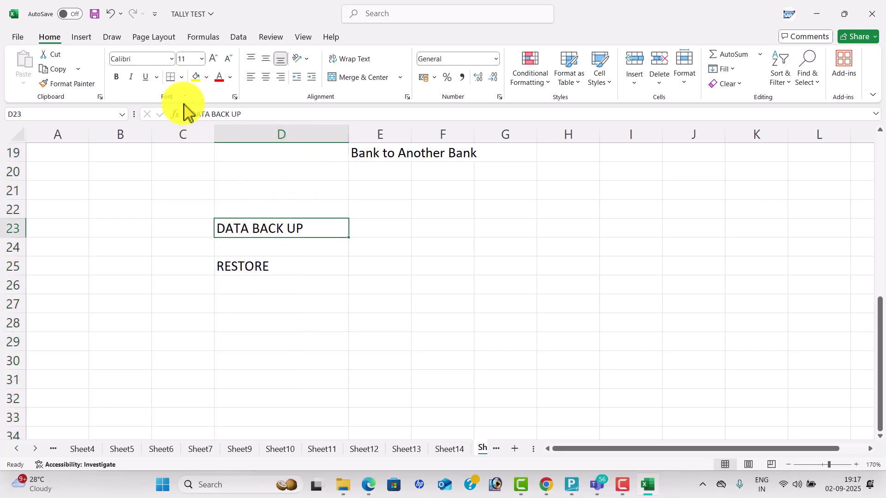
left_click(196, 77)
left_click(243, 260)
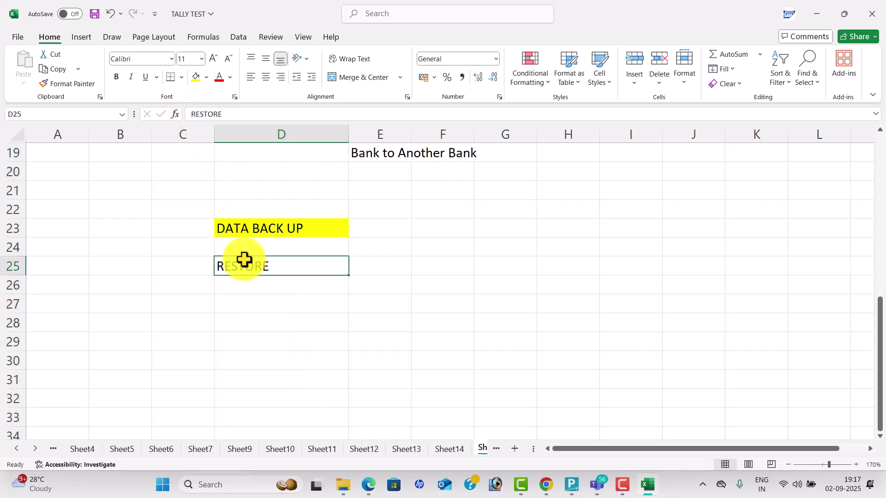
left_click(196, 77)
left_click(403, 230)
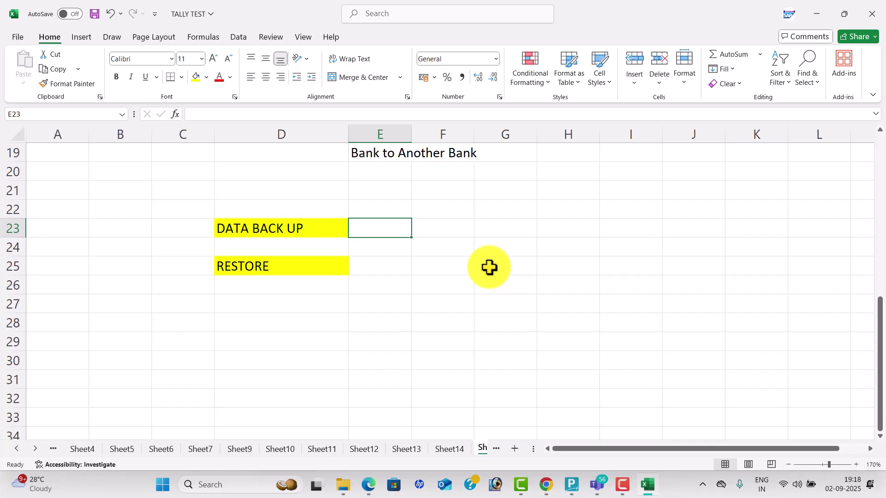
left_click(339, 263)
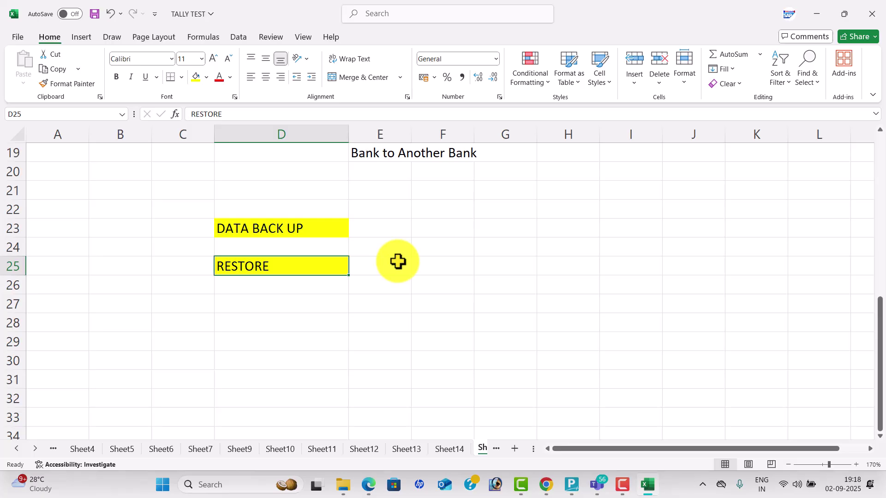
Switch to TallyPrime and shut the company BRS OF TALLY
left_click(441, 251)
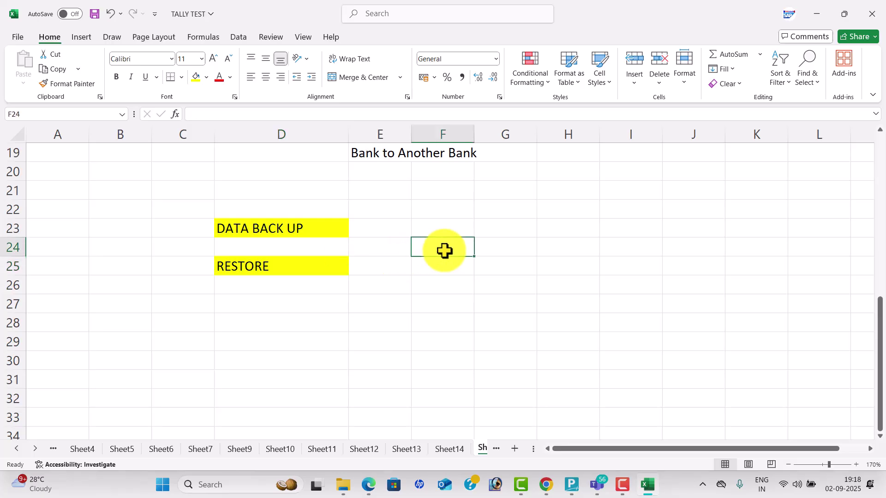
left_click(572, 485)
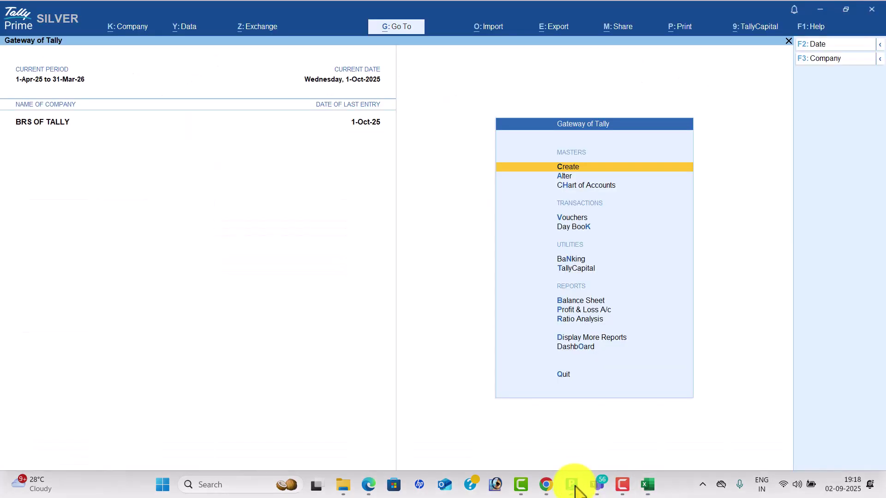
left_click(834, 59)
key("Up")
key("Return")
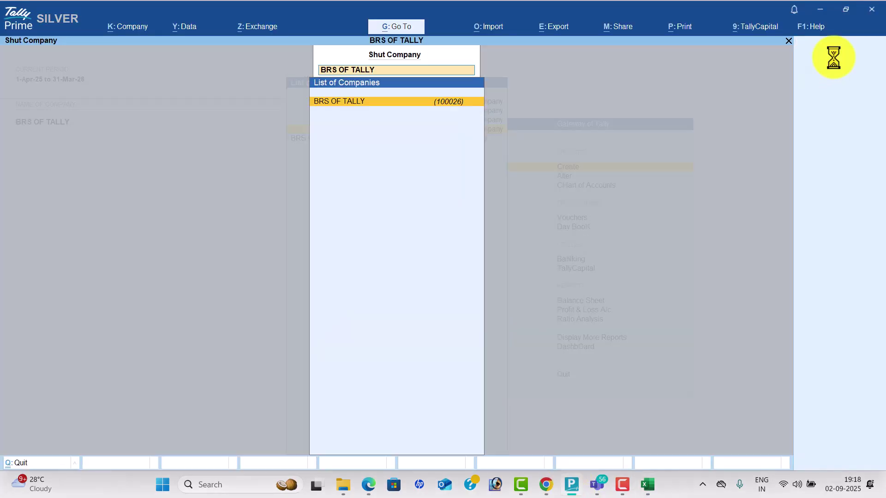
key("Return")
key("Return")
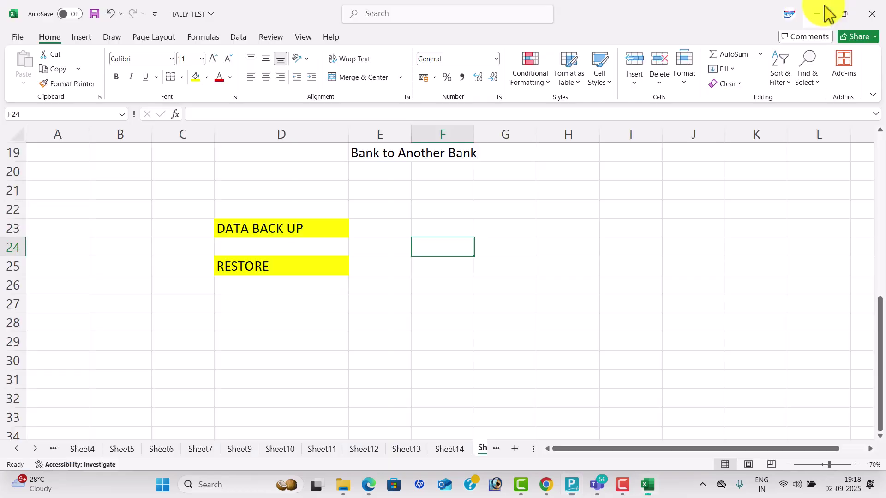
Clear the desktop by minimising the open program windows and closing the Updated Material Tally folder
left_click(822, 9)
left_click(822, 11)
left_click(823, 12)
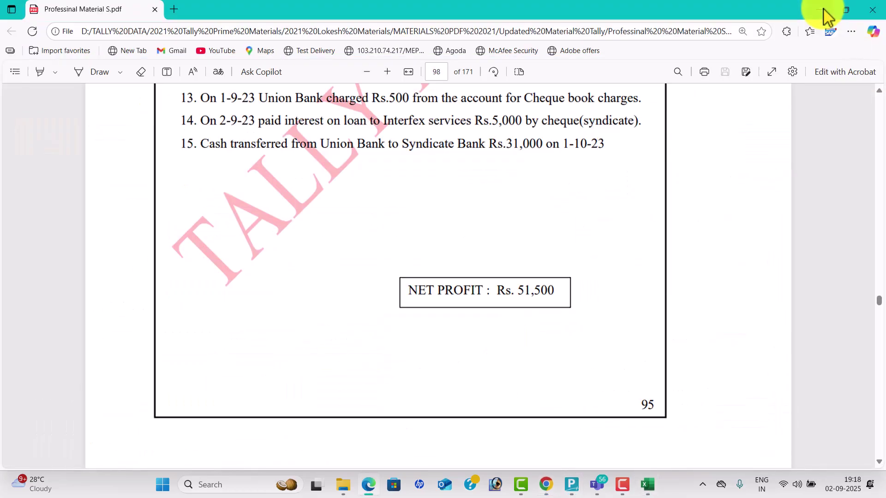
left_click(823, 9)
left_click(825, 8)
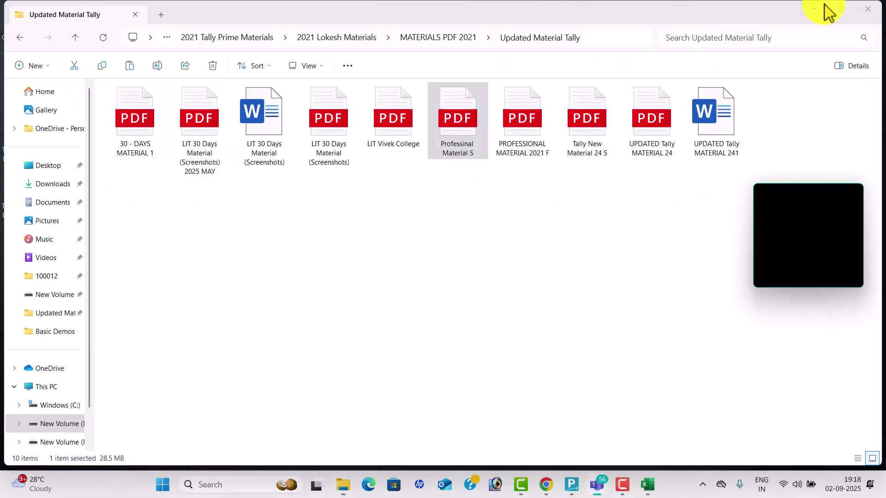
left_click(867, 10)
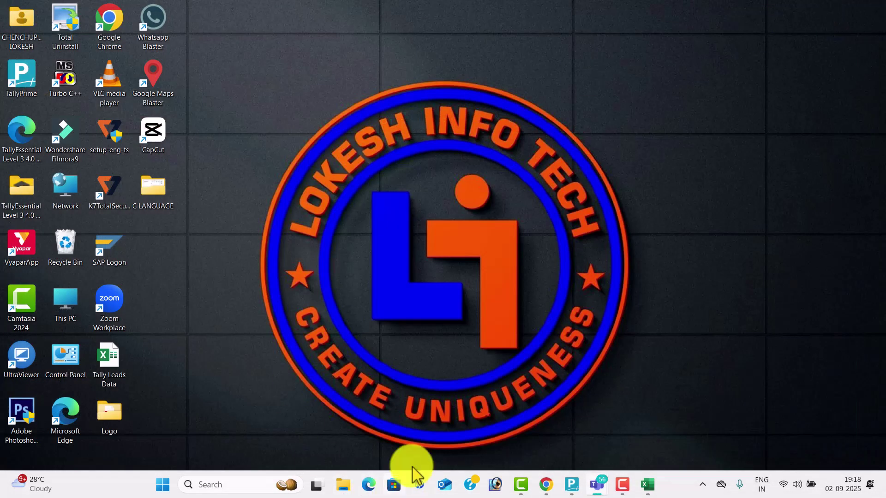
Create a desktop folder named "DATA BACK UP 02-09-25" and switch back to TallyPrime
right_click(199, 105)
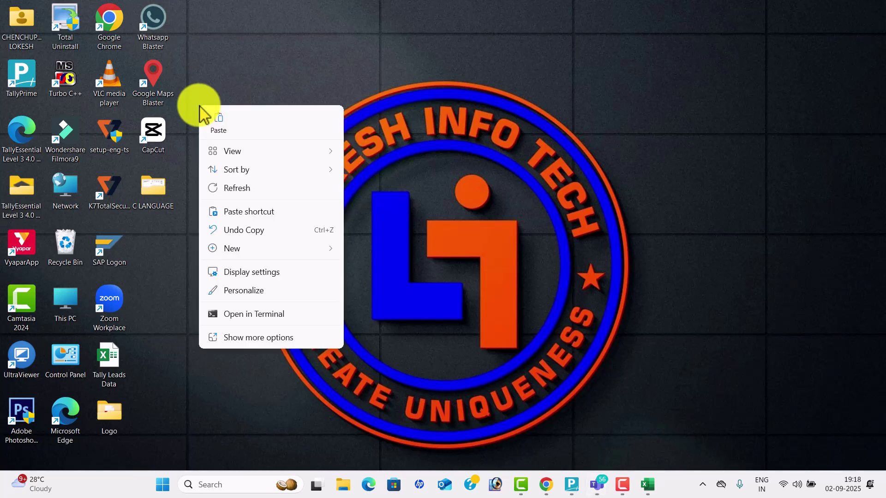
mouse_move(335, 244)
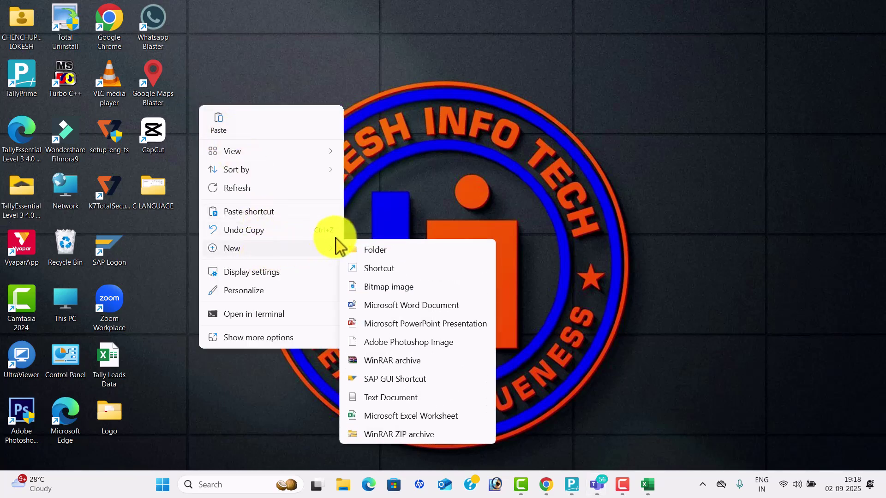
left_click(387, 252)
type("DA")
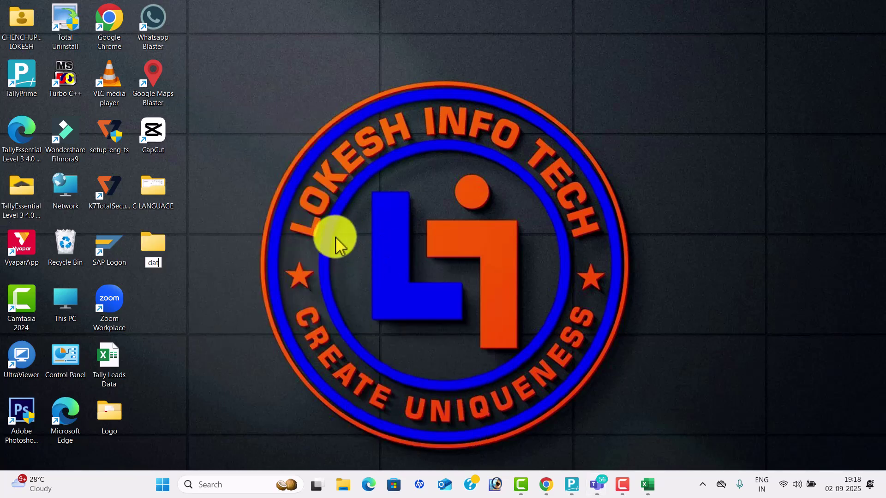
type("TA BACK UP")
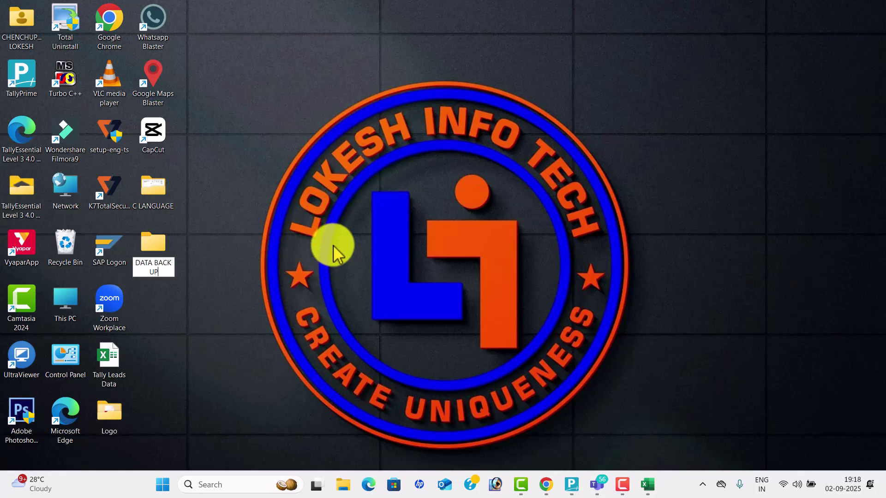
type(" 02-09-25")
key("Return")
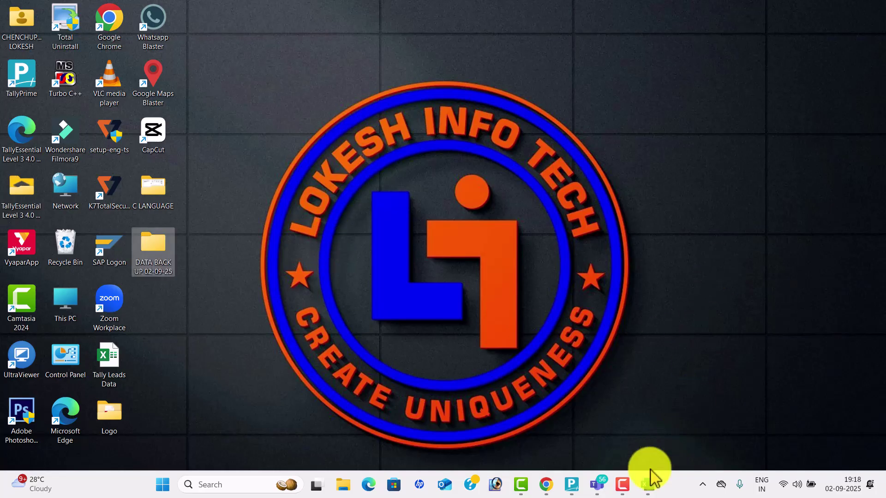
left_click(571, 484)
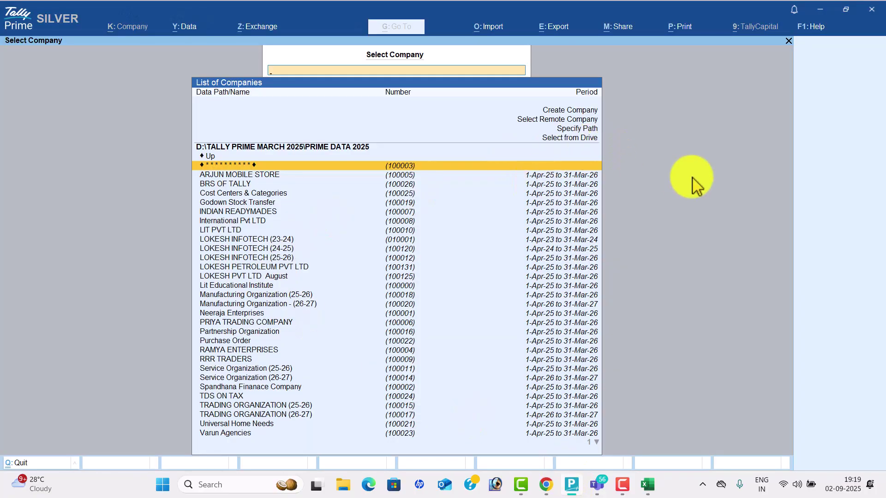
key("Down")
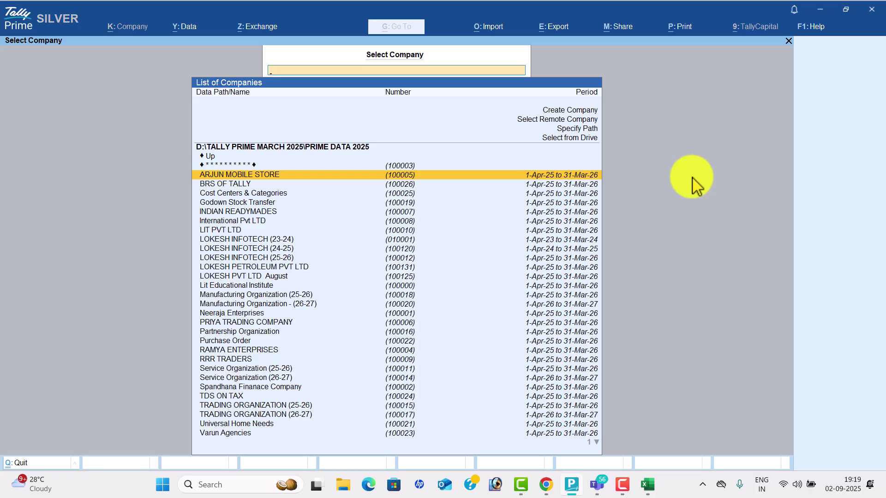
left_click(839, 196)
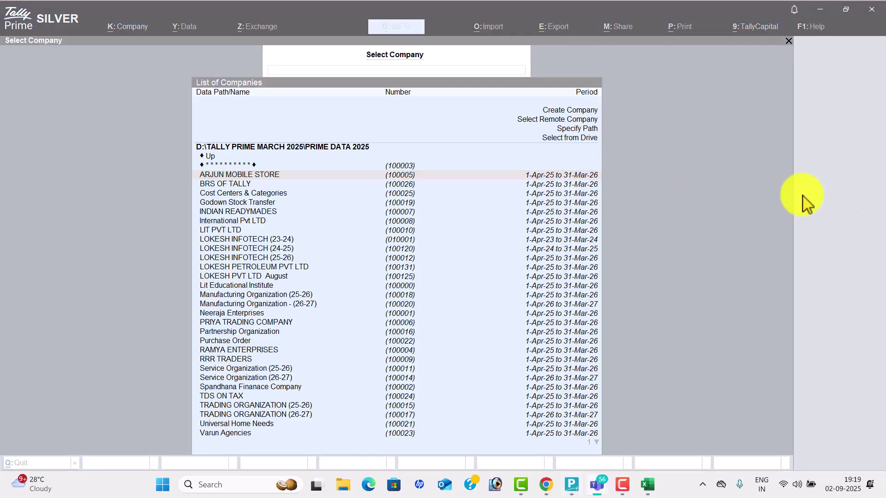
left_click(317, 178)
left_click(317, 178)
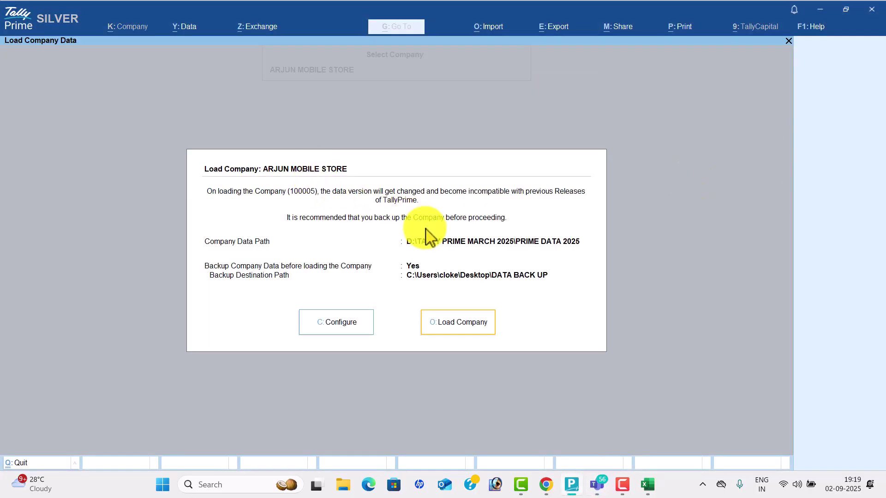
key("Escape")
Load the company LIT PVT LTD from the company list
type("LI")
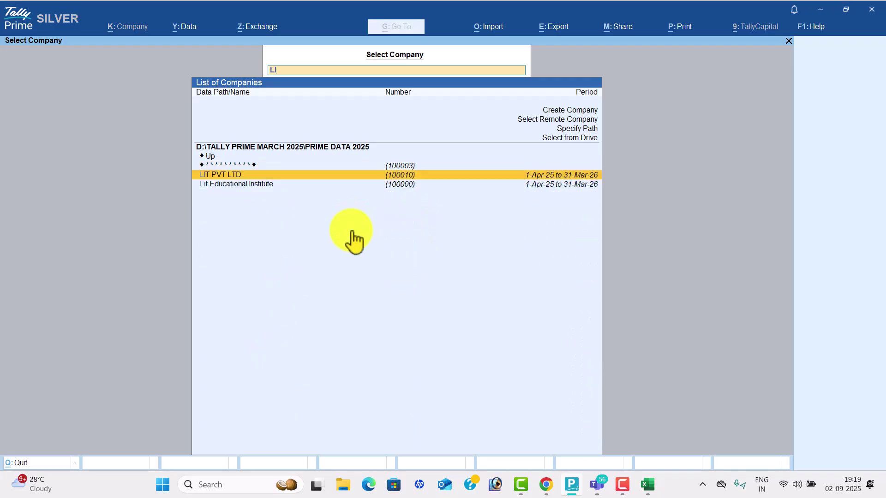
key("Return")
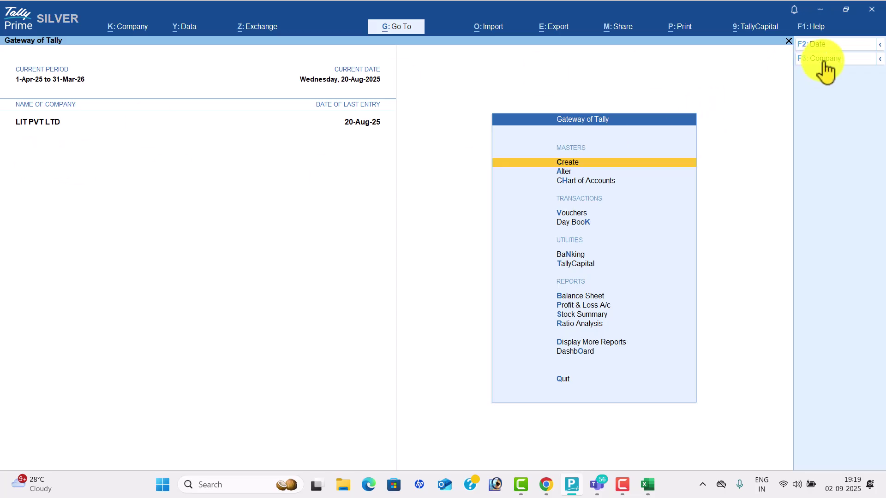
left_click(196, 32)
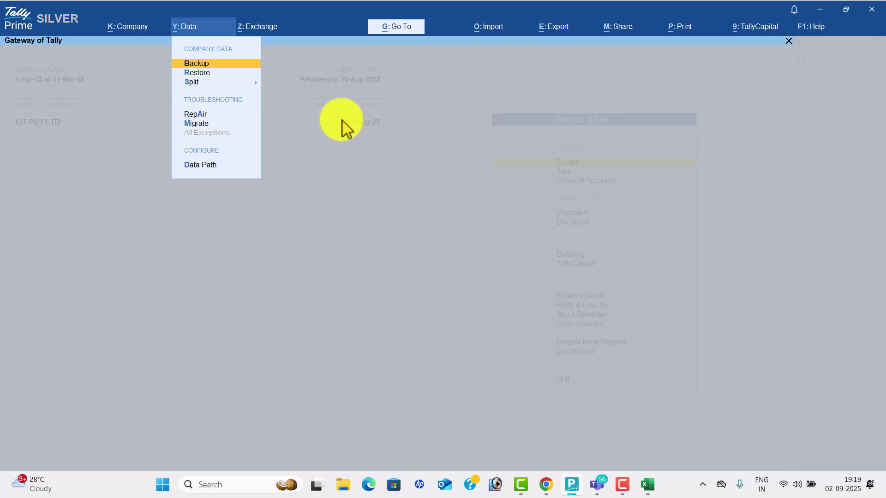
key("Return")
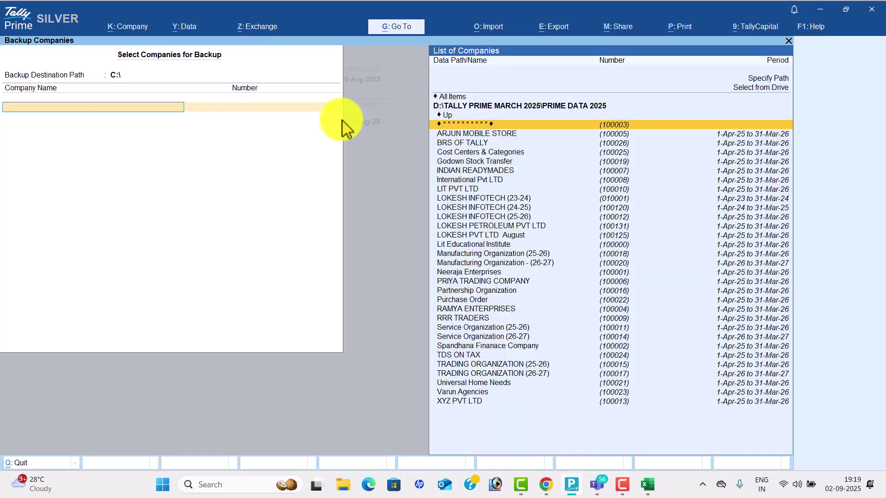
key("Up")
key("Up")
key("Up")
key("Up")
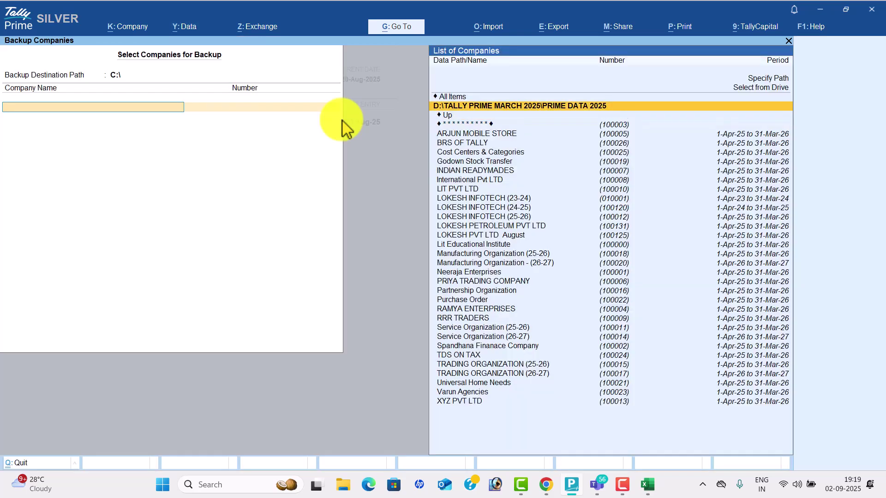
key("Return")
key("Down")
key("Down")
key("Down")
key("Return")
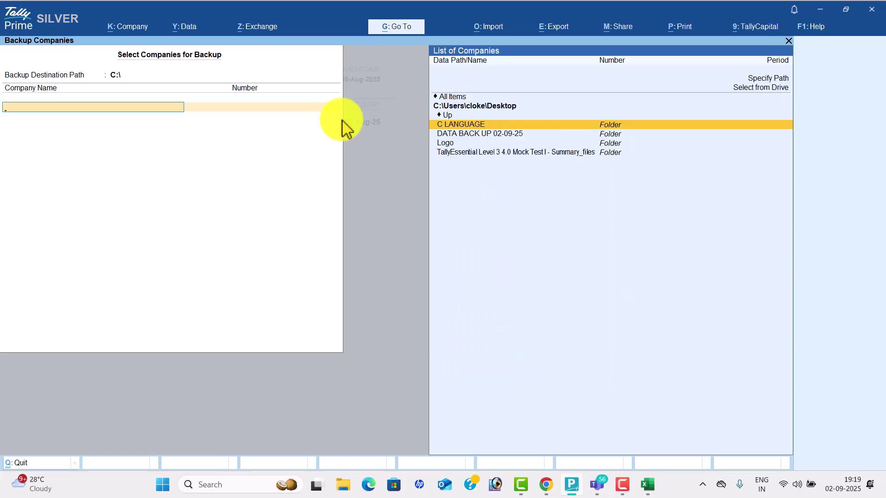
key("Down")
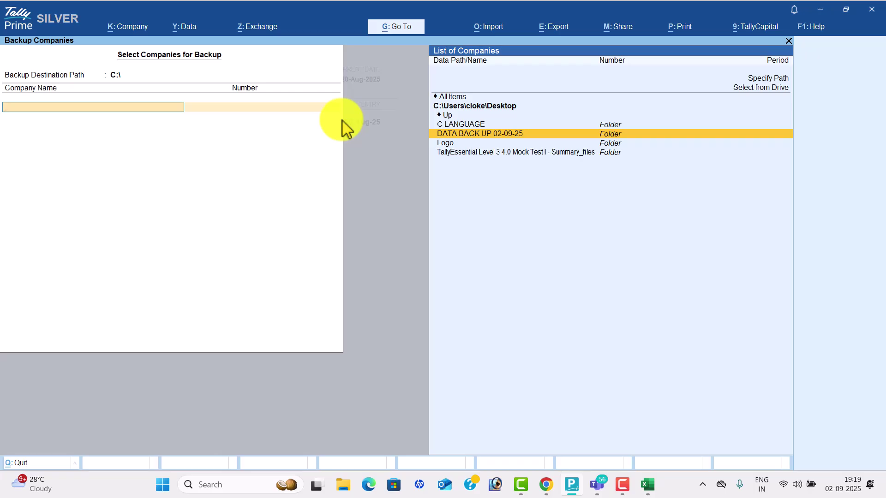
key("Return")
key("Return")
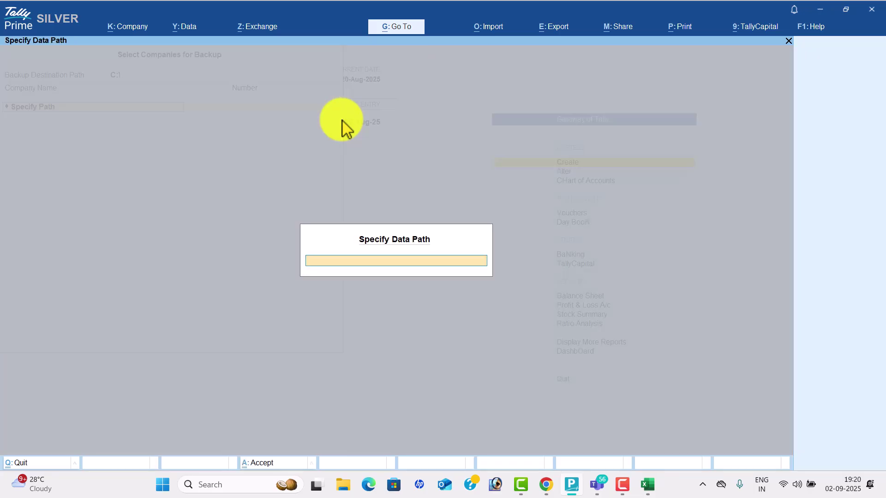
key("Escape")
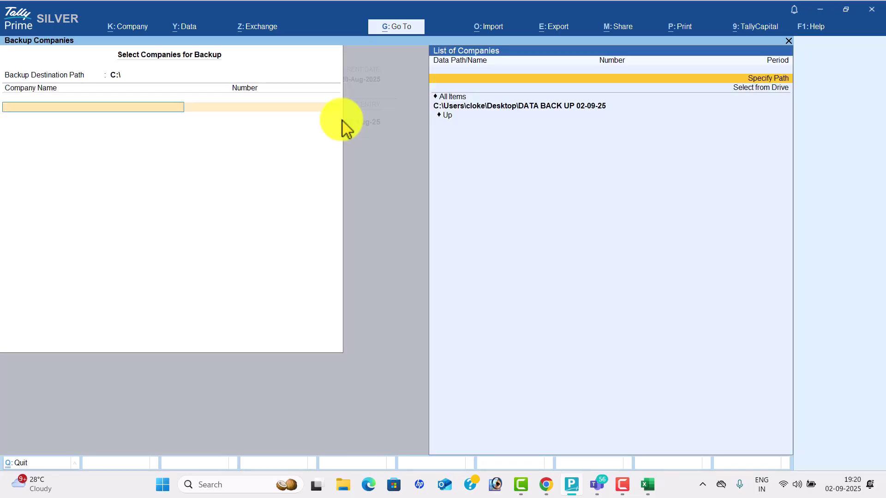
key("Down")
key("Down")
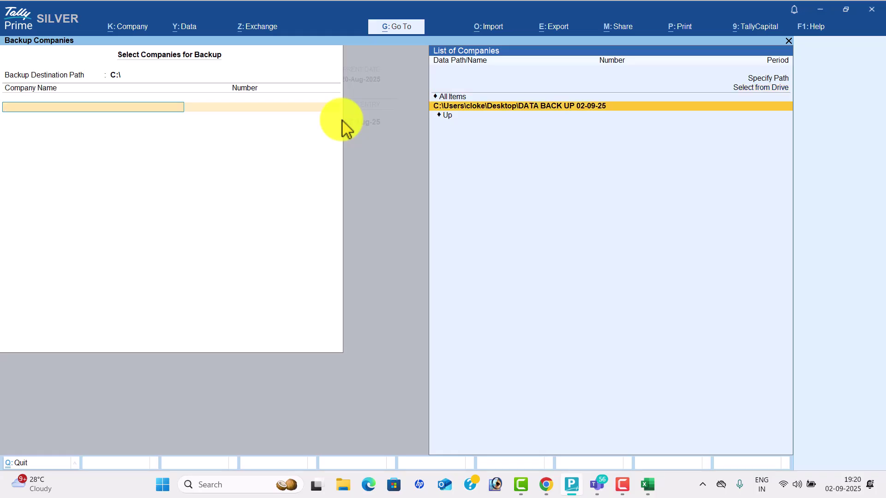
key("BackSpace")
key("Up")
key("Return")
key("Down")
key("Down")
key("Down")
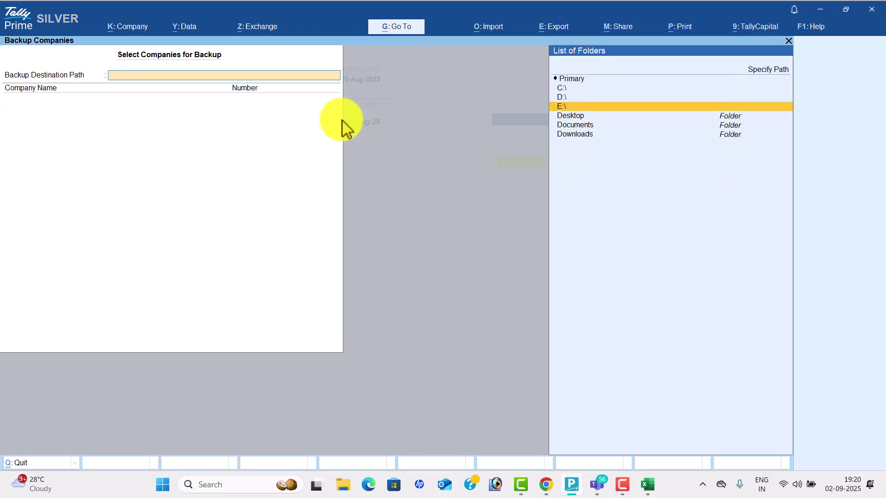
key("Return")
key("Down")
key("Down")
key("Return")
key("Return")
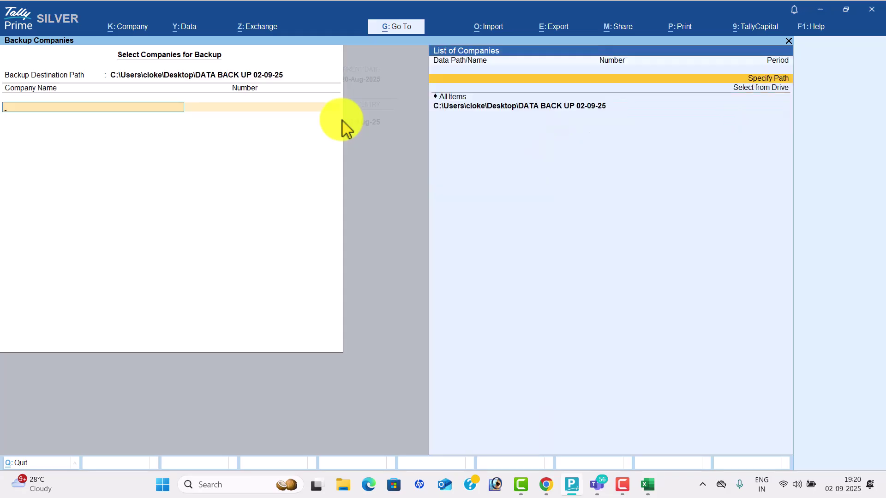
key("Down")
key("Return")
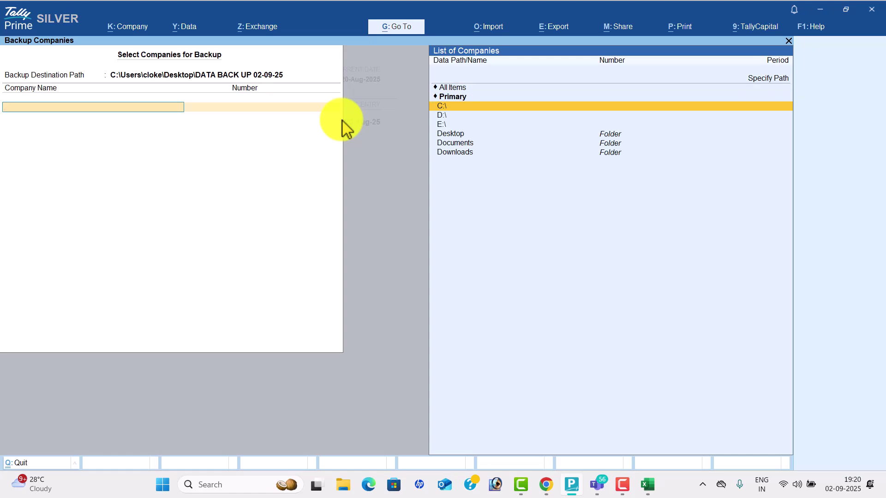
key("Escape")
key("y")
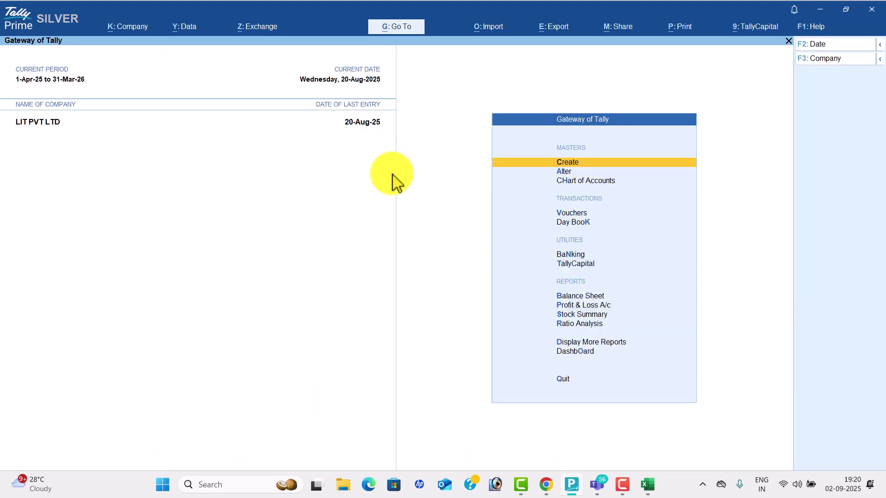
Start a company data backup and set its destination path to the desktop folder DATA BACK UP 02-09-25
left_click(193, 31)
key("Return")
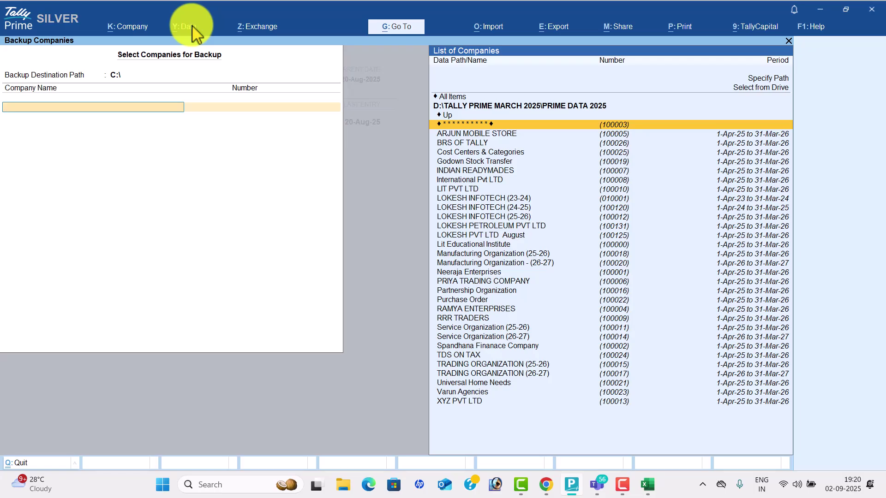
key("Down")
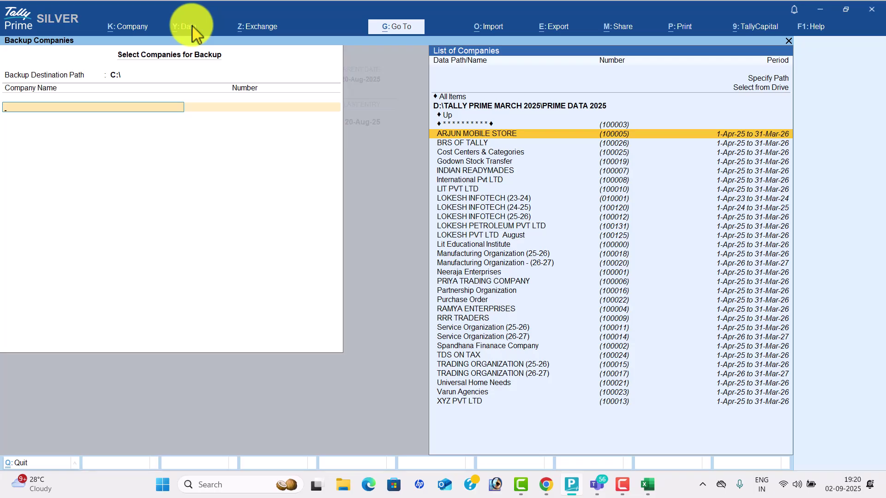
key("BackSpace")
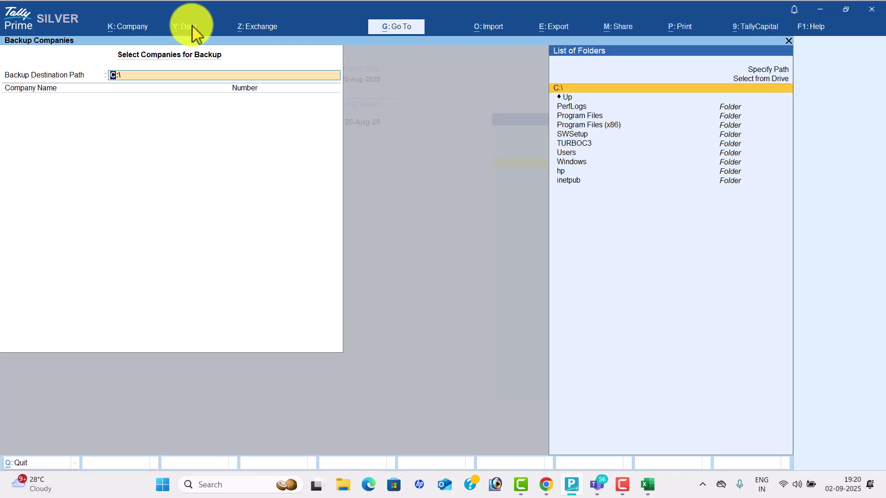
key("Up")
key("Return")
key("Down")
key("Down")
key("Down")
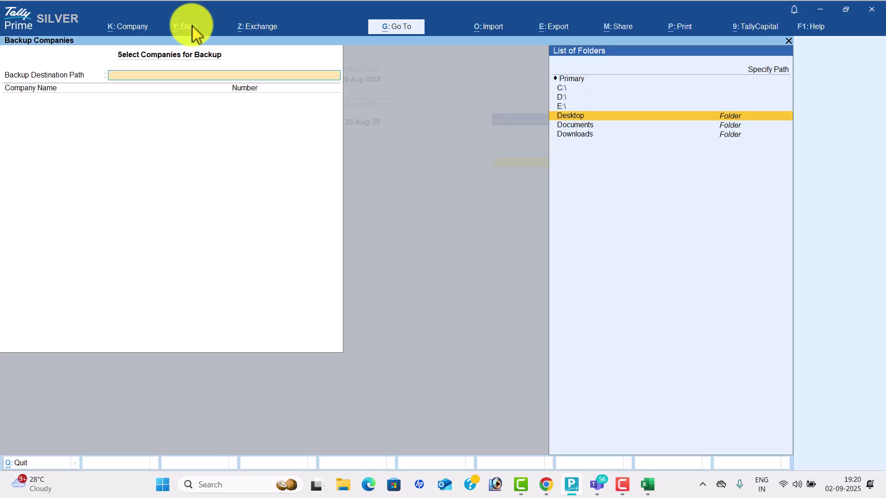
key("Return")
key("Down")
key("Down")
key("Down")
key("Return")
key("Return")
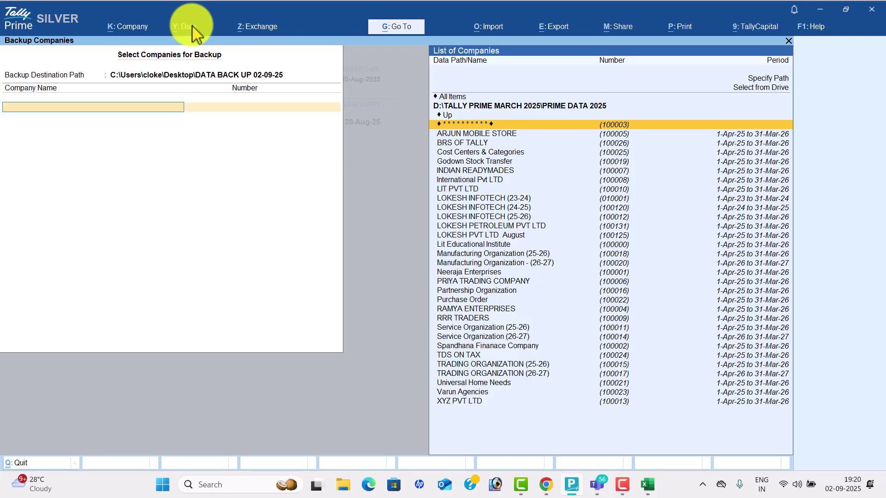
Add the company LIT PVT LTD to the list of companies selected for backup
key("Down")
key("Down")
key("Down")
key("Down")
key("Down")
key("Down")
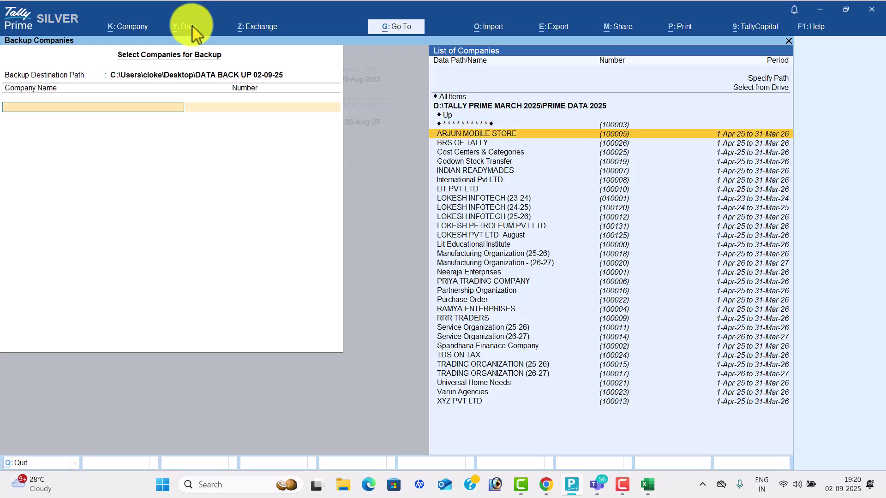
key("Return")
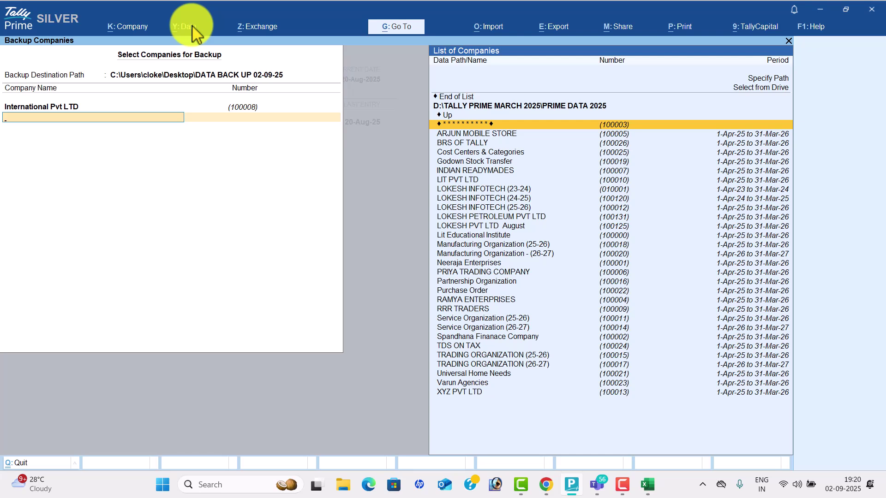
key("Up")
key("Down")
key("Return")
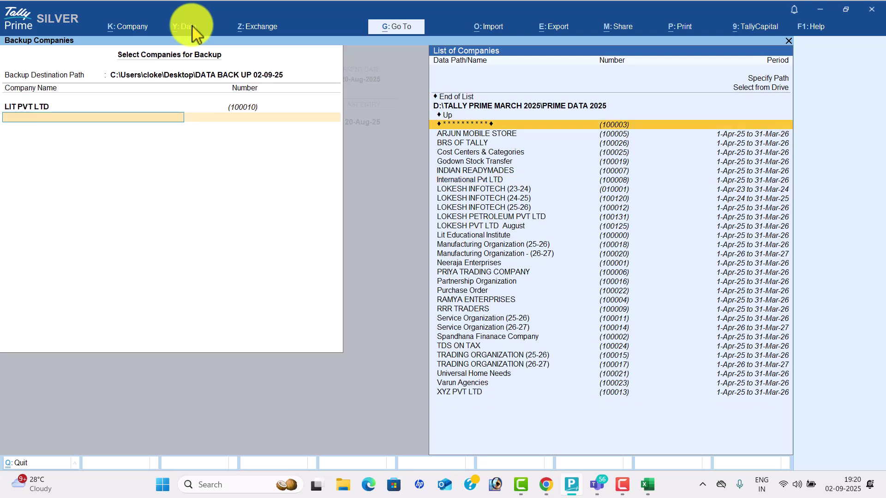
Add the companies BRS OF TALLY and TDS ON TAX to the backup selection
key("Down")
key("Down")
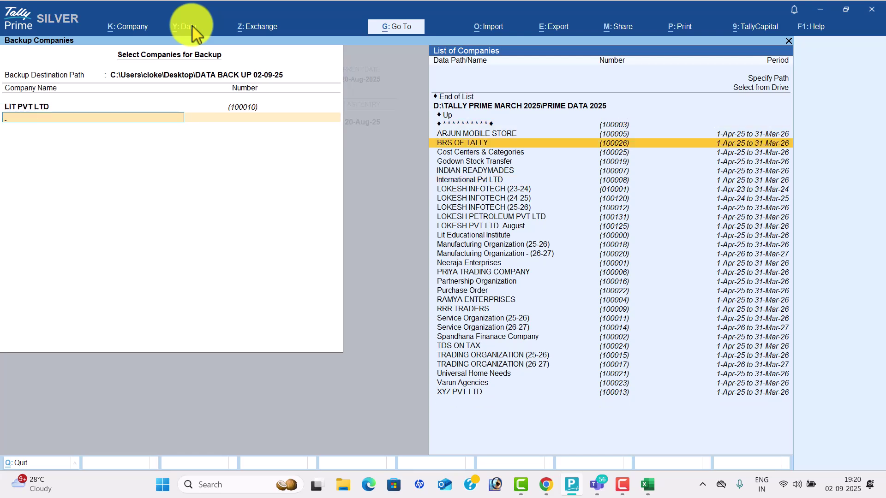
key("Return")
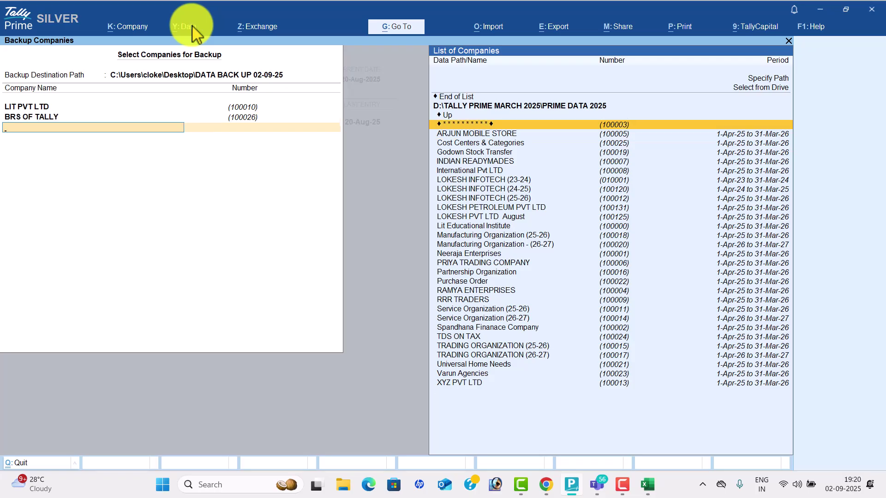
key("Down")
key("Down")
key("Down")
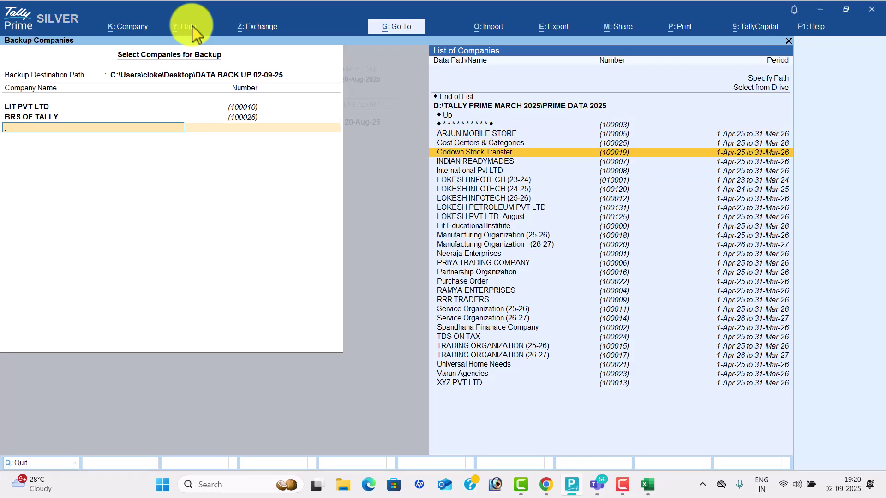
key("Down")
key("Down")
key("Down")
key("Down")
key("Down")
key("Down")
key("Down")
key("Down")
key("Down")
key("Down")
key("Down")
key("Down")
key("Down")
key("Down")
key("Down")
key("Down")
key("Down")
key("Down")
key("Down")
key("Down")
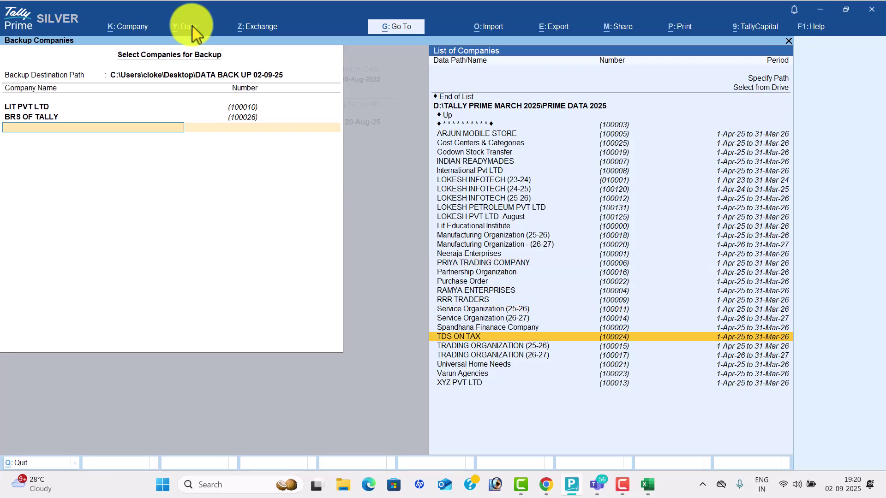
key("Return")
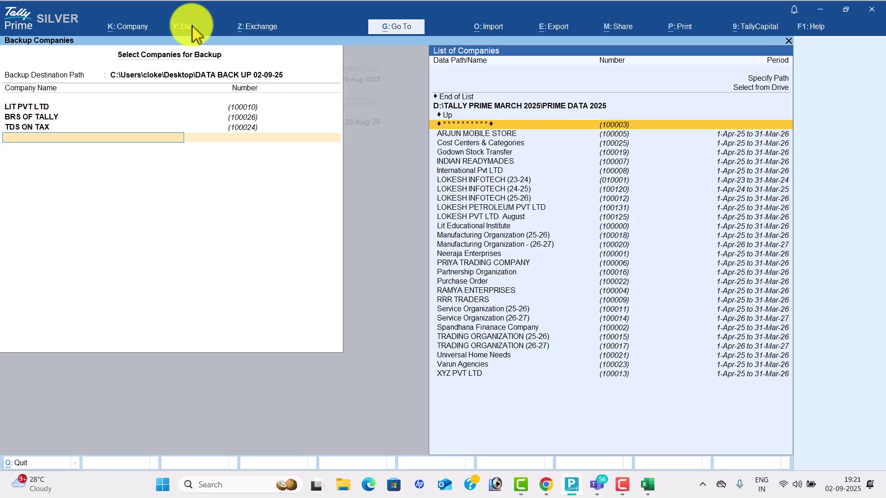
End the company selection and accept the backup of the chosen companies
key("Up")
key("Up")
key("Up")
key("Return")
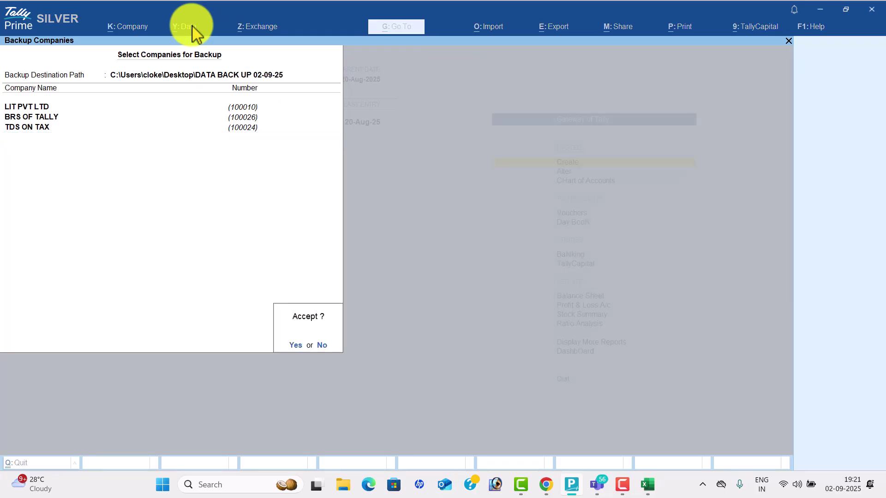
key("Return")
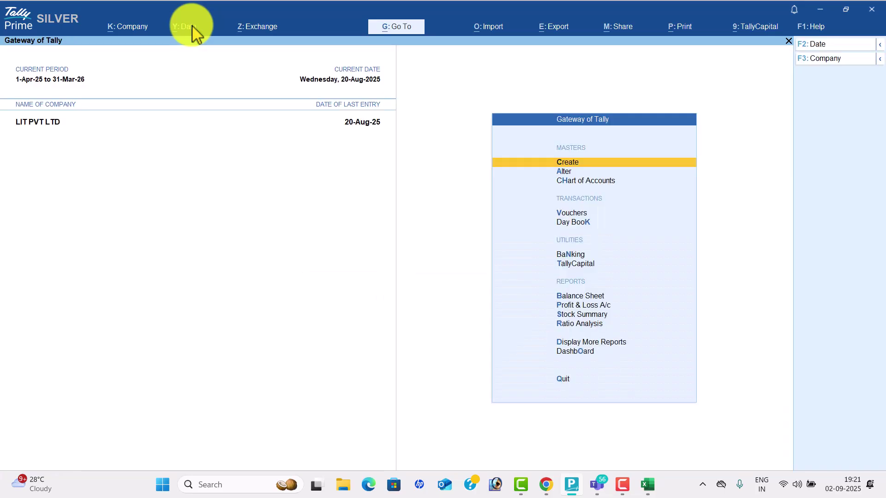
Quit TallyPrime, examine the backup files in the desktop folder DATA BACK UP 02-09-25 and close the folder
key("Escape")
key("Return")
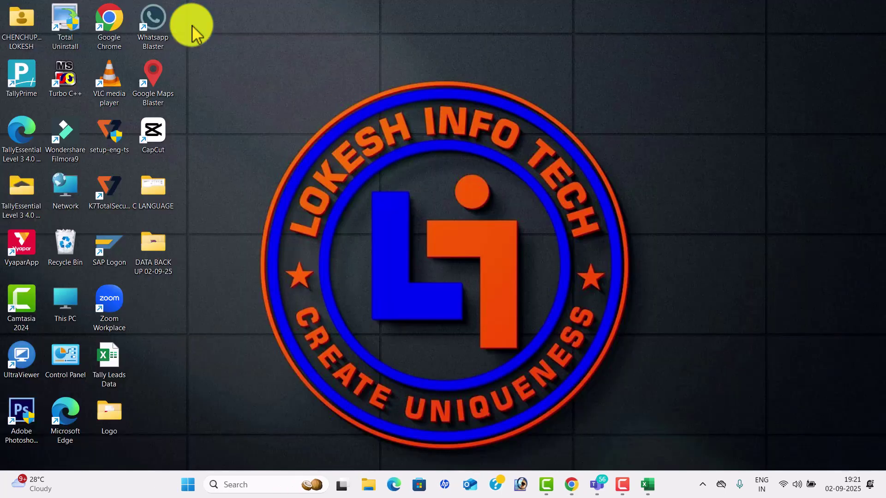
double_click(174, 239)
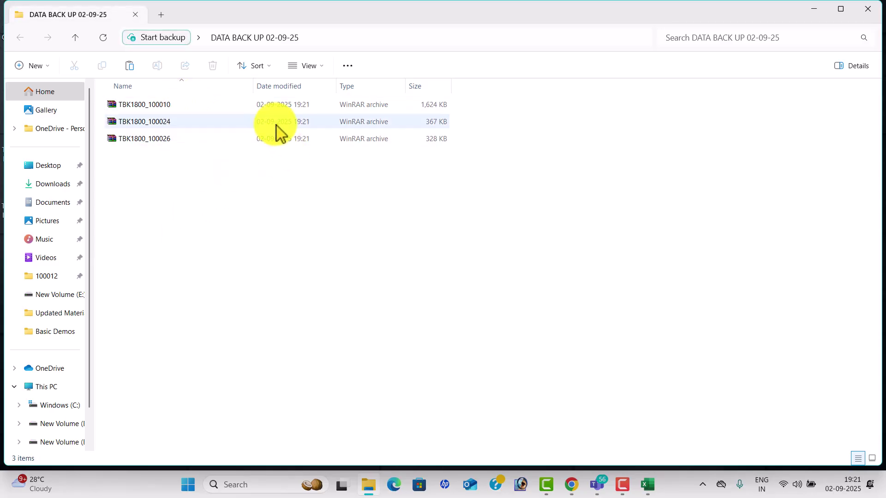
left_click(875, 16)
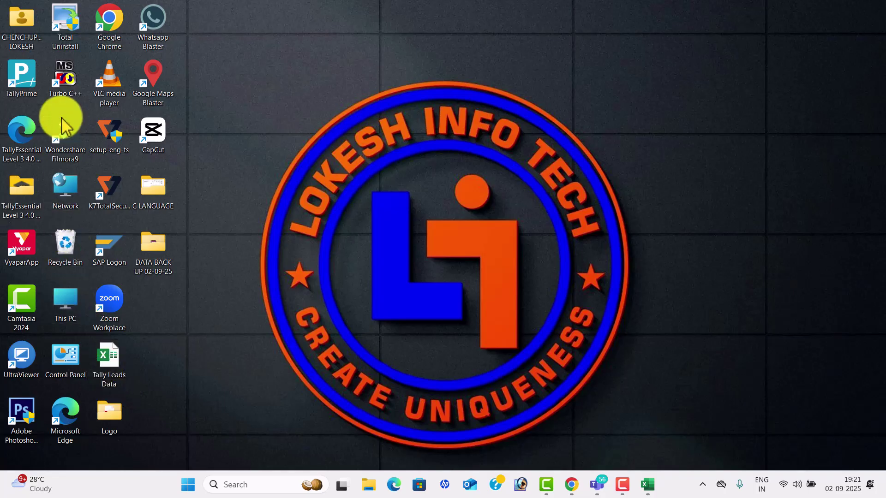
Launch TallyPrime again and shut the loaded company Lit Educational Institute
double_click(26, 59)
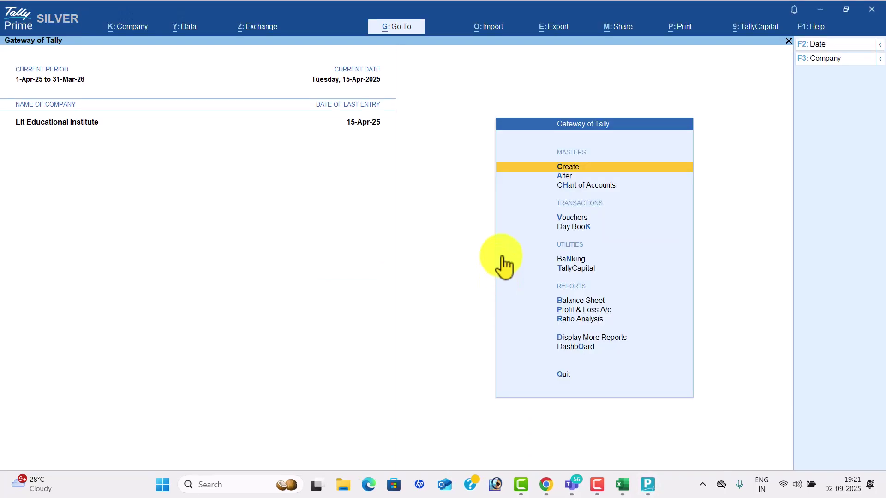
left_click(828, 58)
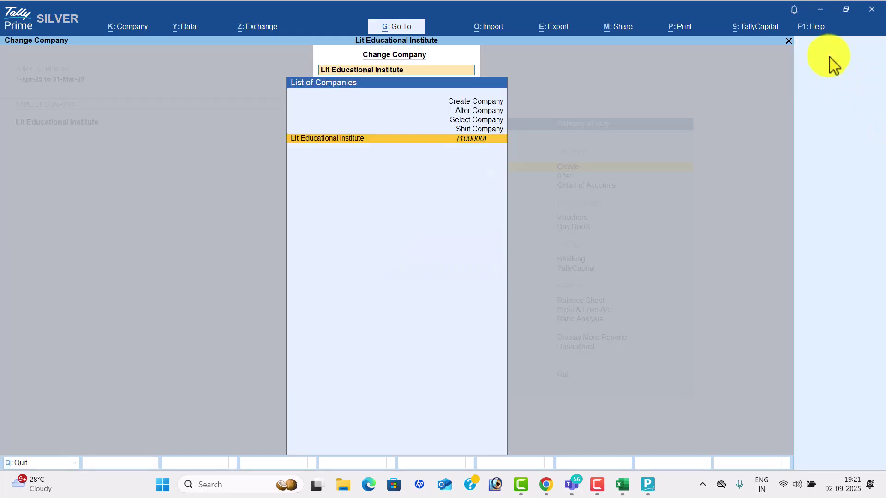
key("Up")
key("Return")
key("Return")
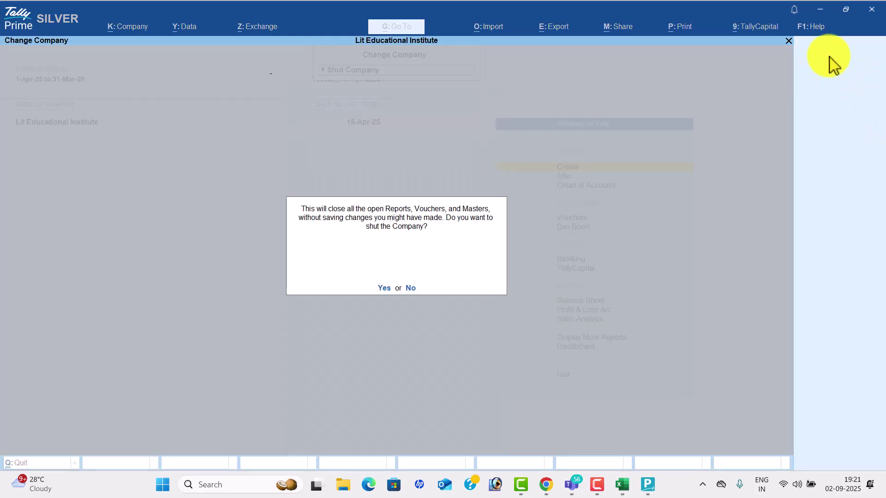
key("Return")
Load the company BRS OF TALLY and delete it, confirming the deletion
key("Down")
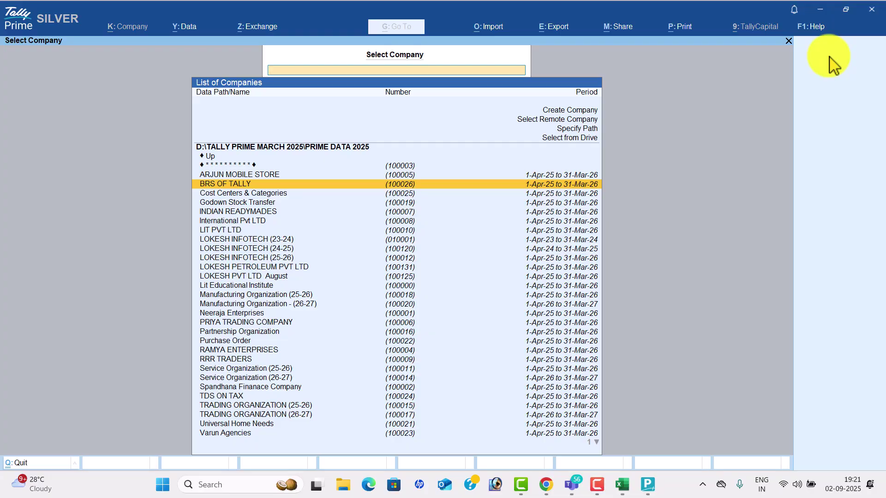
key("Return")
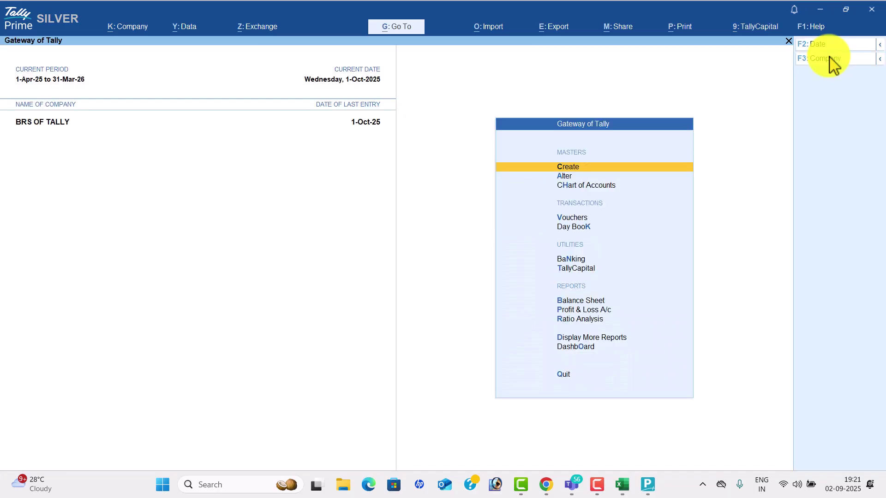
left_click(131, 33)
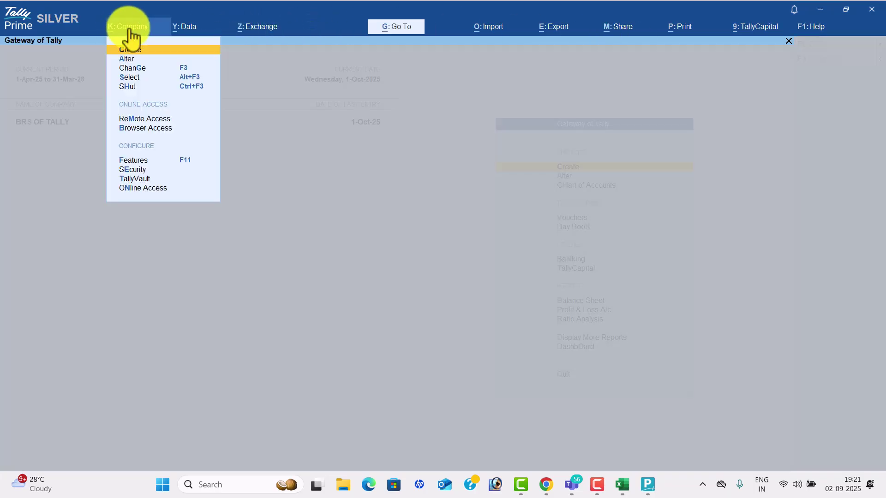
key("Down")
key("Return")
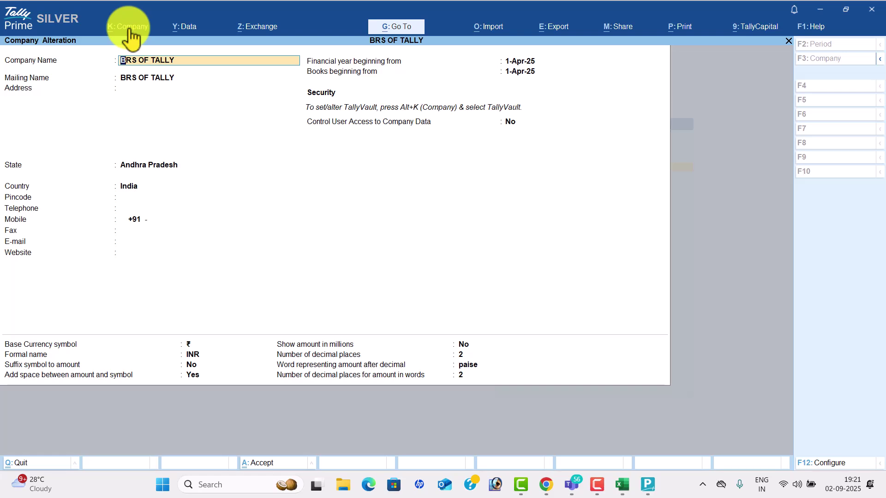
key("alt+d")
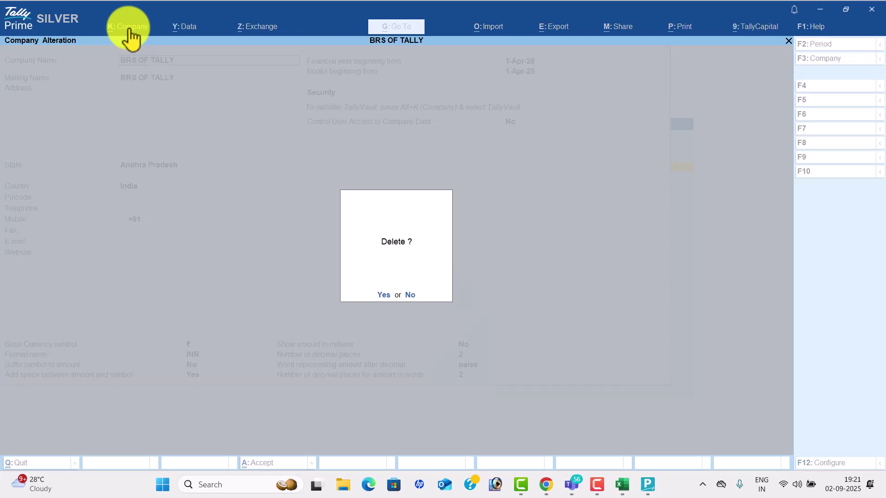
key("y")
key("y")
Load the company LIT PVT LTD and delete it, confirming the deletion
key("Down")
key("Down")
key("Down")
key("Down")
key("Down")
key("Down")
key("Return")
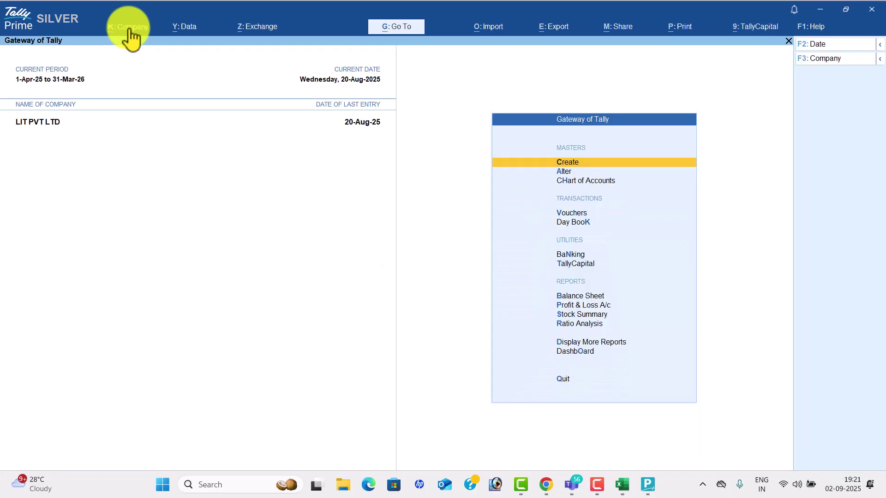
left_click(131, 27)
key("Down")
key("Return")
key("alt+d")
key("y")
key("y")
Load the company TDS ON TAX and delete it, confirming the deletion
key("Down")
key("Down")
key("Down")
key("Down")
key("Down")
key("Down")
key("Down")
key("Down")
key("Down")
key("Down")
key("Down")
key("Down")
key("Down")
key("Down")
key("Down")
key("Down")
key("Down")
key("Down")
key("Down")
key("Down")
key("Down")
key("Down")
key("Down")
key("Return")
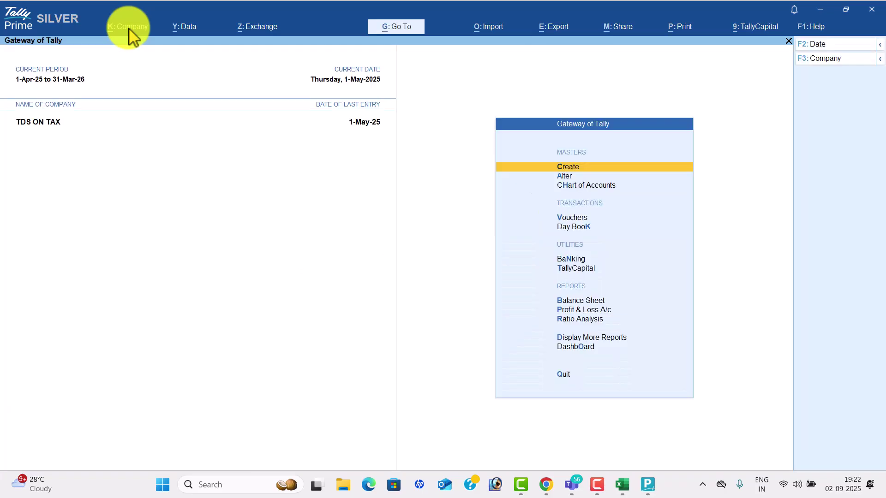
left_click(130, 28)
key("Down")
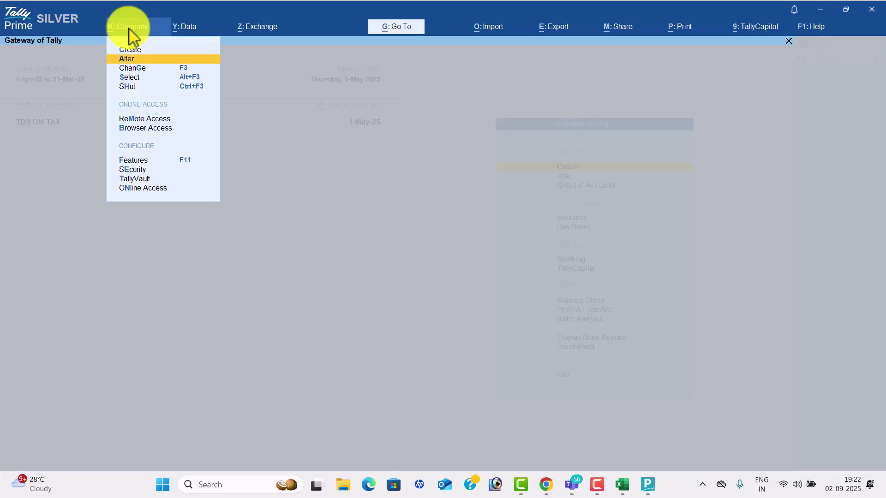
key("Return")
key("alt+d")
key("y")
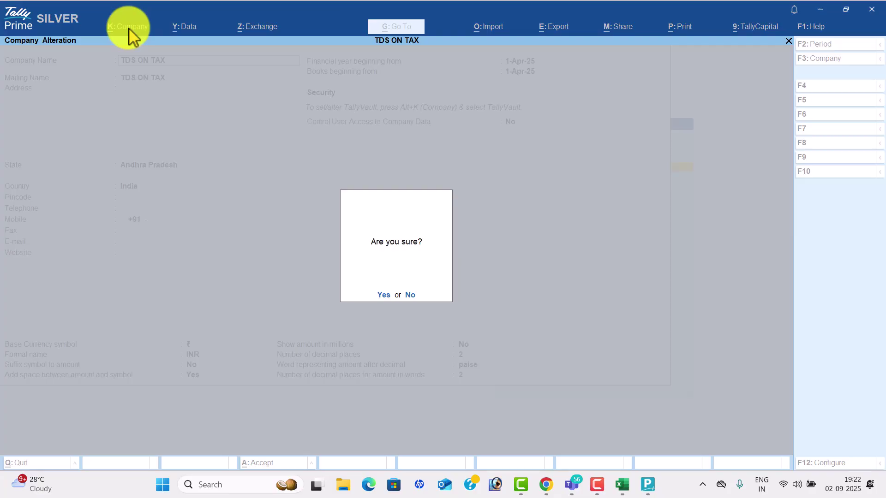
key("y")
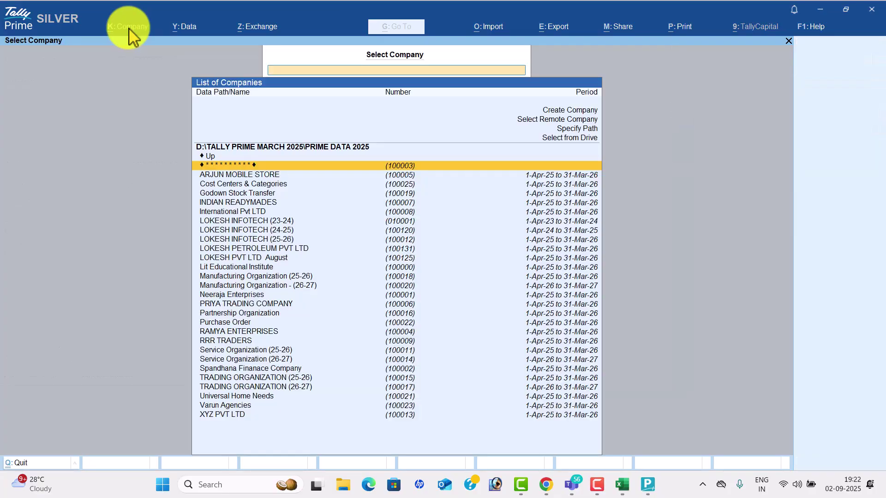
Quit and relaunch TallyPrime, and shut the company Lit Educational Institute to return to the company list
key("Escape")
key("Escape")
key("y")
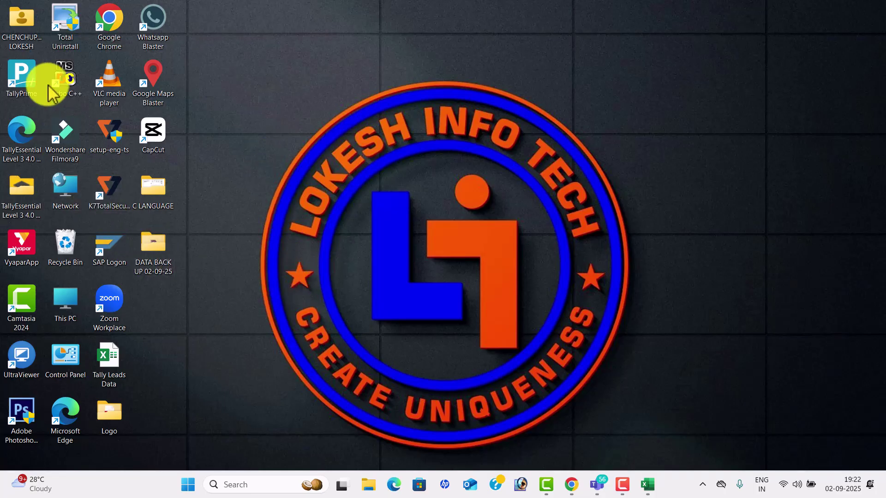
double_click(26, 72)
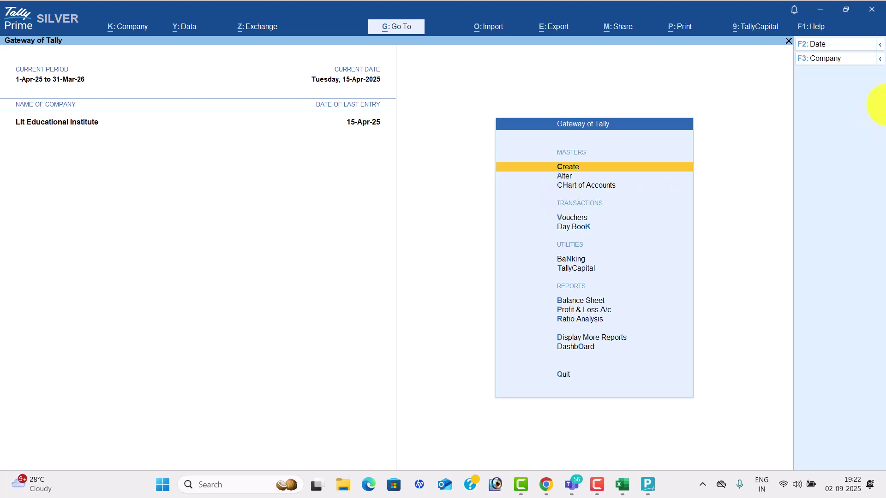
left_click(836, 59)
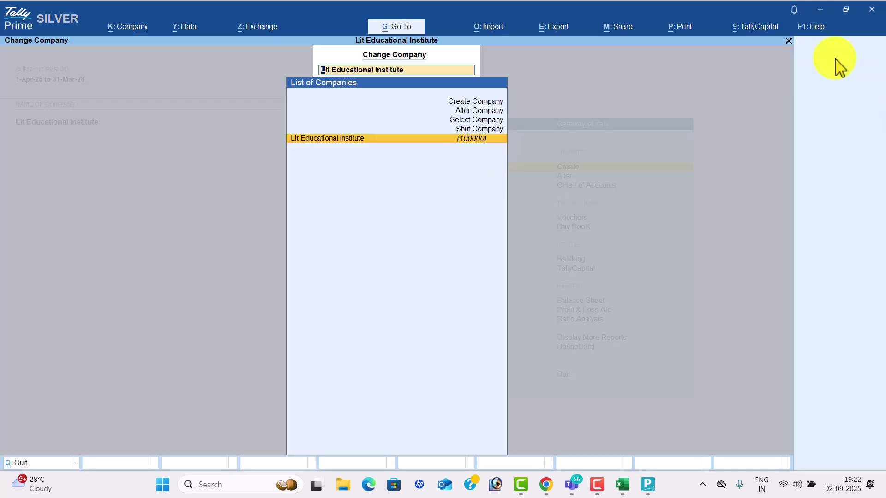
key("Up")
key("Return")
key("Return")
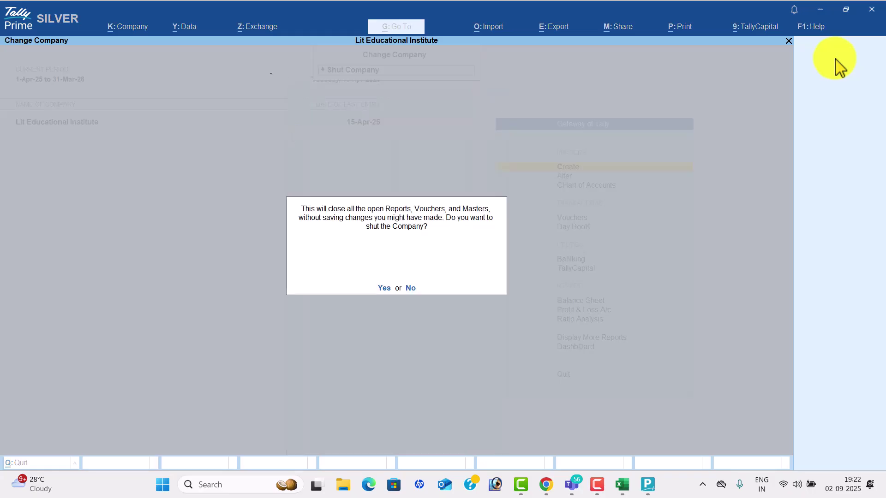
key("Return")
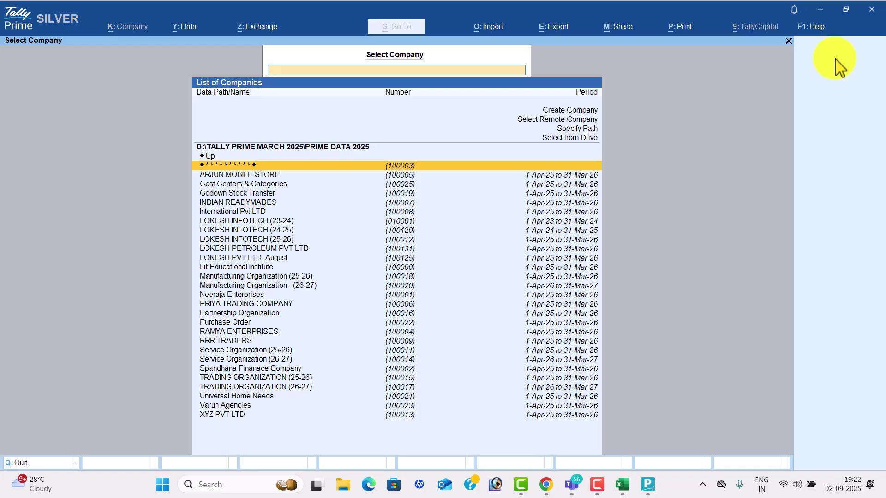
key("Down")
key("Down")
key("Down")
key("Down")
key("Down")
key("Down")
key("Down")
key("Down")
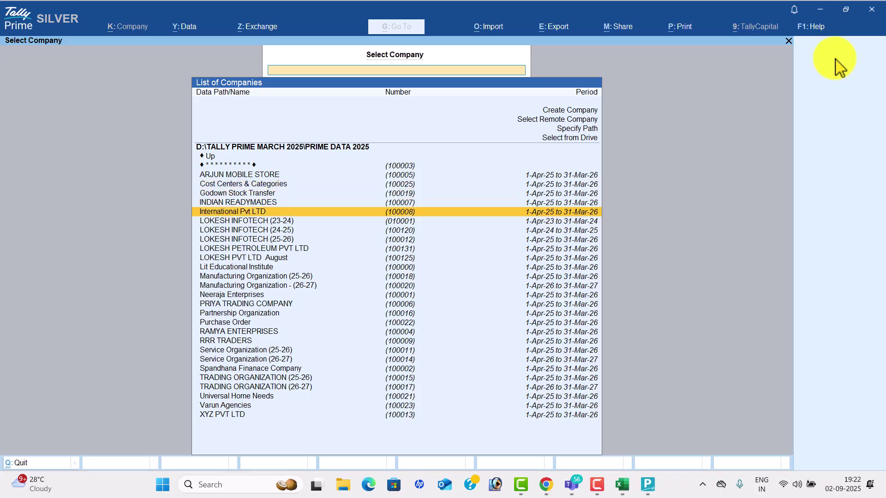
key("Down")
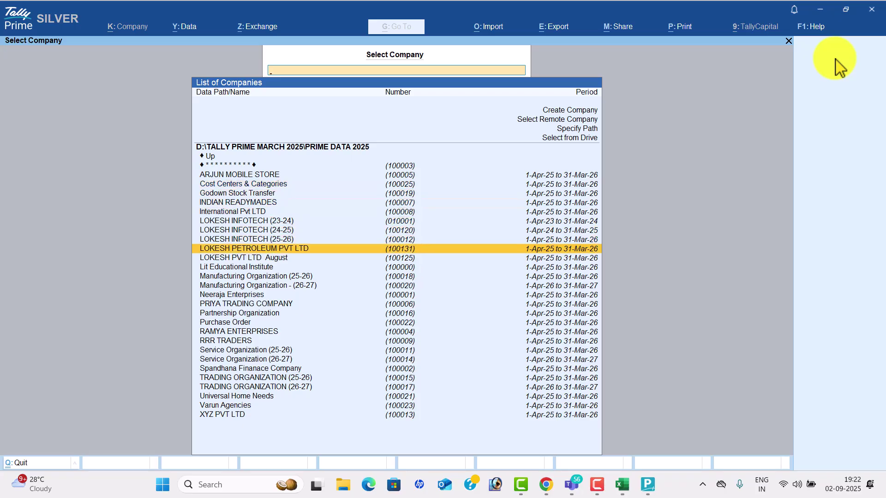
key("Return")
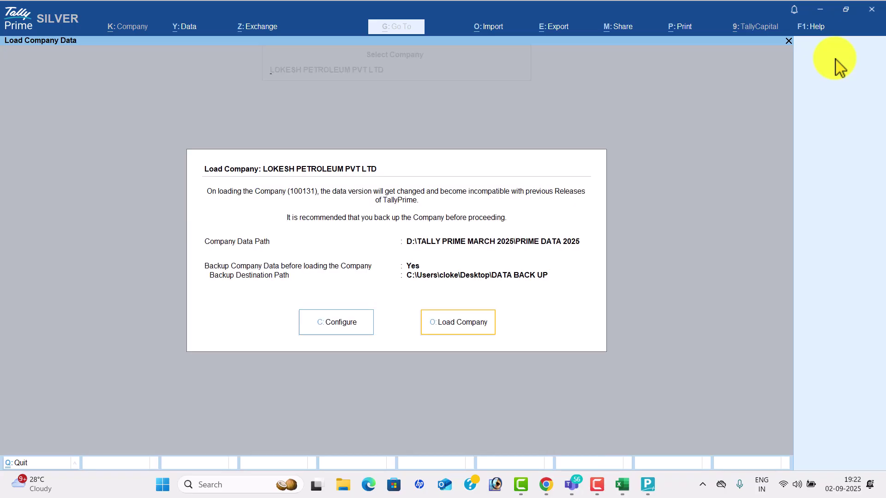
key("Escape")
key("Down")
key("Down")
key("Down")
key("Down")
key("Down")
key("Down")
key("Down")
key("Down")
key("Down")
key("Down")
key("Down")
key("Down")
key("Down")
key("Down")
key("Down")
key("Down")
key("Down")
key("Down")
key("Down")
key("Down")
key("Down")
key("Down")
key("Down")
key("Down")
key("Down")
key("Down")
key("Down")
key("Return")
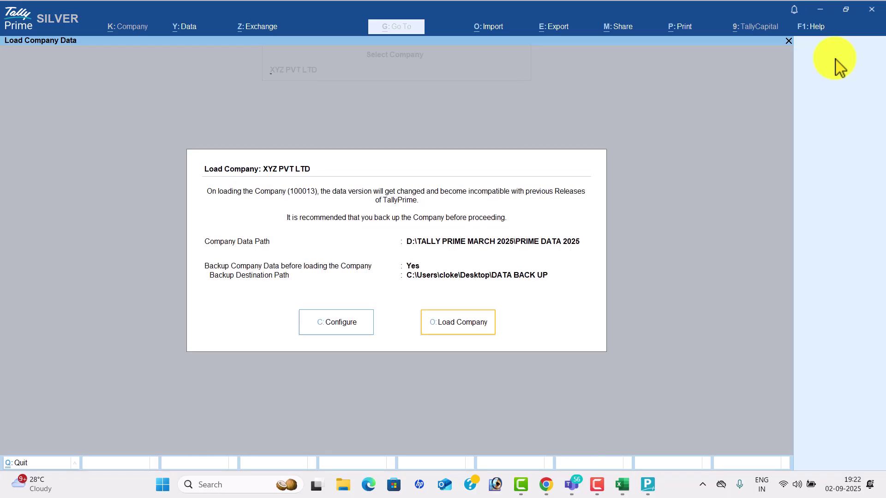
key("Escape")
Load the company Purchase Order from the company list
key("Down")
key("Down")
key("Down")
key("Down")
key("Down")
key("Down")
key("Down")
key("Down")
key("Down")
key("Down")
key("Down")
key("Down")
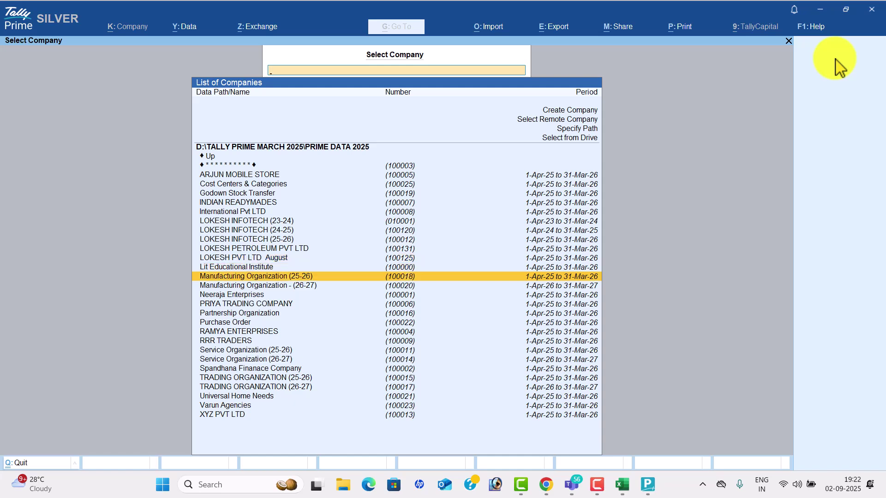
key("Down")
key("Down")
key("Down")
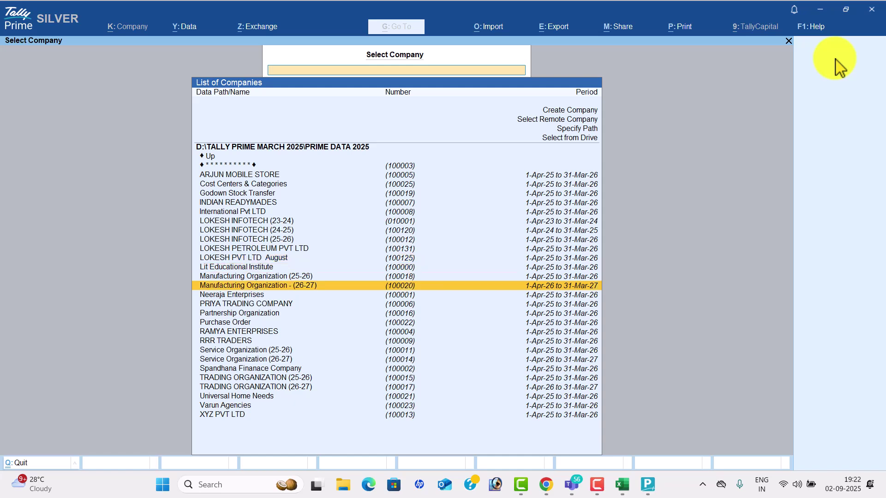
key("Down")
key("Down")
key("Return")
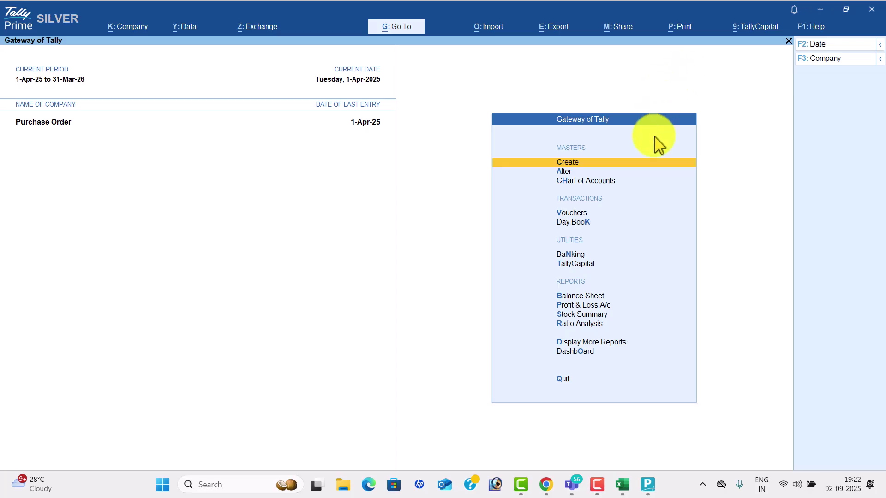
Start a company data restore and choose the Desktop folder DATA BACK UP 02-09-25 as the backup source
left_click(191, 26)
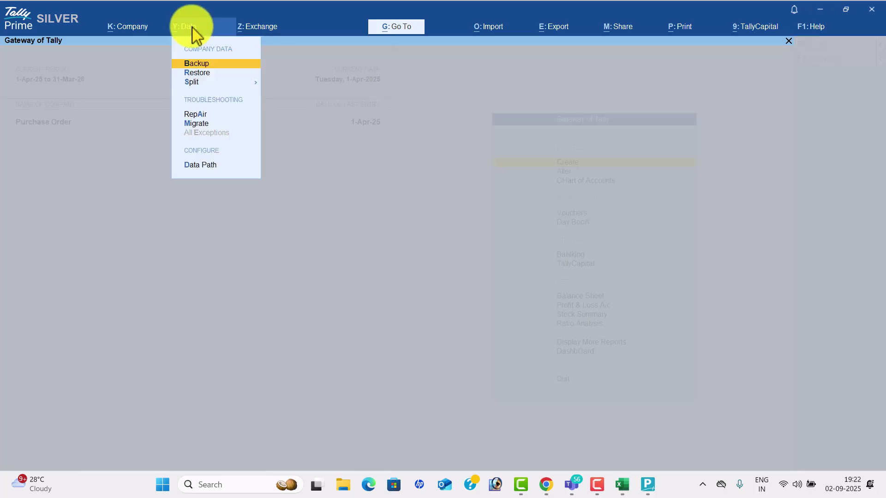
key("Down")
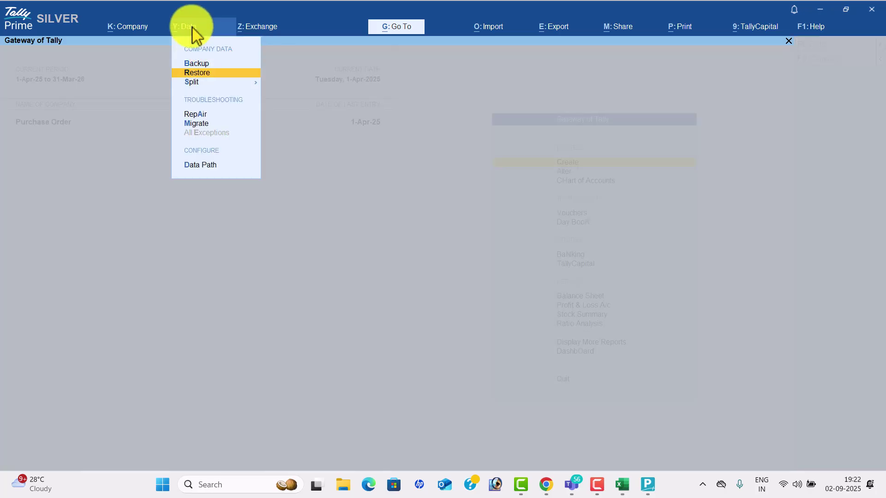
key("Return")
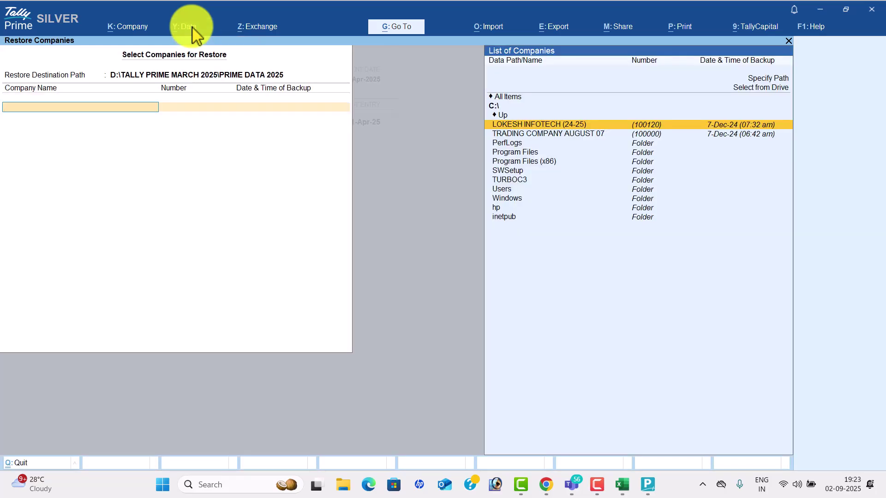
key("Up")
key("Up")
key("Up")
key("Return")
key("Down")
key("Down")
key("Down")
key("Return")
key("Down")
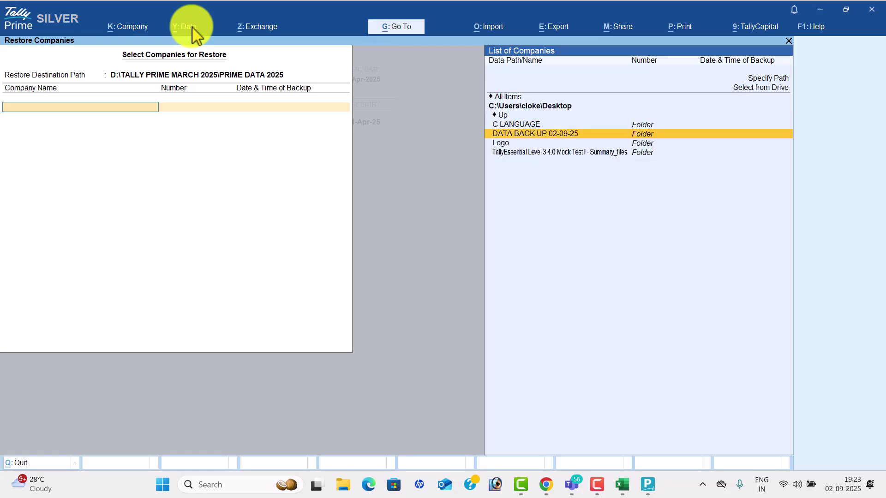
key("Return")
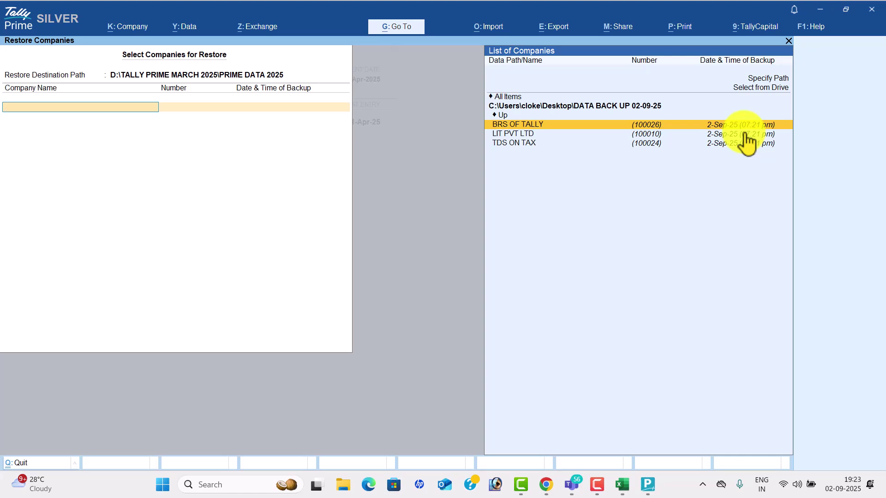
Select BRS OF TALLY, LIT PVT LTD and TDS ON TAX for restore and accept the restore
key("Return")
key("Return")
key("Return")
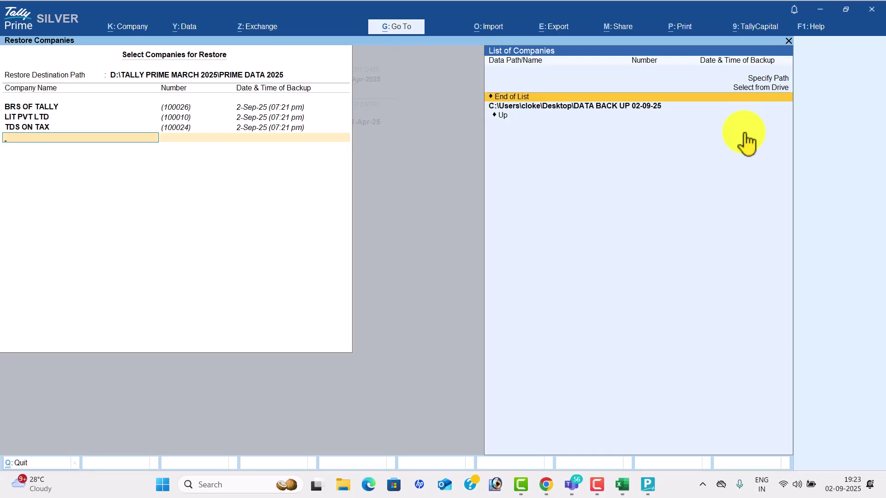
key("Return")
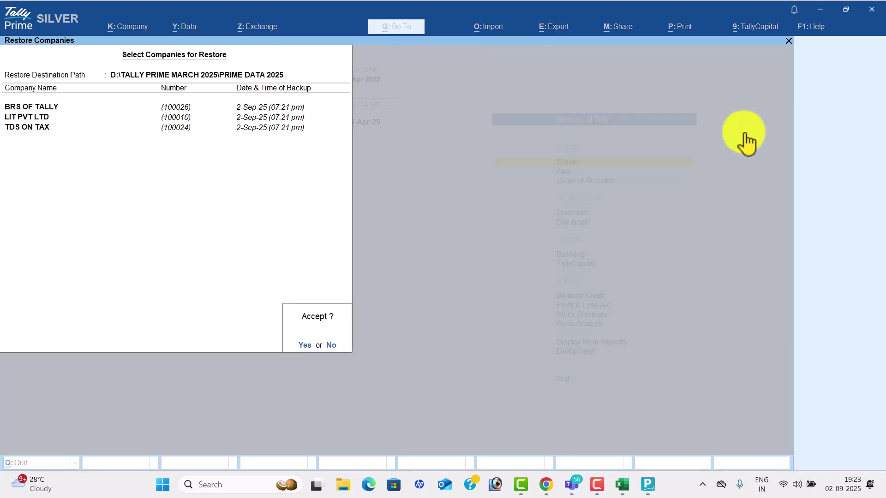
key("Return")
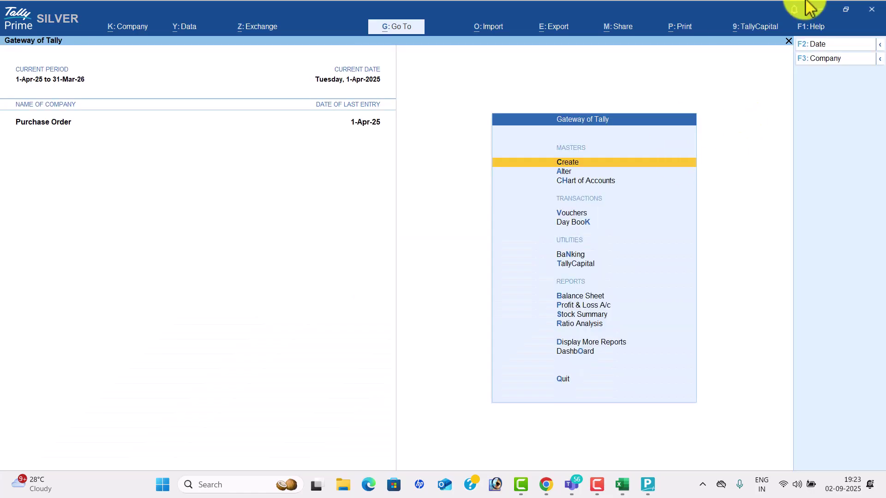
Shut the company Purchase Order, confirming the closure, to return to the company list
left_click(833, 60)
key("Up")
key("Return")
key("Return")
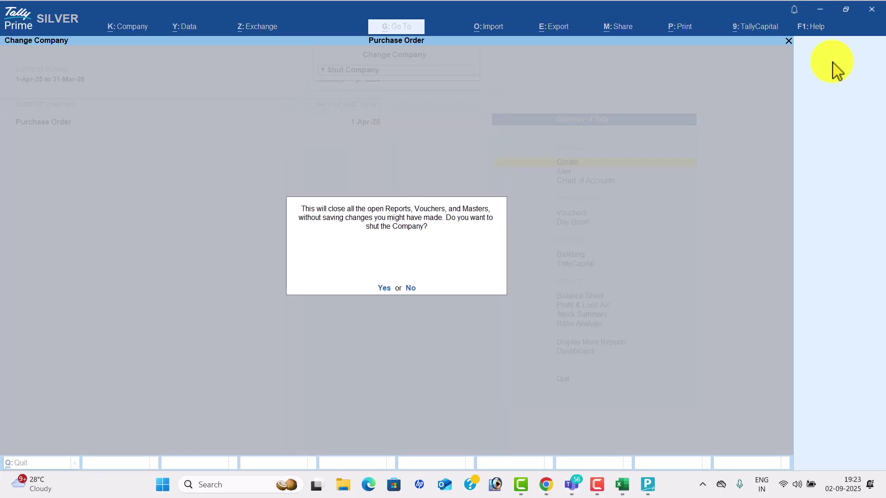
key("y")
Check the company list for BRS OF TALLY, LIT PVT LTD and TDS ON TAX
key("Down")
key("Down")
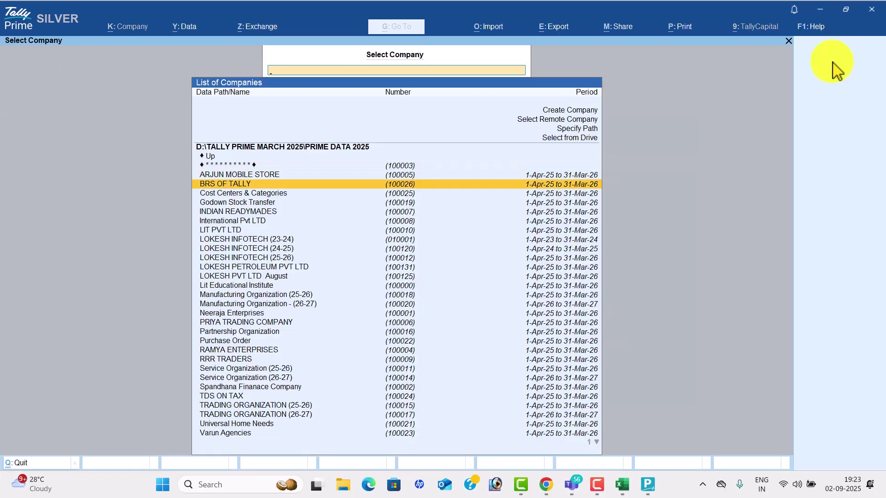
key("Down")
key("Down")
key("Down")
key("Down")
key("Down")
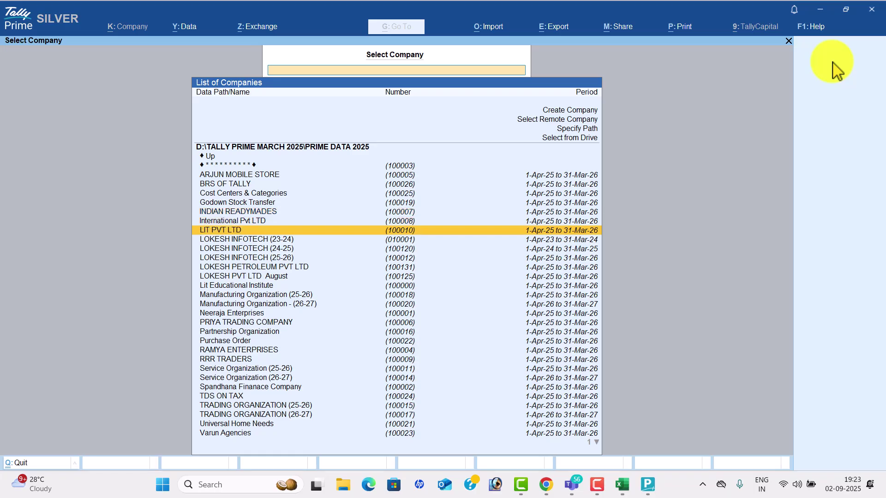
key("Down")
key("Down")
key("Down")
key("Down")
key("Down")
key("Down")
key("Down")
key("Down")
key("Down")
key("Down")
key("Down")
key("Down")
key("Down")
key("Down")
key("Down")
key("Down")
key("Down")
key("Down")
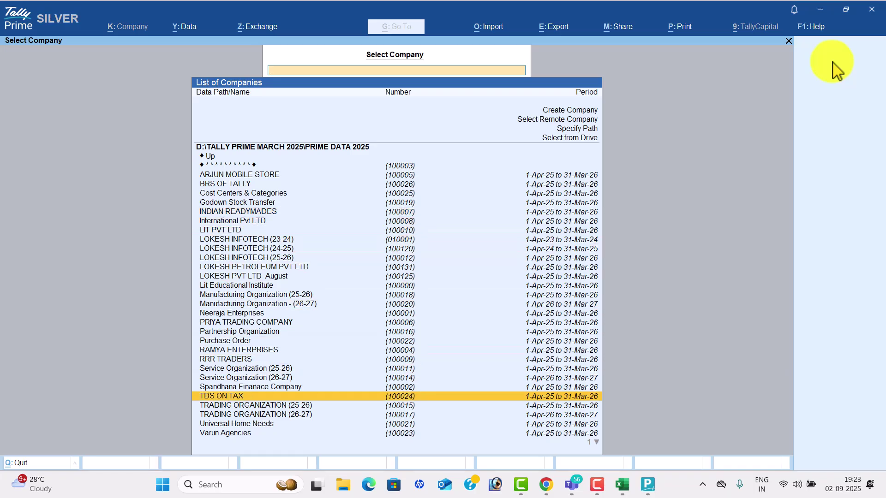
Load the restored company LIT PVT LTD from the company list
key("Up")
key("Up")
key("Up")
key("Up")
key("Up")
key("Up")
key("Up")
key("Up")
key("Up")
key("Up")
key("Up")
key("Up")
key("Up")
key("Up")
key("Up")
key("Up")
key("Up")
key("Up")
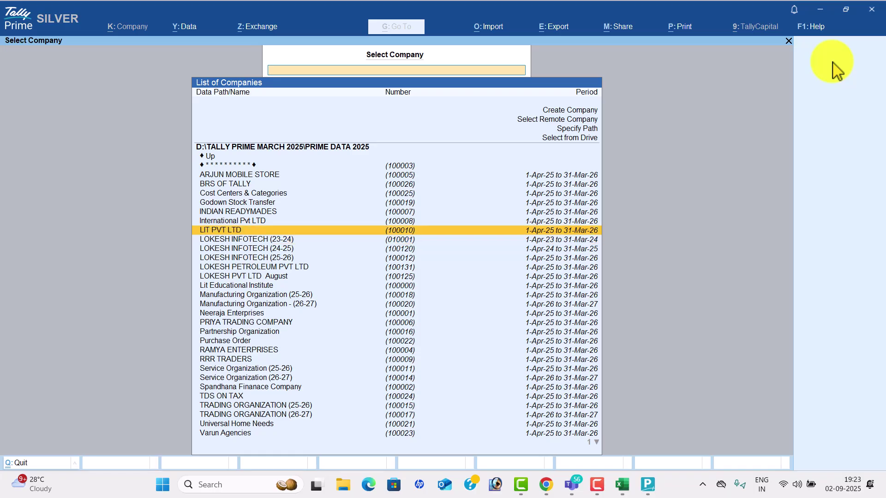
key("Return")
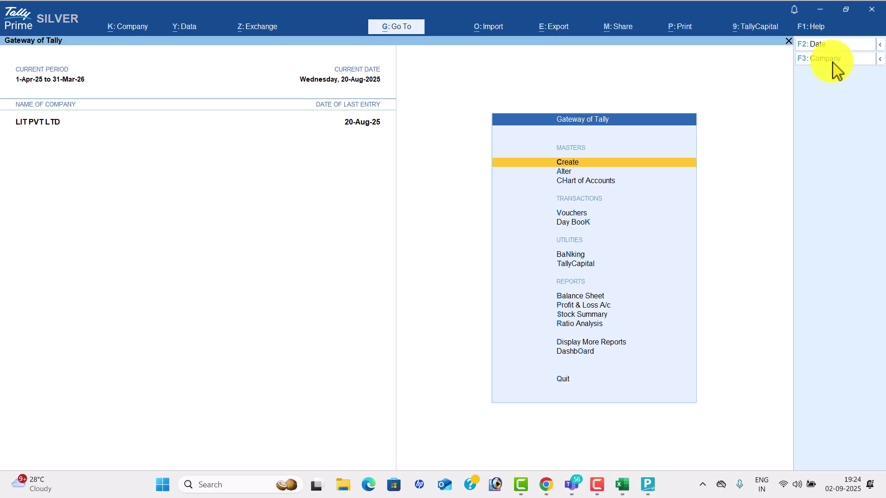
Switch to the Microsoft Teams meeting to check on it, and return to TallyPrime
key("alt+Tab")
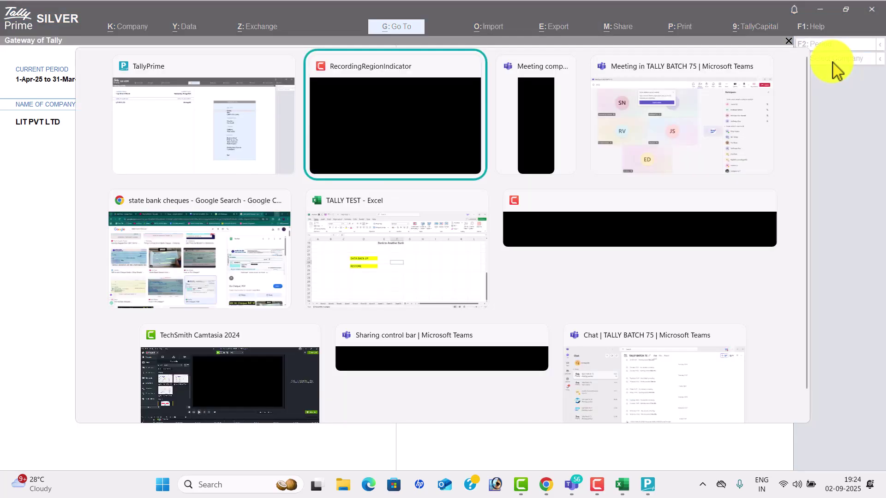
key("alt+Tab")
key("alt+Tab")
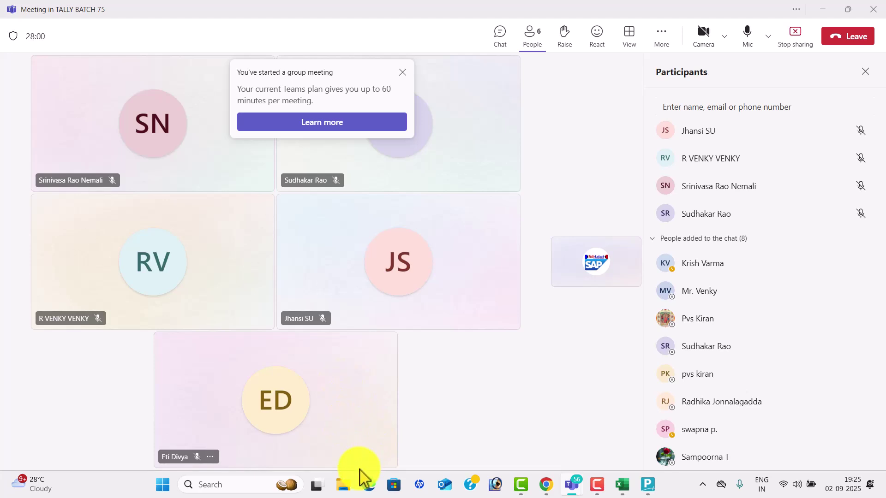
key("alt+Tab")
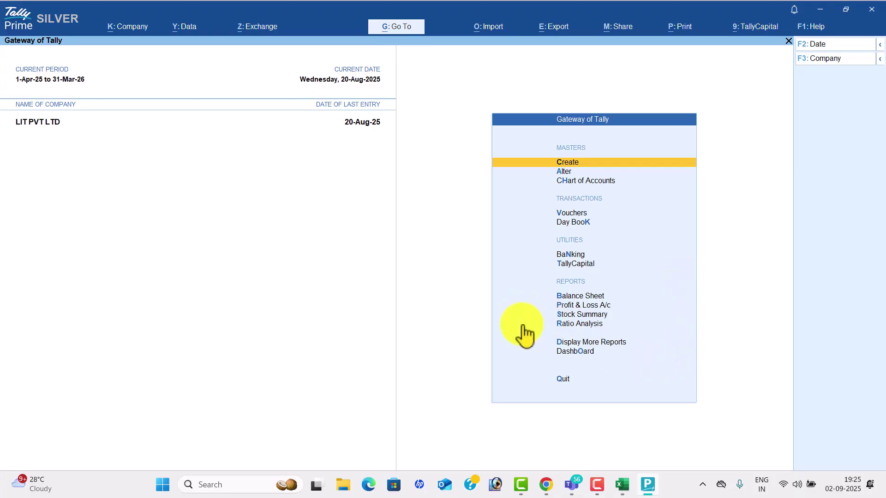
Open TallyCapital to view its loan application and eligibility options, and leave it without choosing a reason for visiting
key("Down")
key("Down")
key("Down")
key("Down")
key("Down")
key("Down")
key("Down")
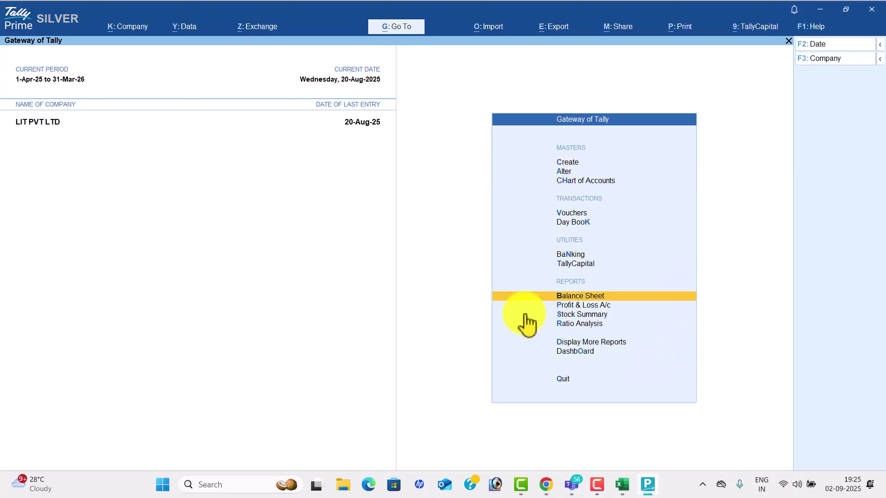
key("Up")
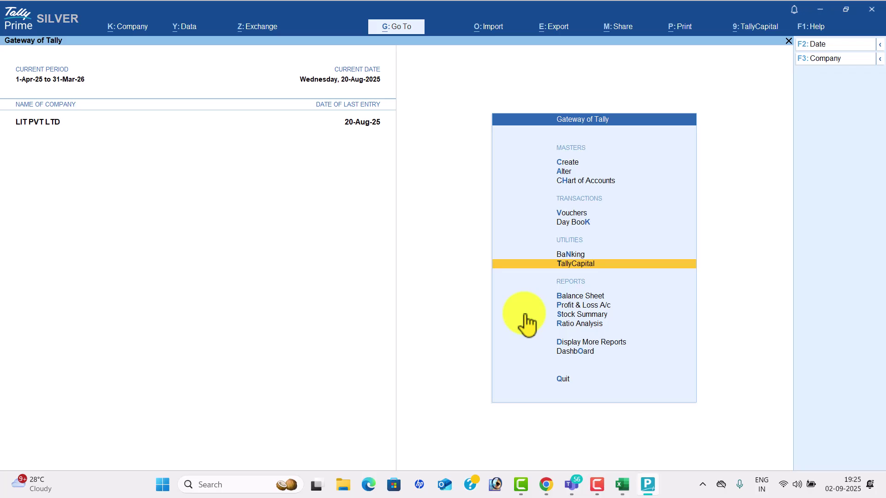
key("Return")
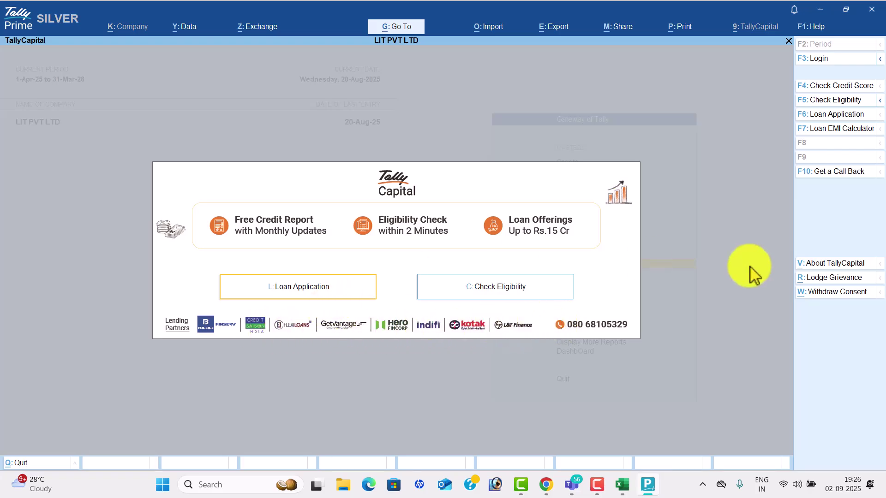
key("Escape")
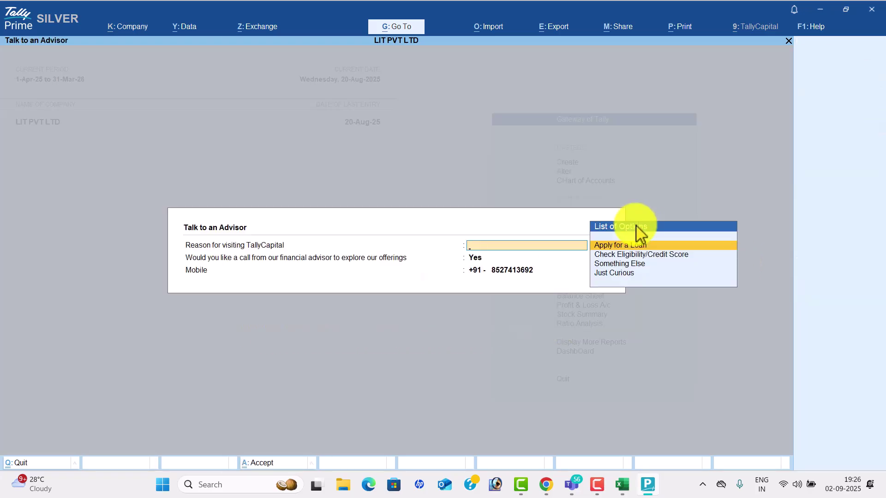
key("Escape")
key("Return")
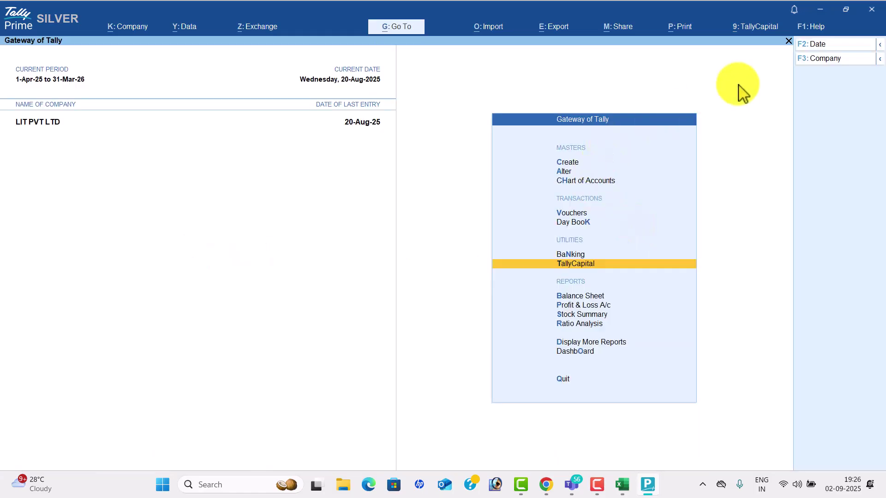
Display the TallyPrime profile to view its account, contact and organisation details, and close it
left_click(820, 32)
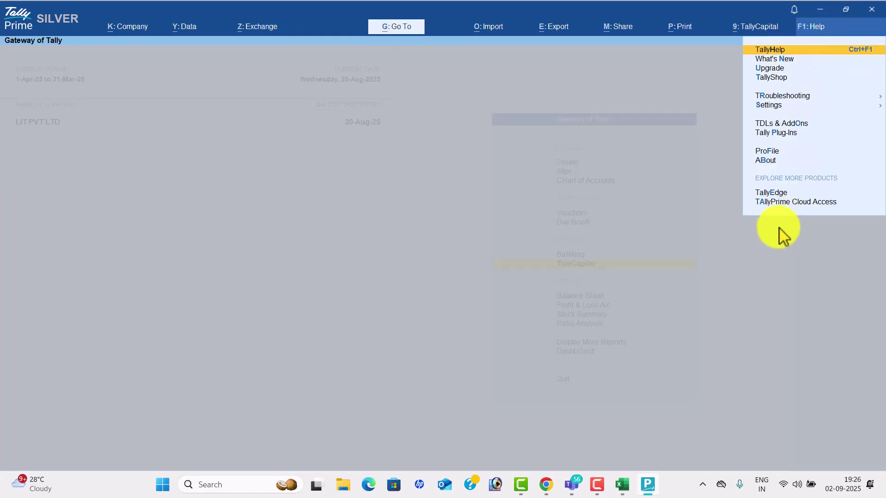
key("Down")
key("Down")
key("Down")
key("Down")
key("Down")
key("Down")
key("Down")
key("Down")
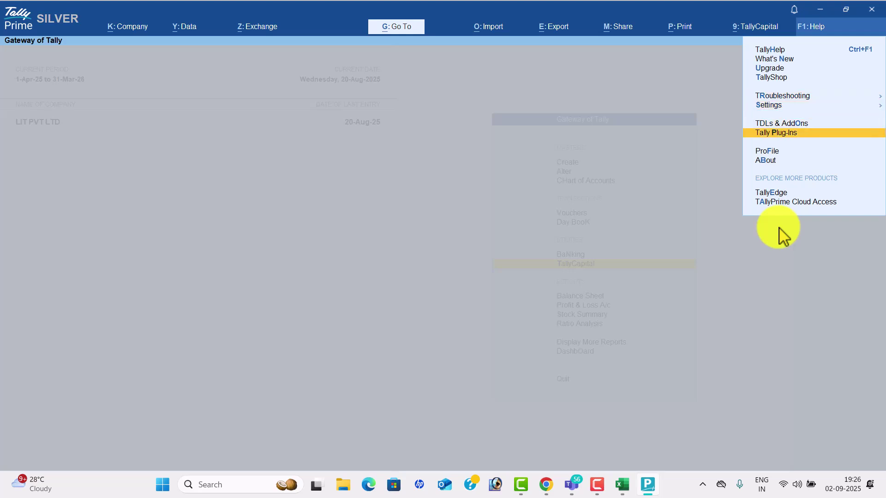
key("Return")
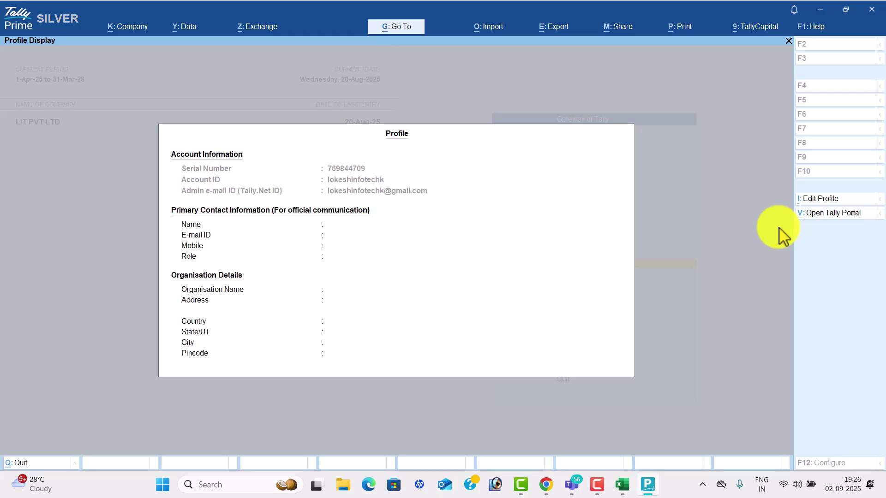
key("Escape")
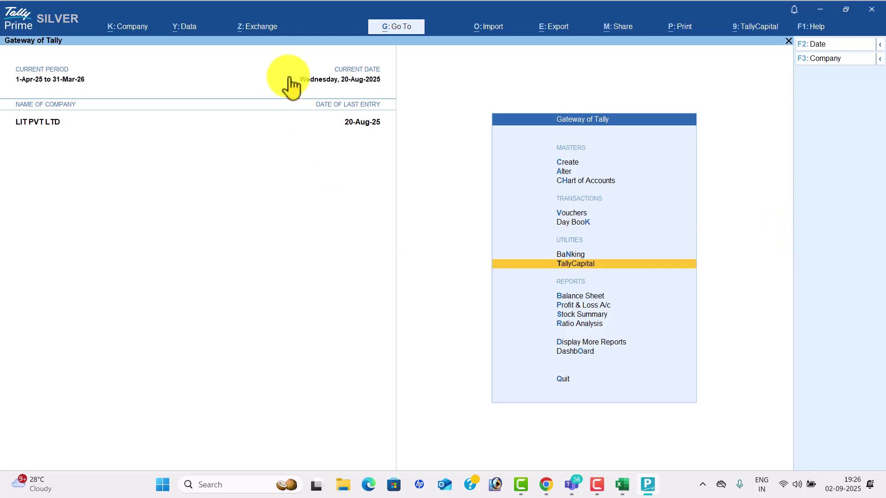
Open the bank statement import form to view its fields, and quit it without importing anything
left_click(494, 26)
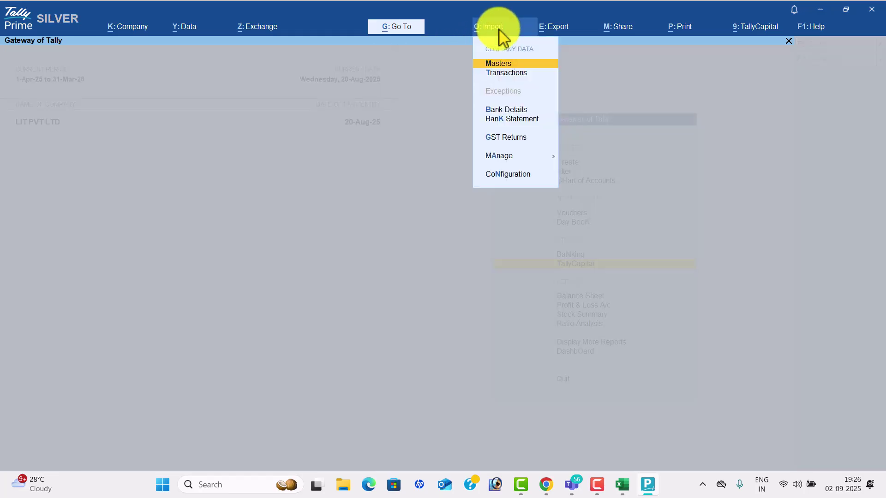
left_click(515, 121)
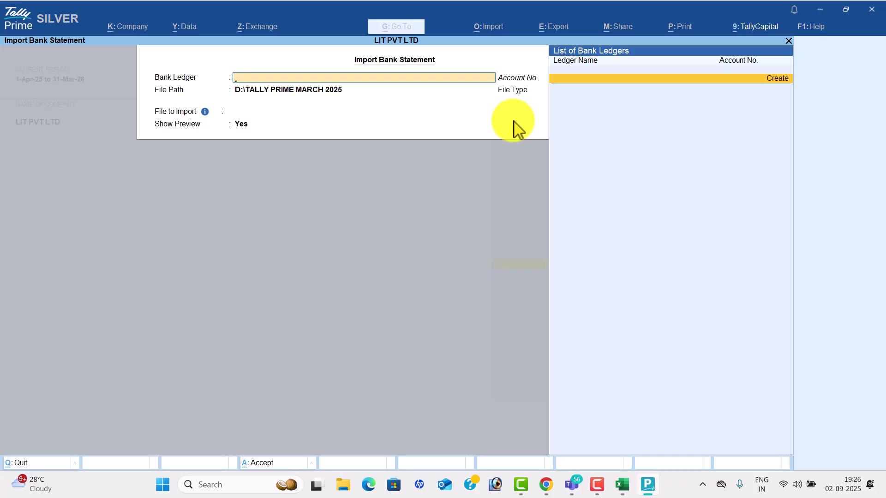
key("Escape")
key("y")
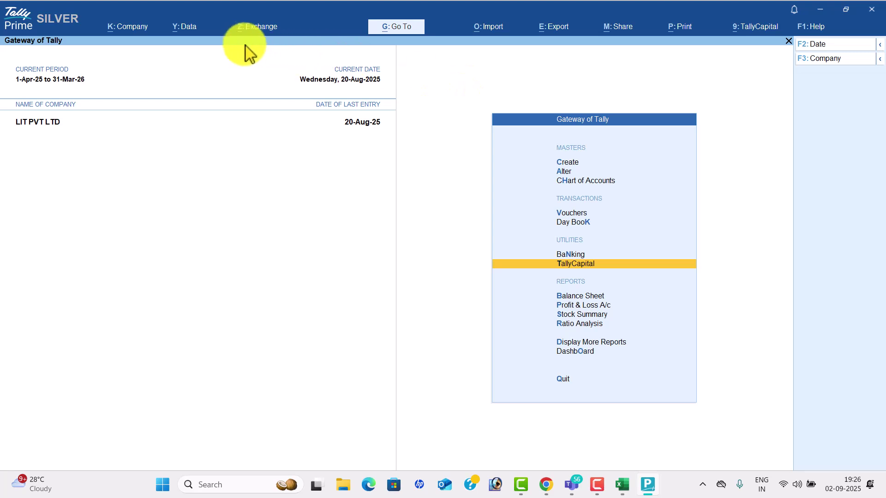
Open GST Login & Logout from the GST exchange options, and leave it without logging in
left_click(253, 28)
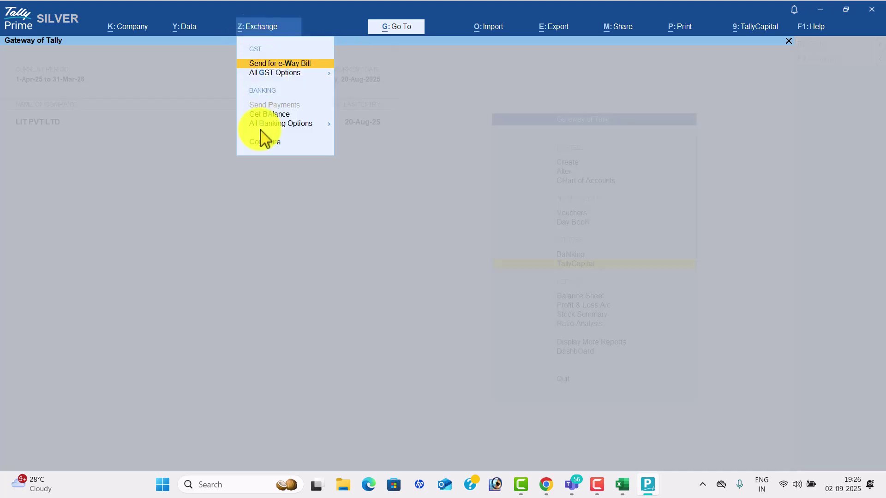
key("Down")
key("Return")
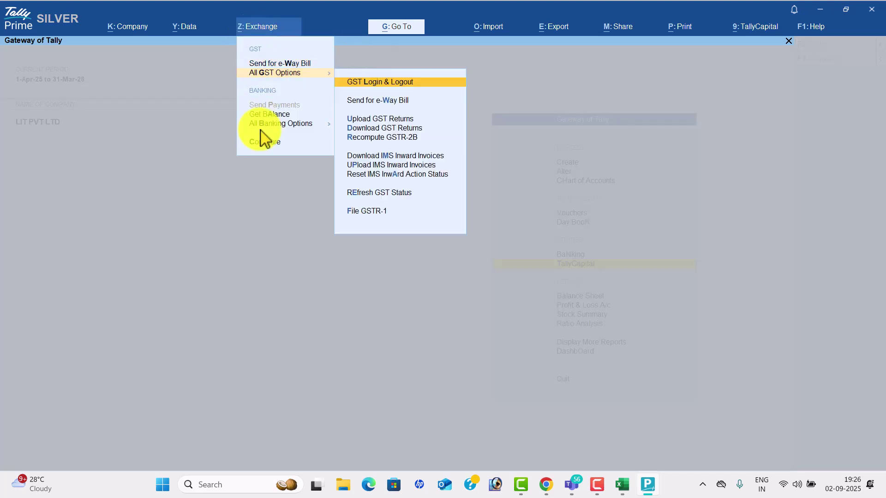
key("Return")
key("Escape")
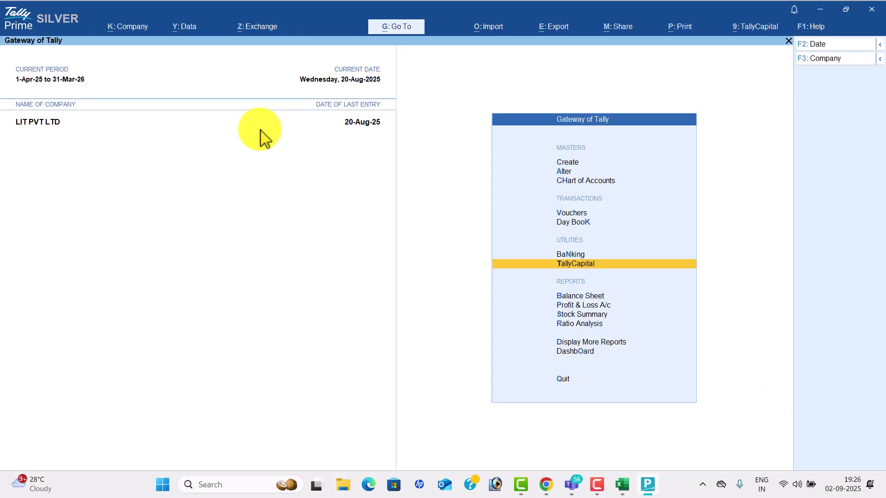
Review the GST exchange options from e-Way Bill and return upload or download through File GSTR-1, and leave without running any
left_click(261, 29)
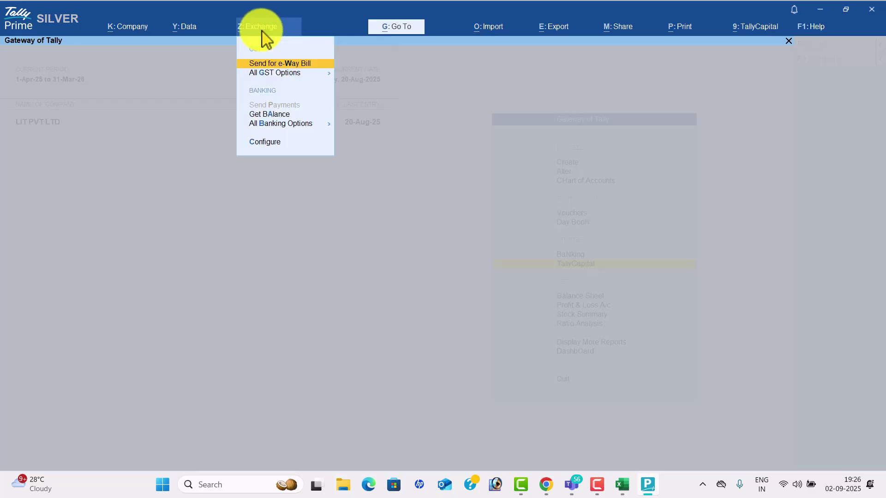
key("Down")
key("Return")
key("Down")
key("Down")
key("Down")
key("Down")
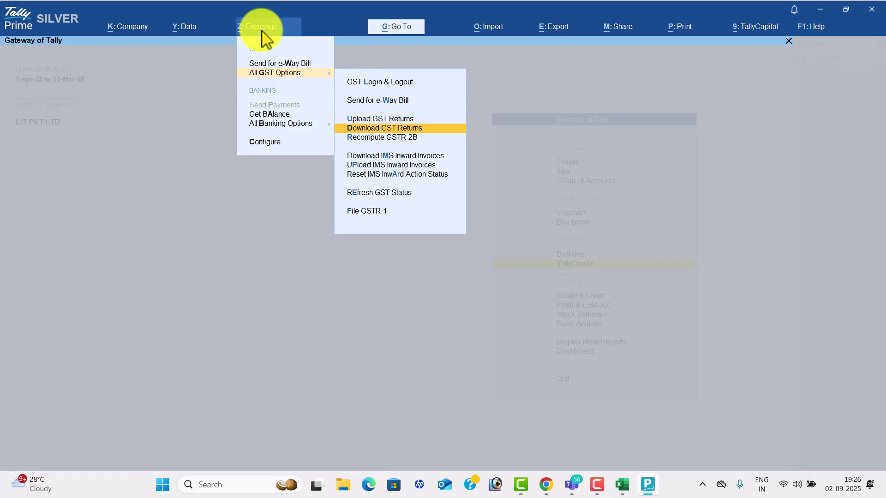
key("Down")
key("Down")
key("Down")
key("Down")
key("Down")
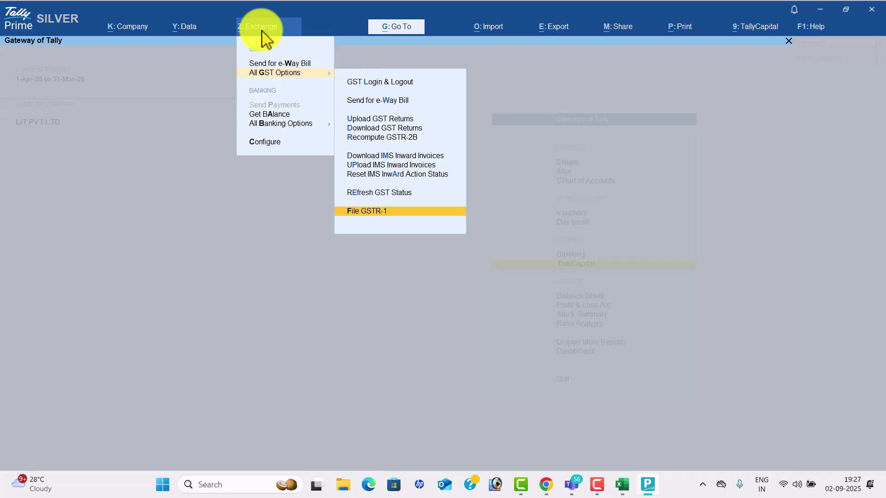
key("Escape")
key("Escape")
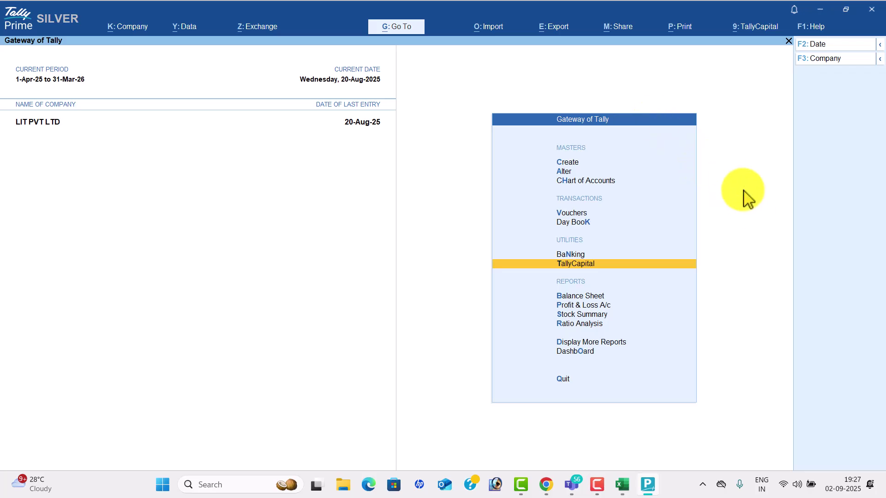
View the available company, data, exchange and Go To commands one after another without choosing any
key("alt+k")
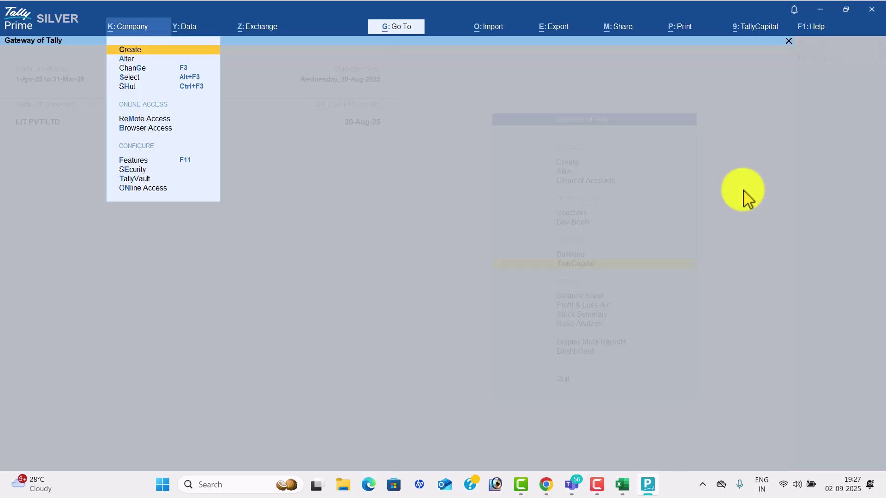
key("Escape")
key("alt+y")
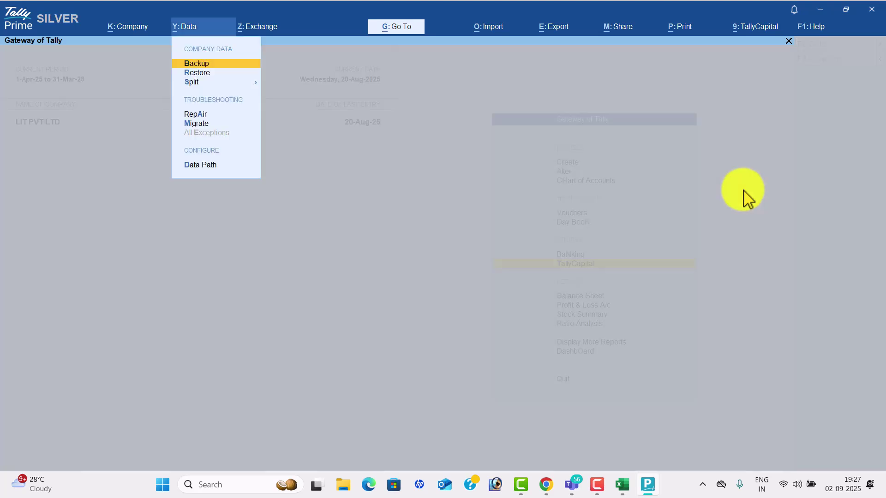
key("Escape")
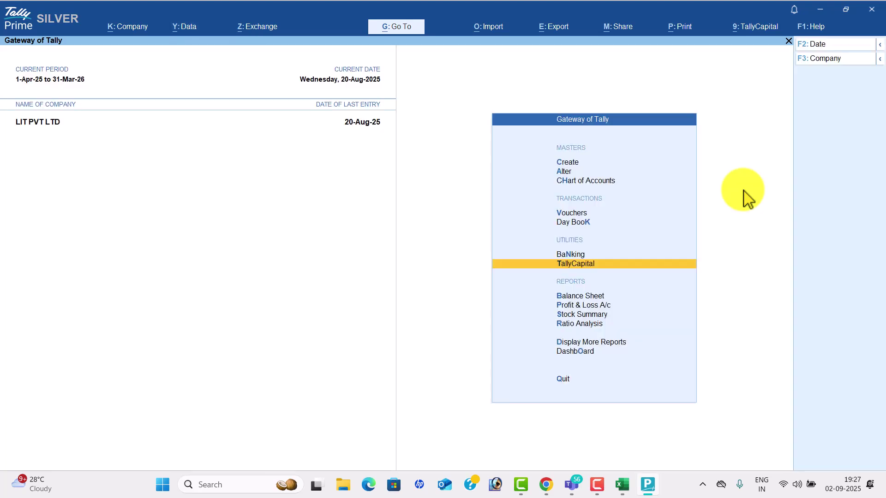
key("alt+z")
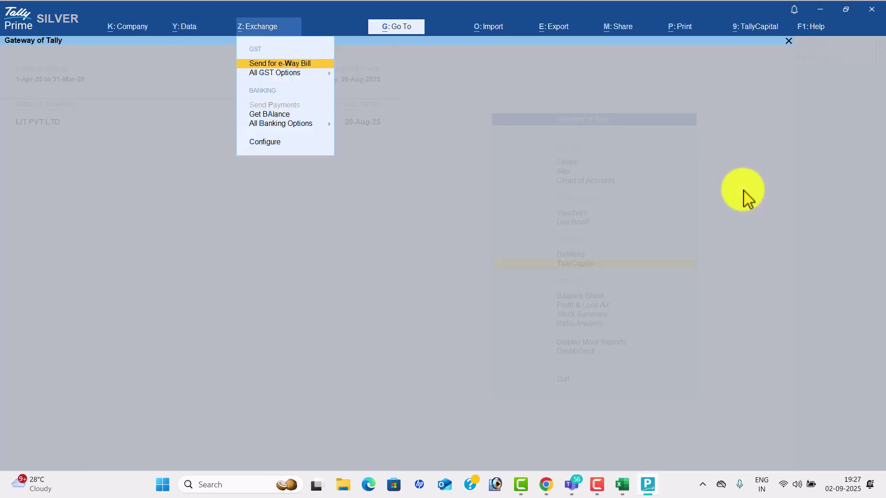
key("Escape")
key("alt+g")
key("Escape")
View the available import, export, share and print commands one after another without choosing any
key("alt+o")
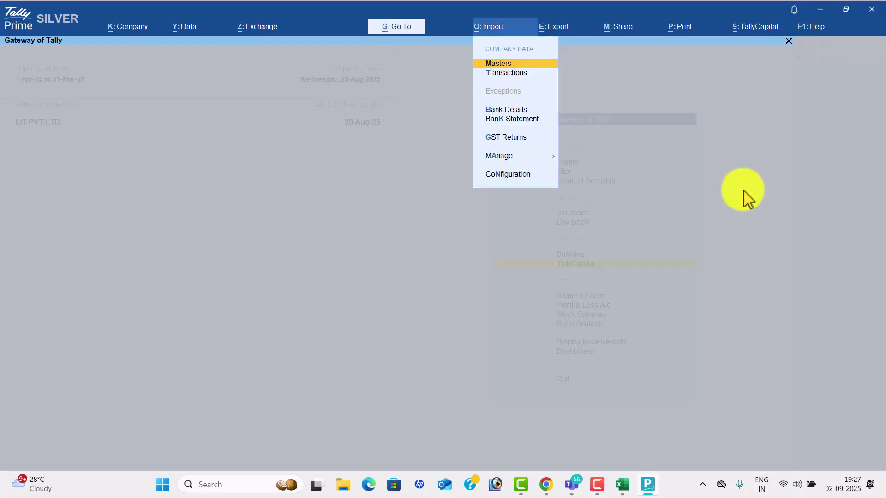
key("Escape")
key("alt+e")
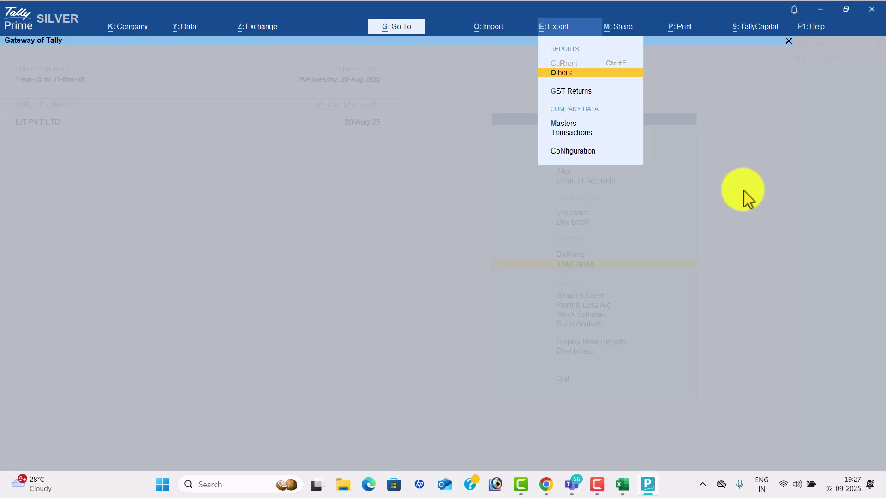
key("Escape")
key("alt+m")
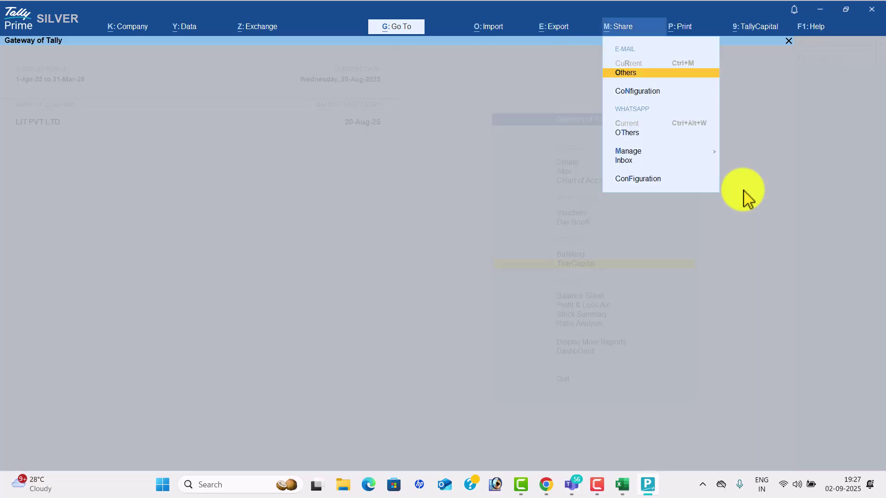
key("Escape")
key("alt+p")
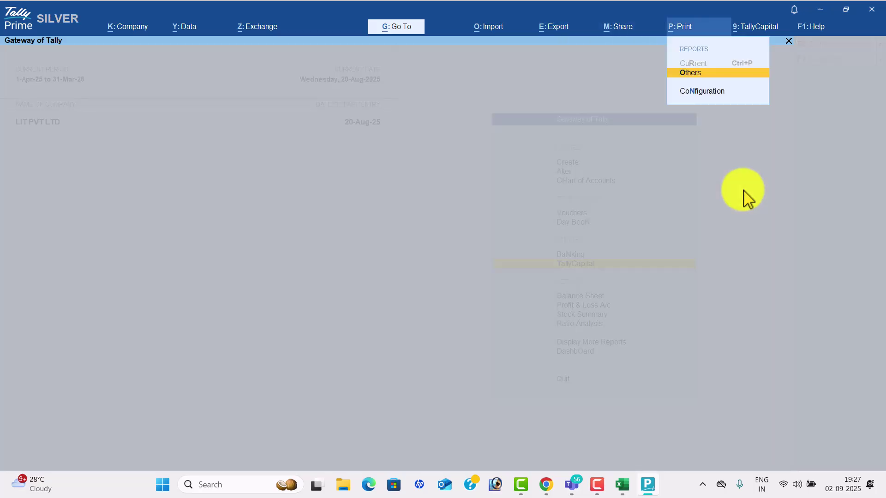
key("Escape")
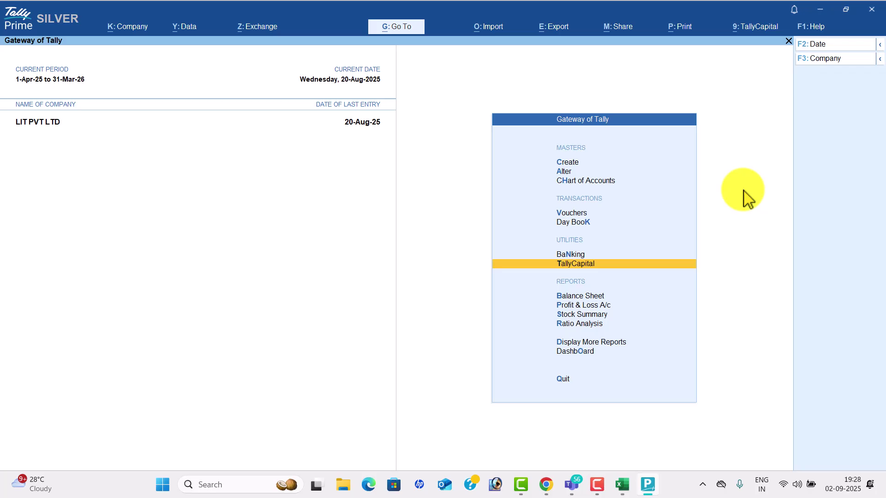
View the master creation list, the Profit & Loss A/c and voucher entry, closing each without making changes
key("c")
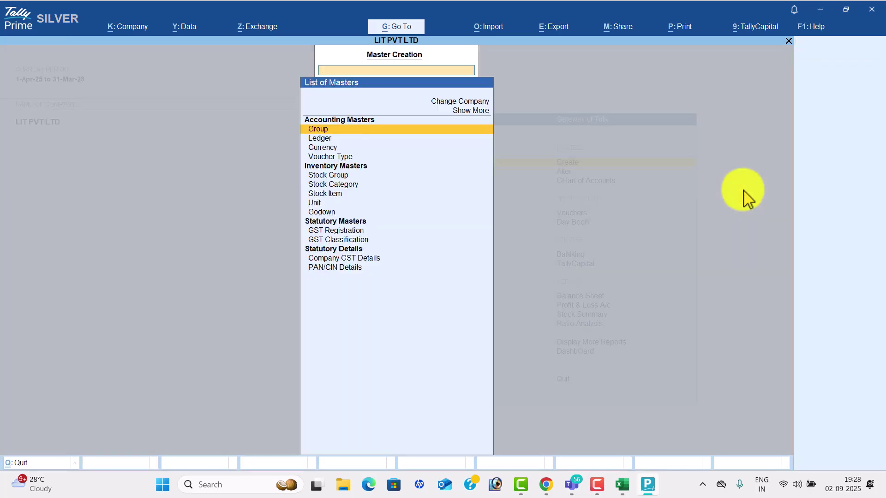
key("Escape")
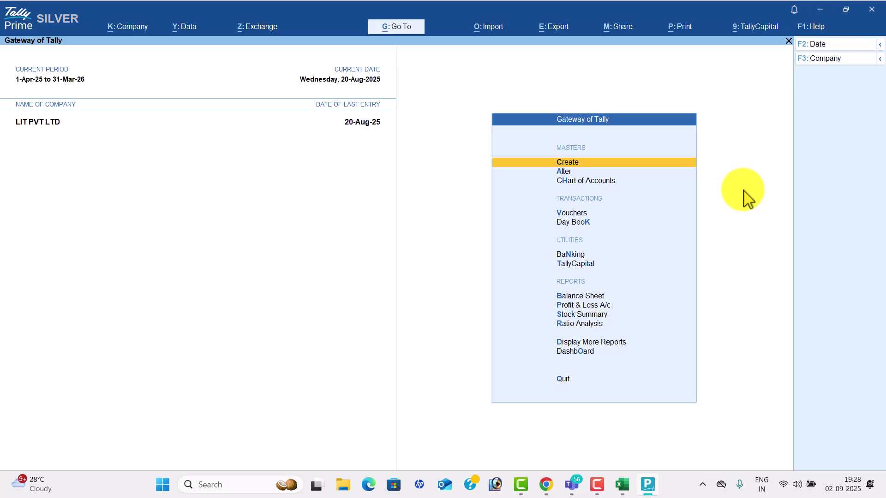
key("p")
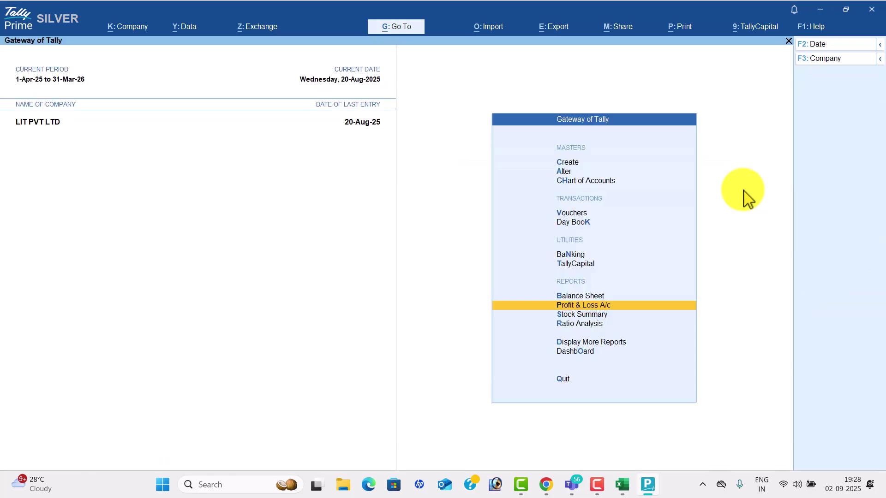
key("v")
key("Escape")
key("y")
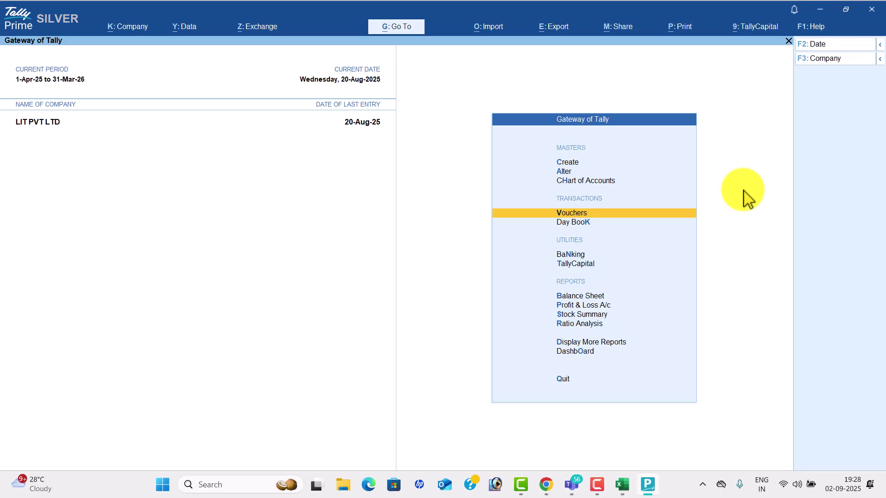
View the Statistics report and the Trial Balance of LIT PVT LTD, closing each one
key("d")
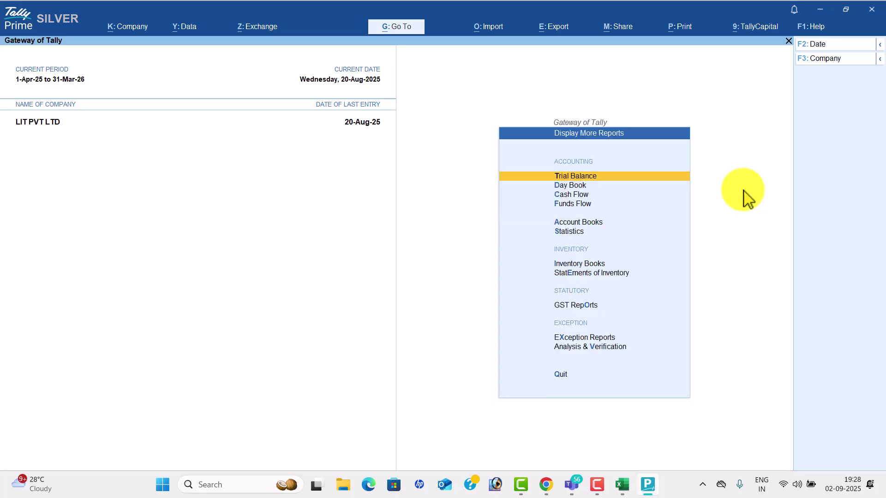
key("s")
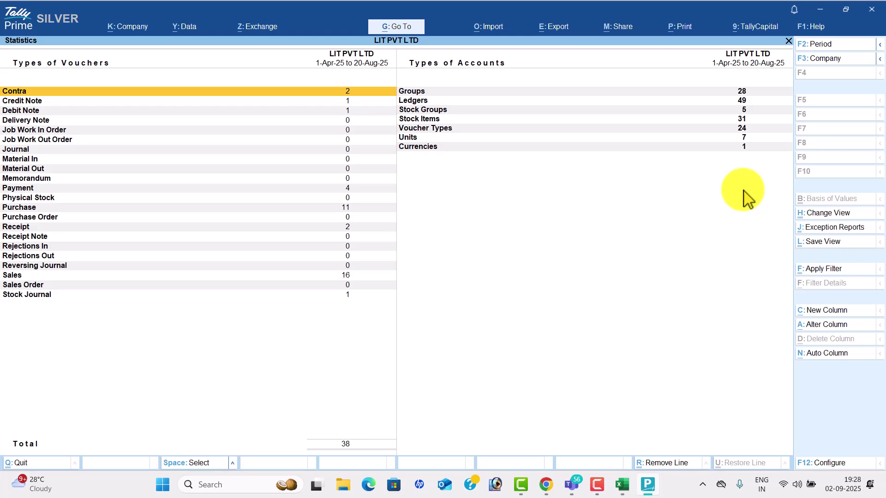
key("Escape")
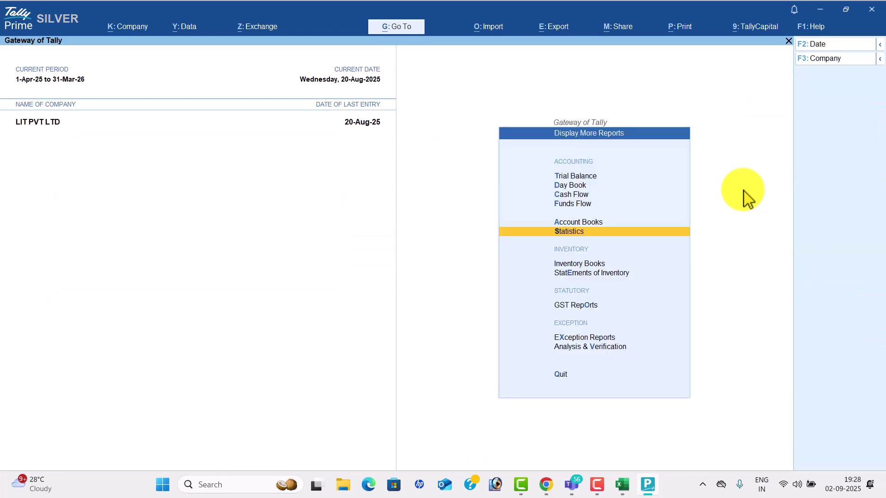
key("t")
key("Escape")
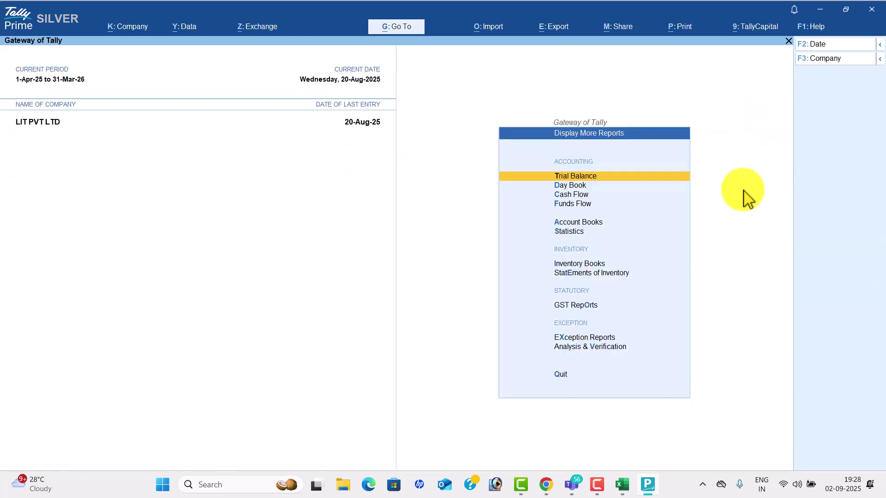
View the GSTR-1, e-Way Bill and Annual Computation reports, and leave the GST reports
key("o")
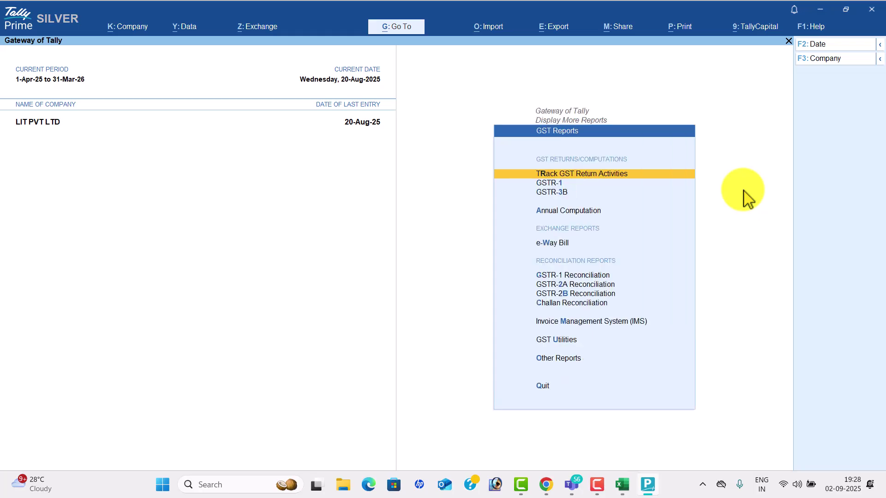
key("1")
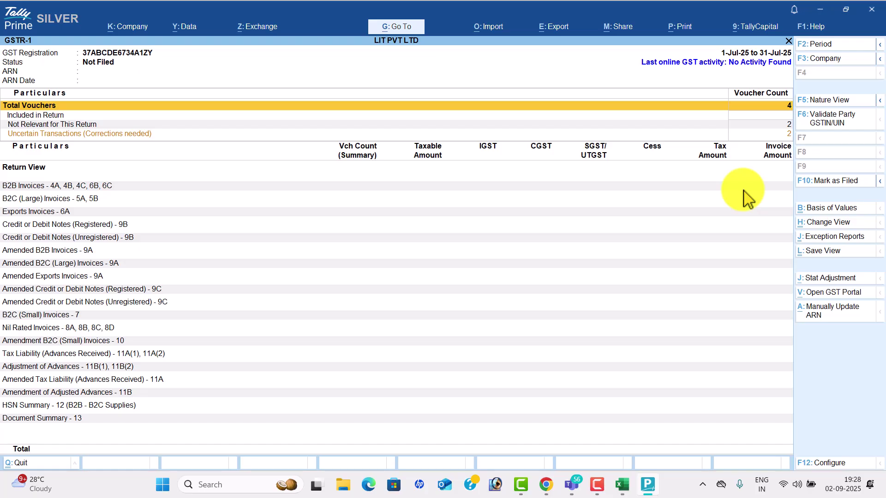
key("Escape")
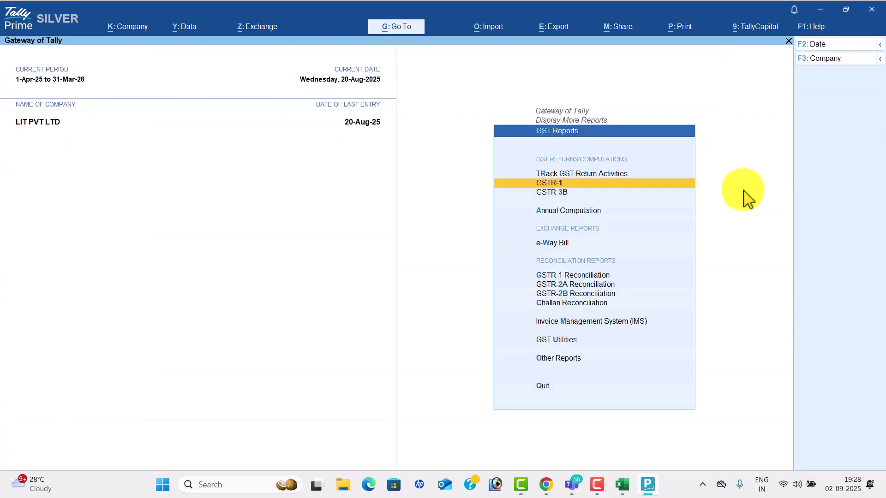
key("w")
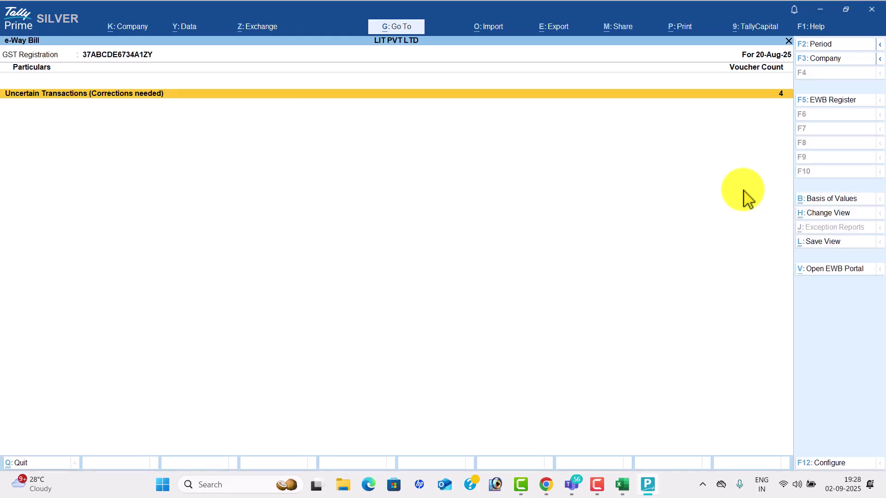
key("Escape")
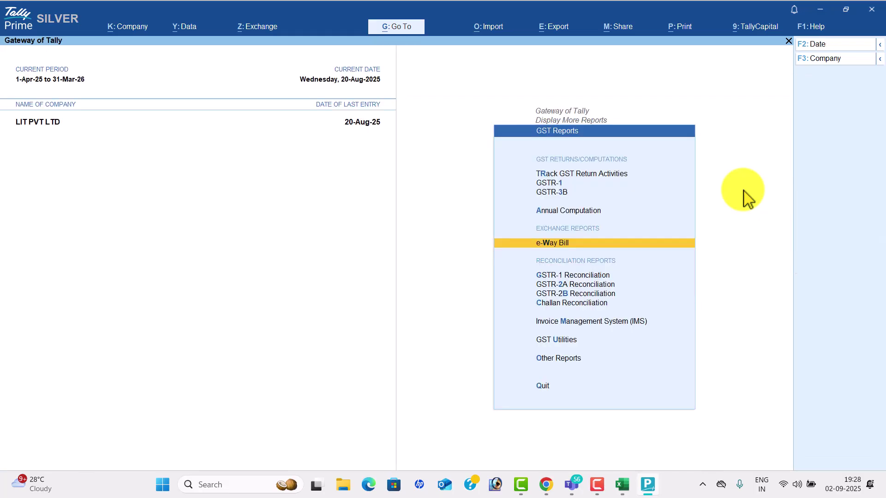
key("a")
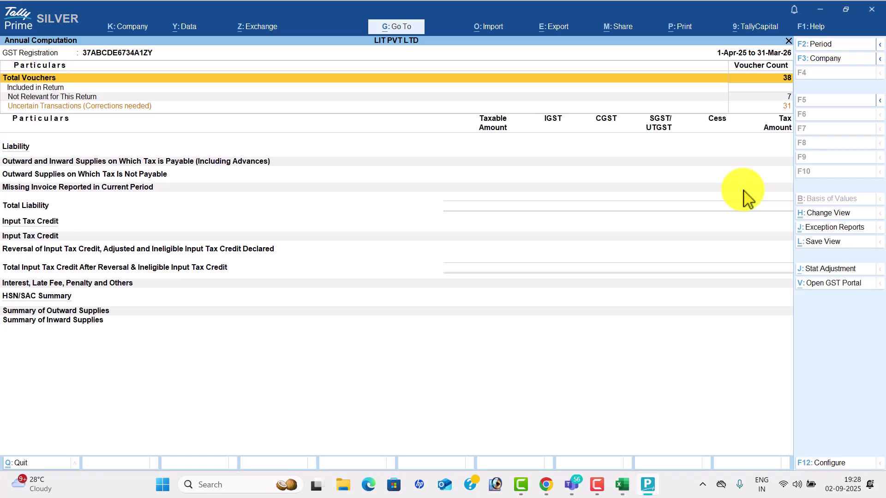
key("Escape")
key("Escape")
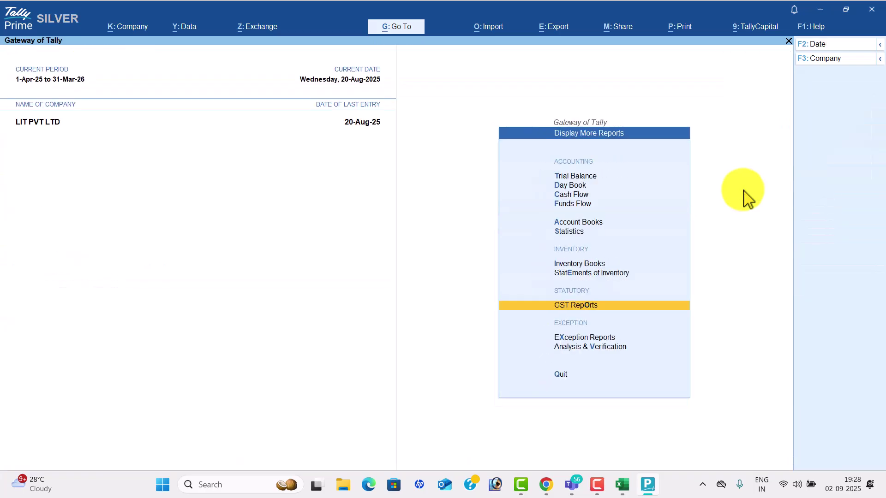
View the account books and registers available for LIT PVT LTD, and return to the Gateway of Tally
key("a")
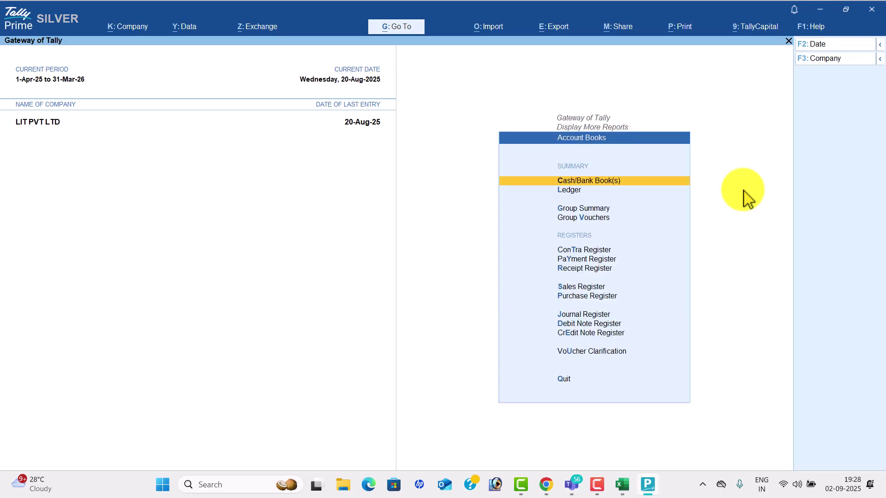
key("Escape")
key("Escape")
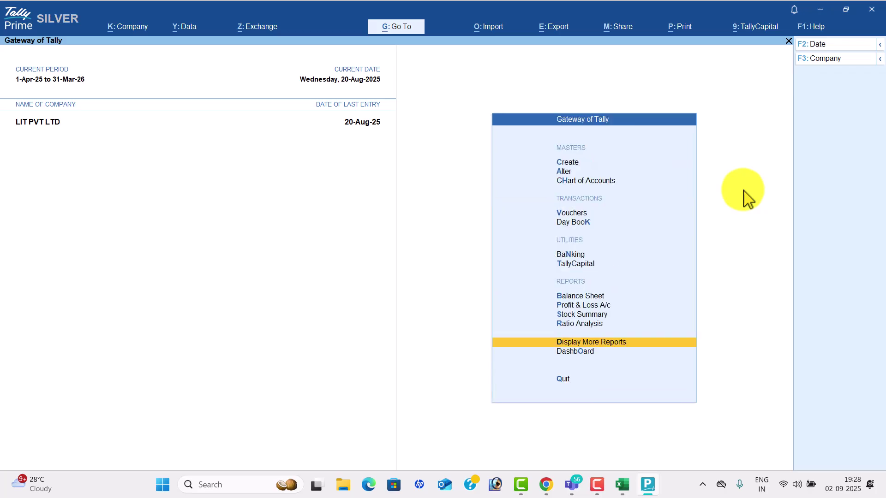
View the banking options and the deposit slip's list of banks, and leave without choosing a bank
key("n")
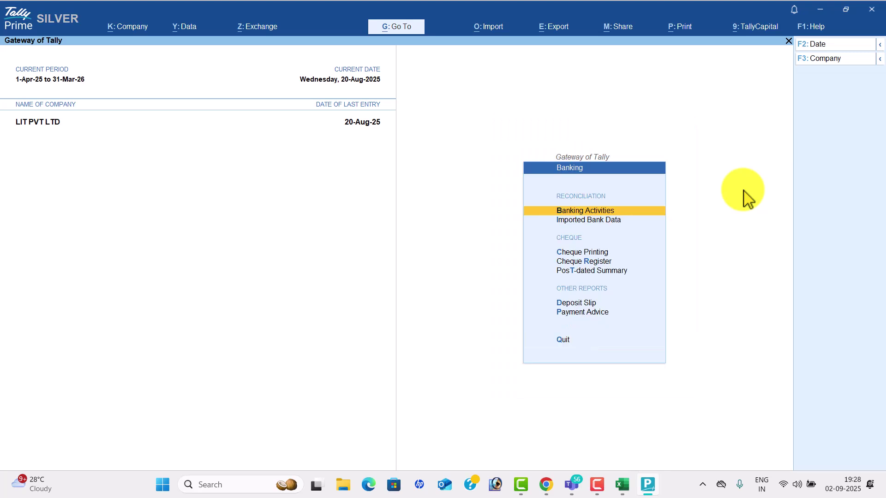
key("d")
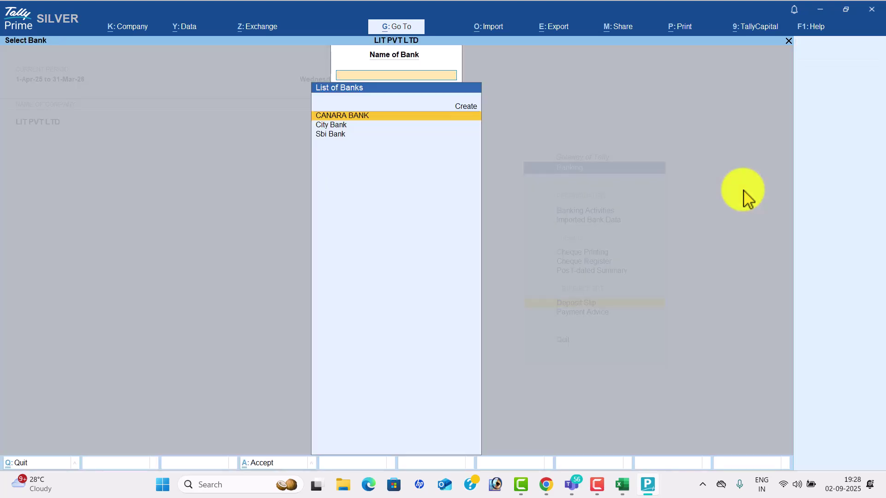
key("Escape")
key("Escape")
key("Escape")
key("n")
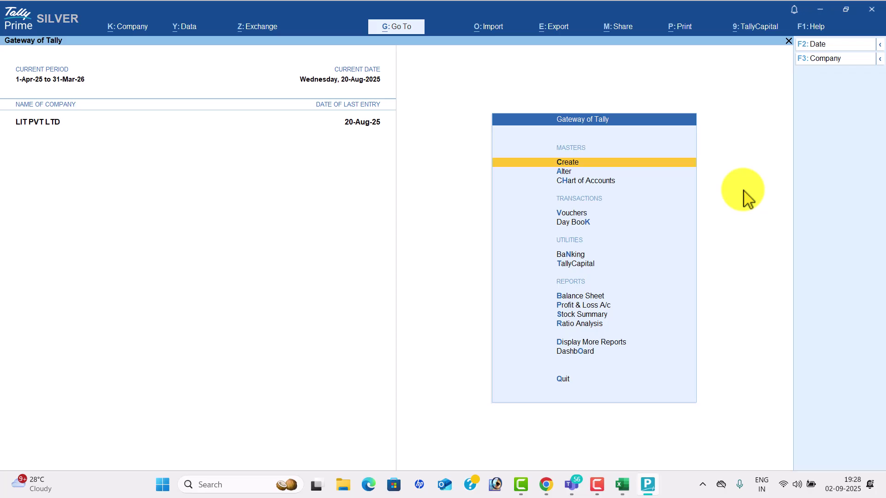
Switch to the Microsoft Teams meeting, leave it, and dismiss the call quality rating
key("alt+Tab")
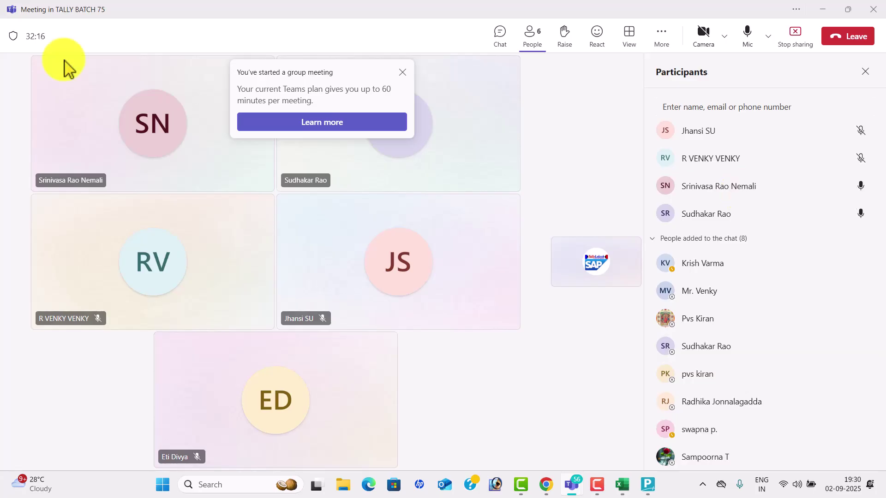
left_click(857, 37)
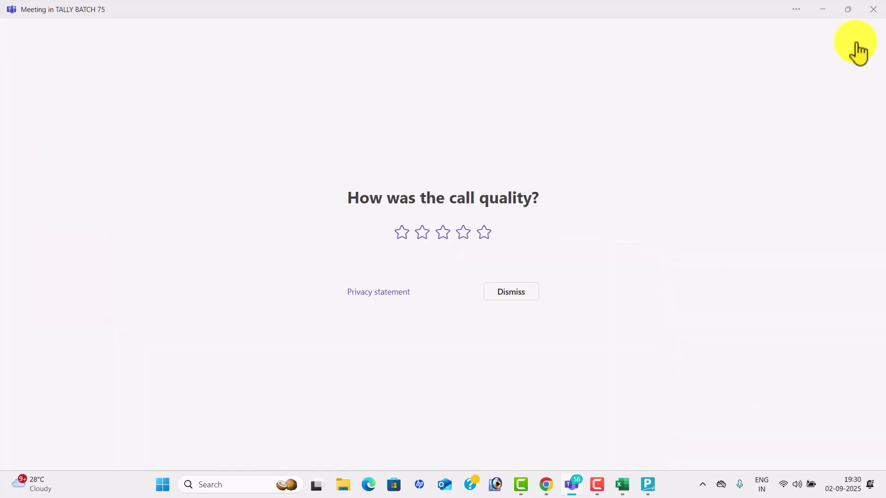
left_click(526, 294)
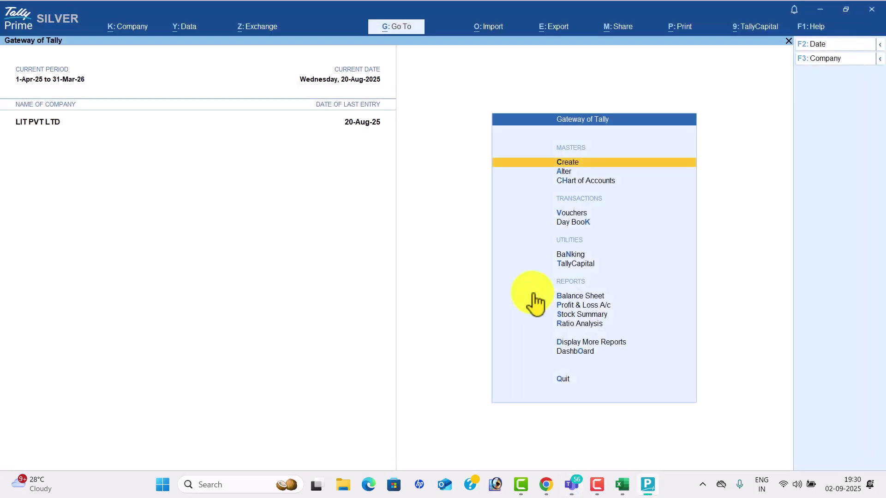